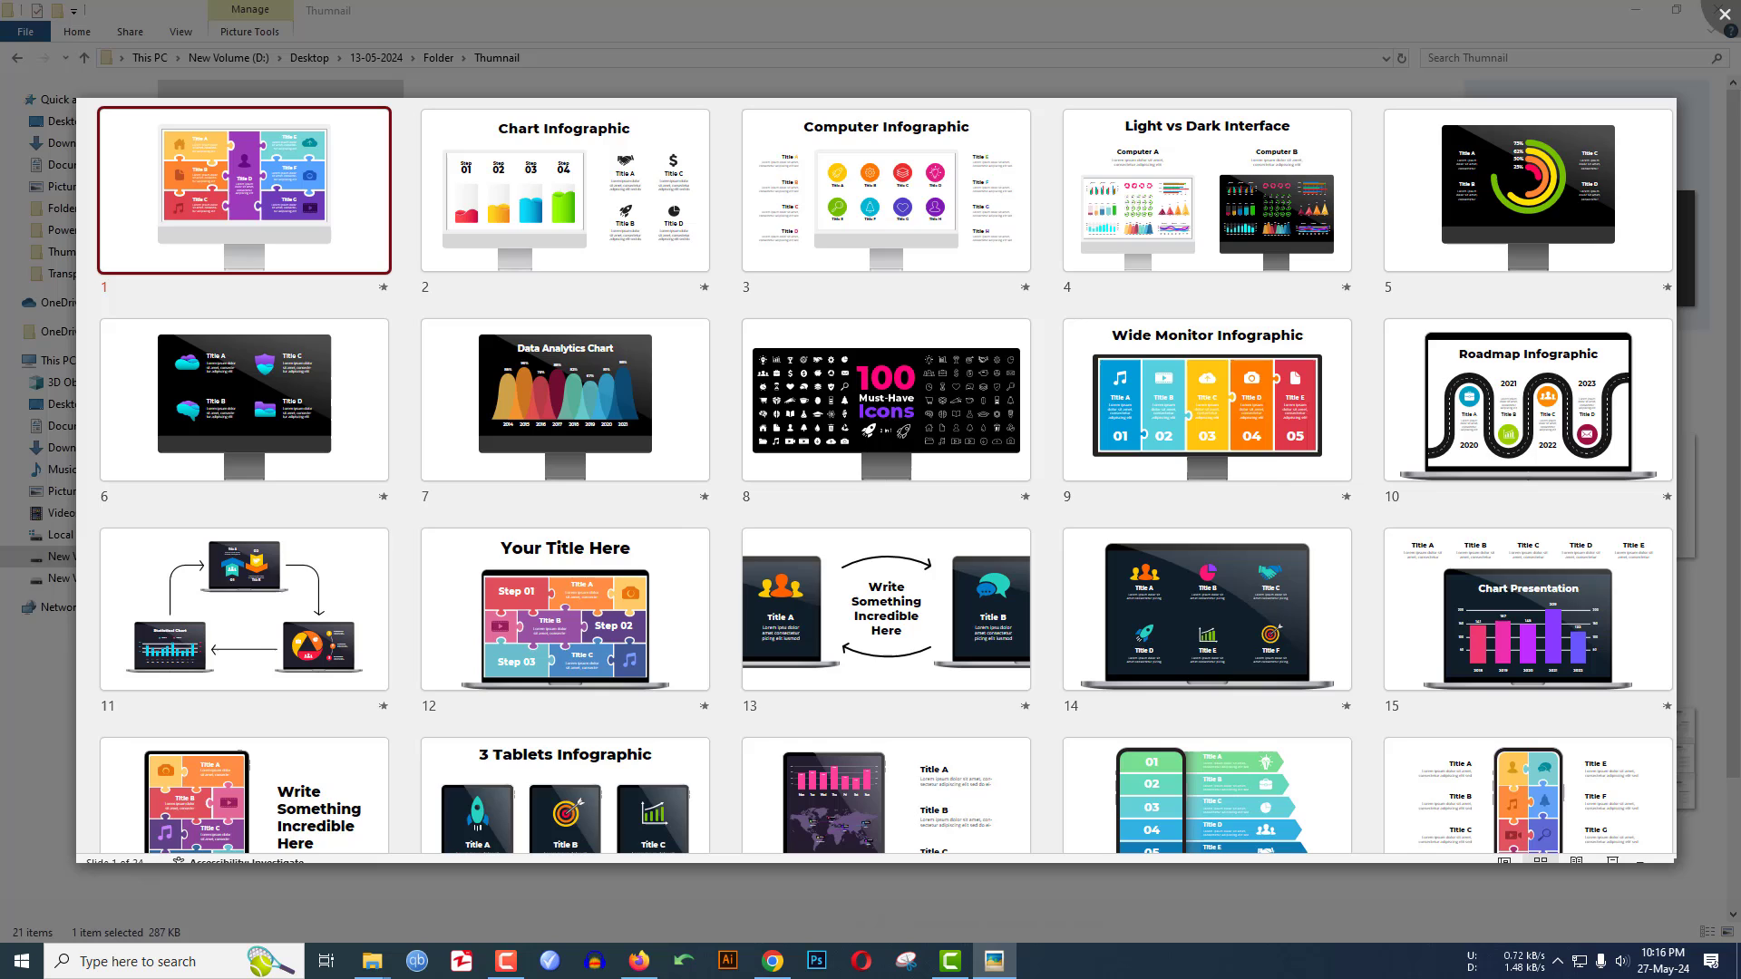
Page forward through the template previews until the Sales Infographic overview image shows
key(Right)
key(Right)
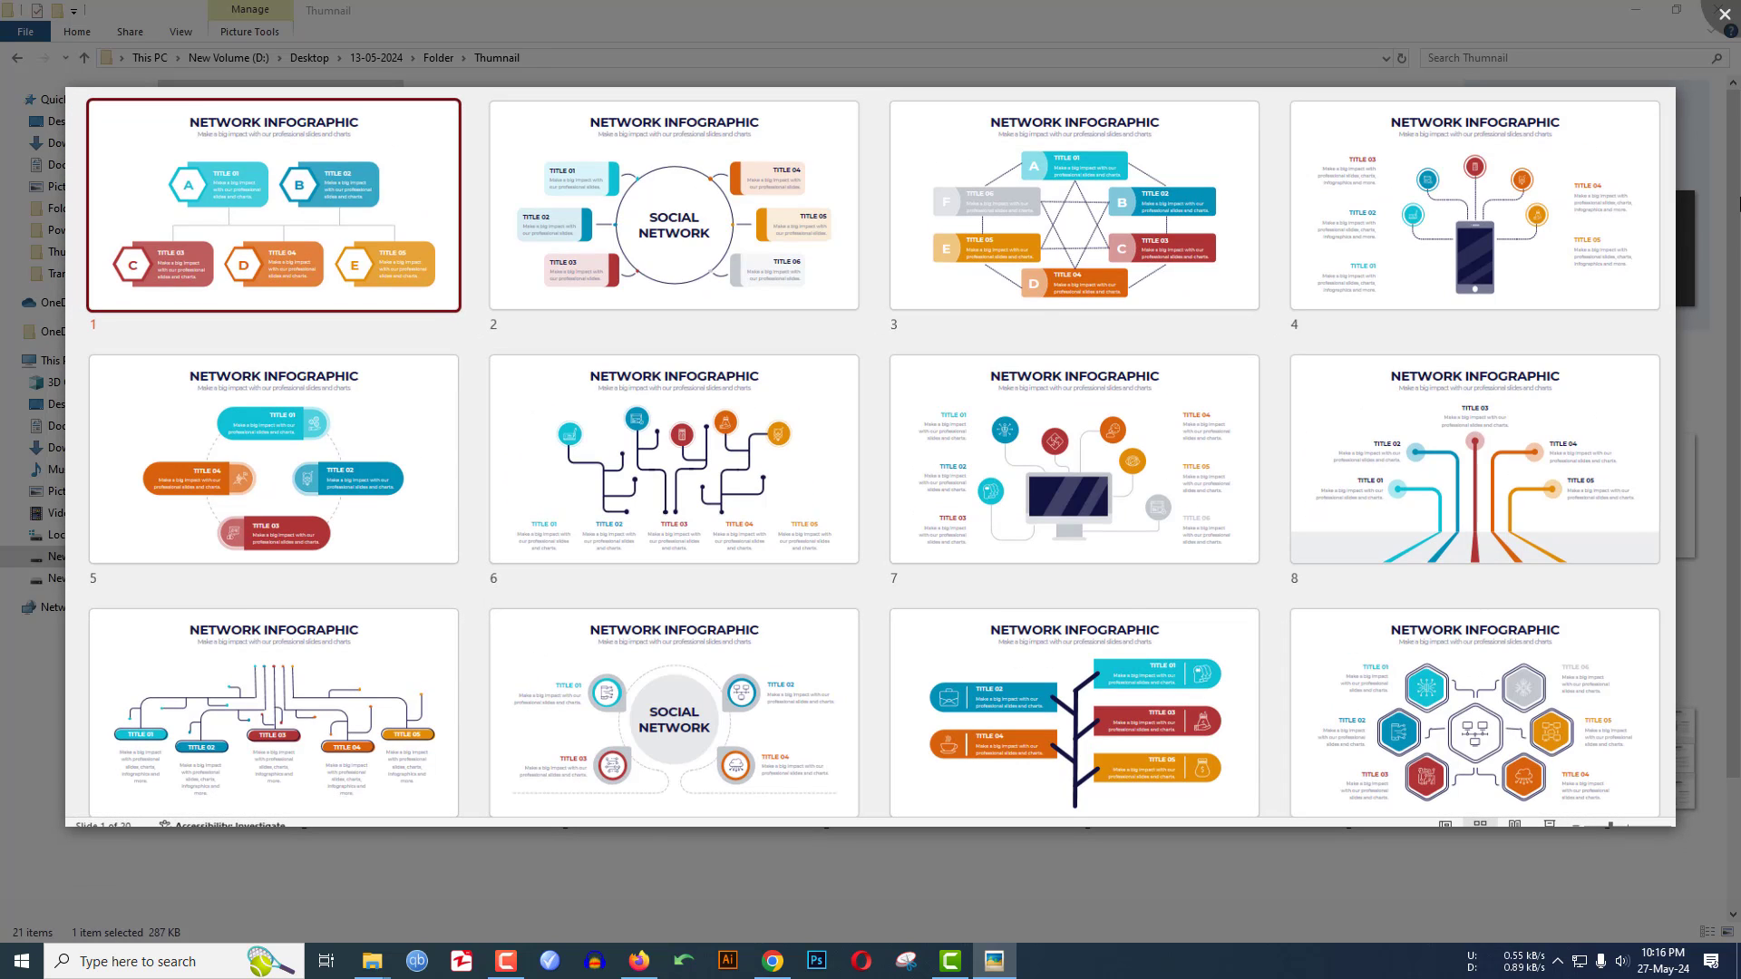
key(Right)
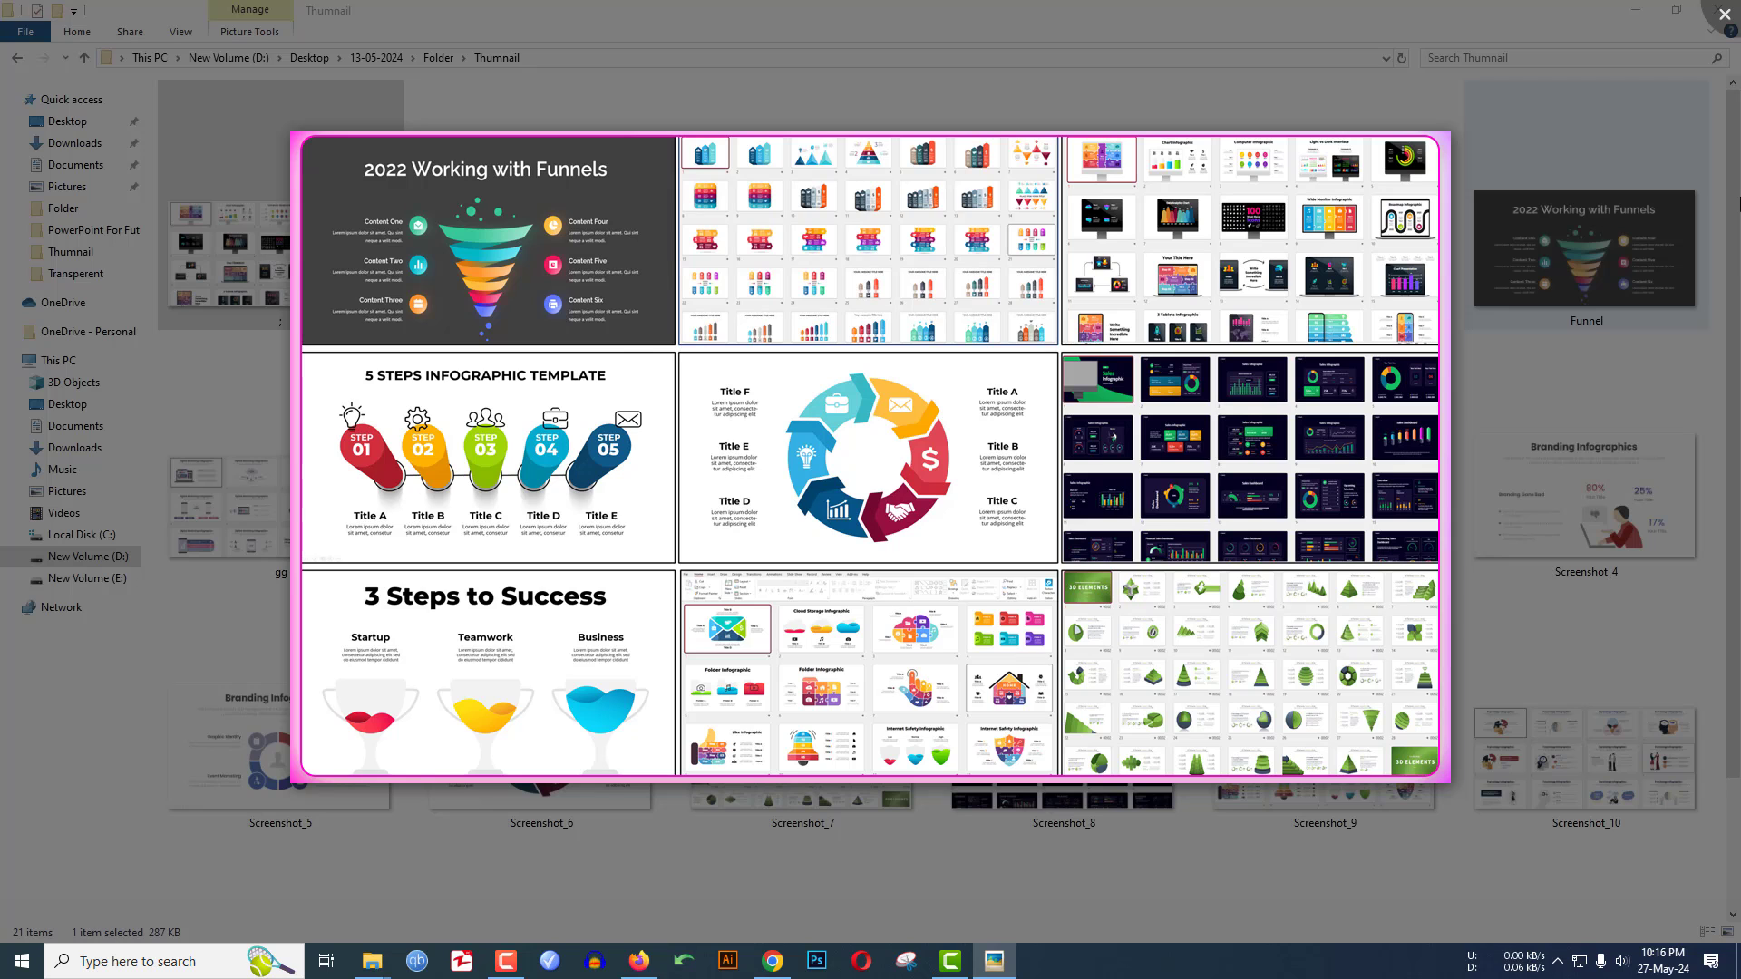
key(Right)
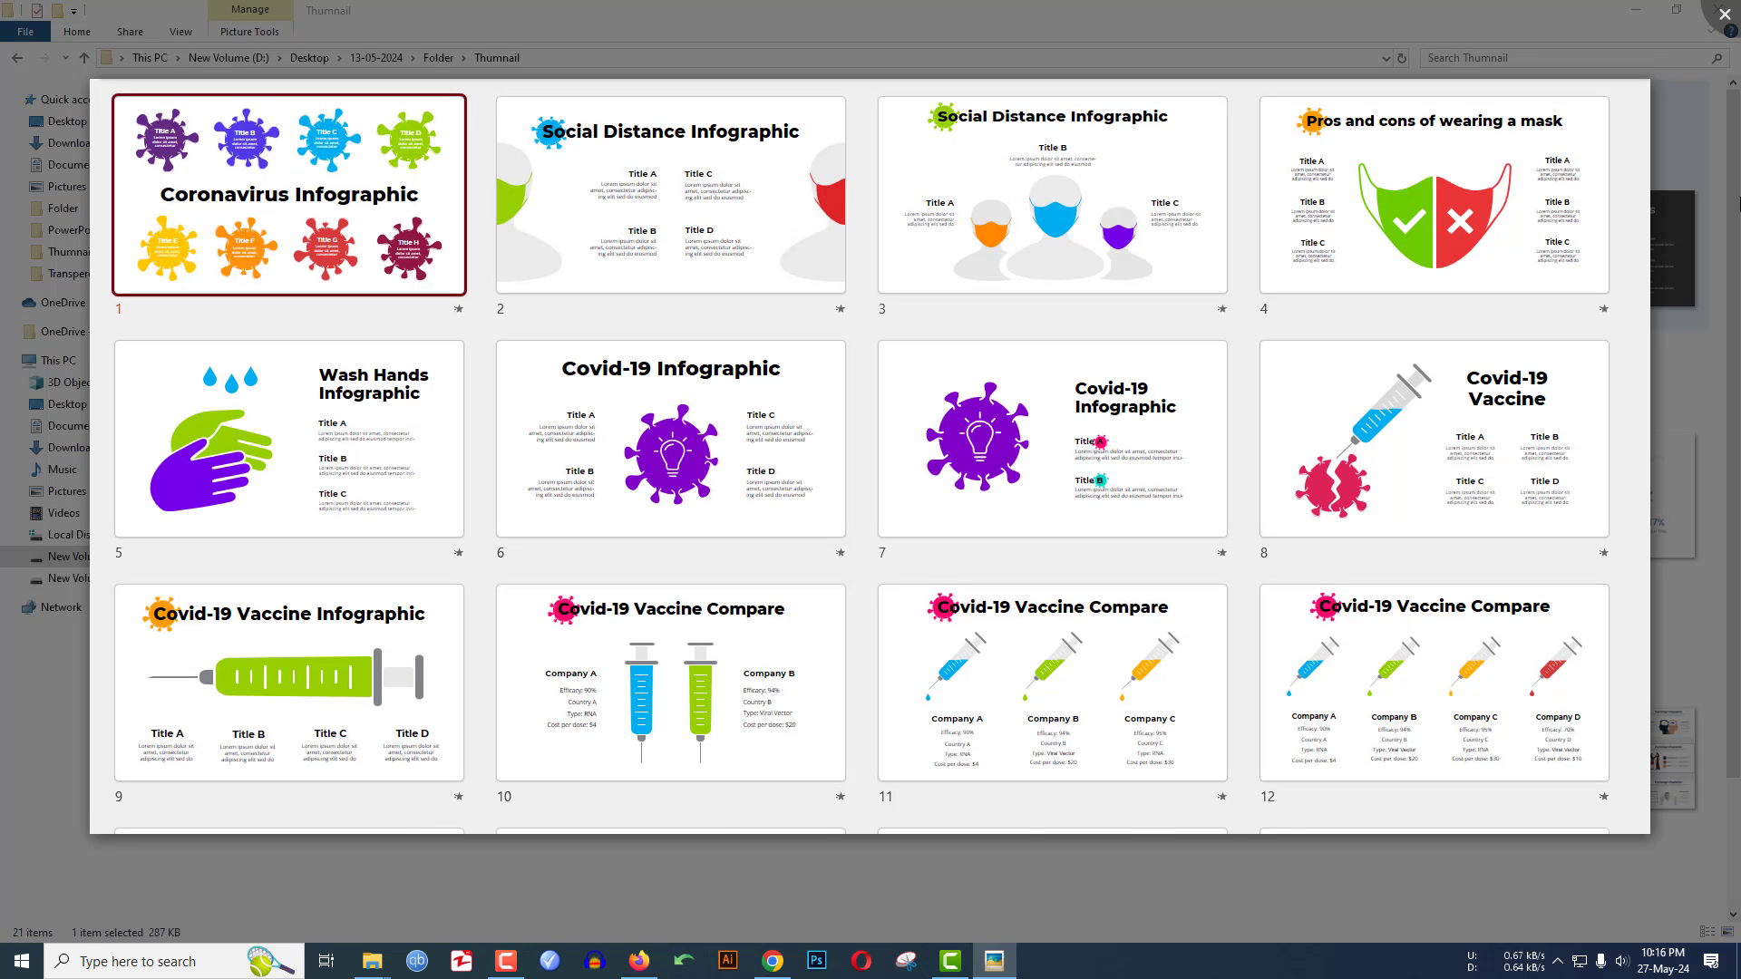
key(Right)
key(Right)
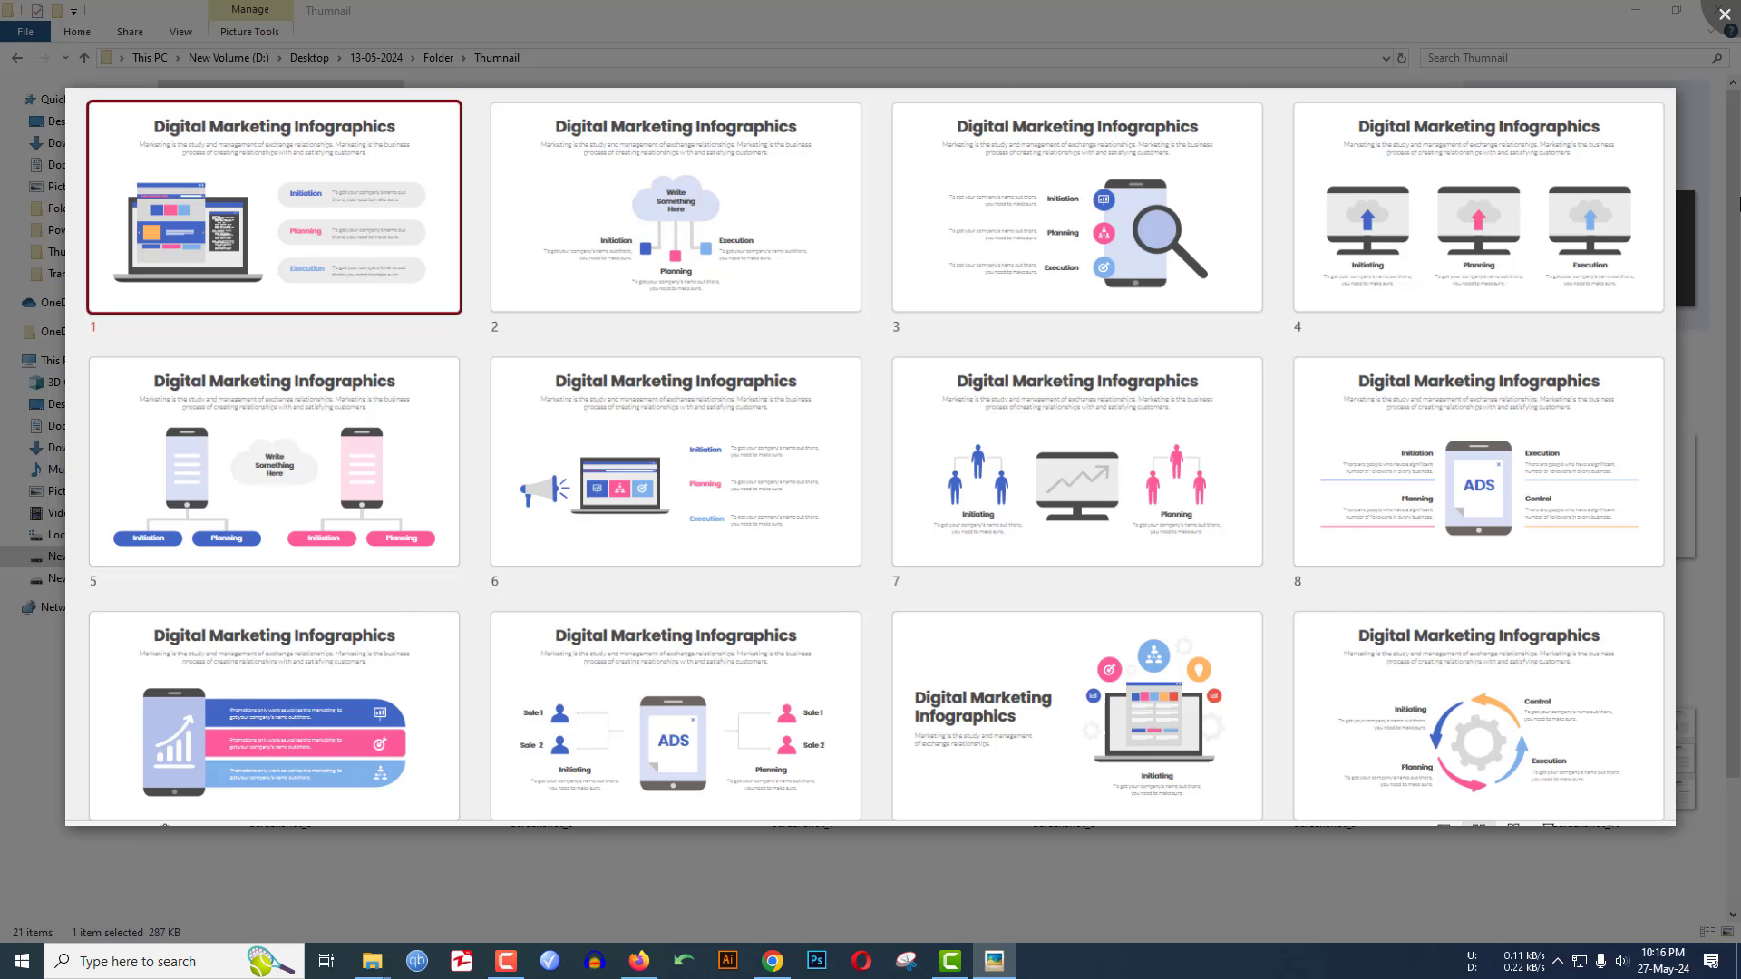
key(Right)
key(Right)
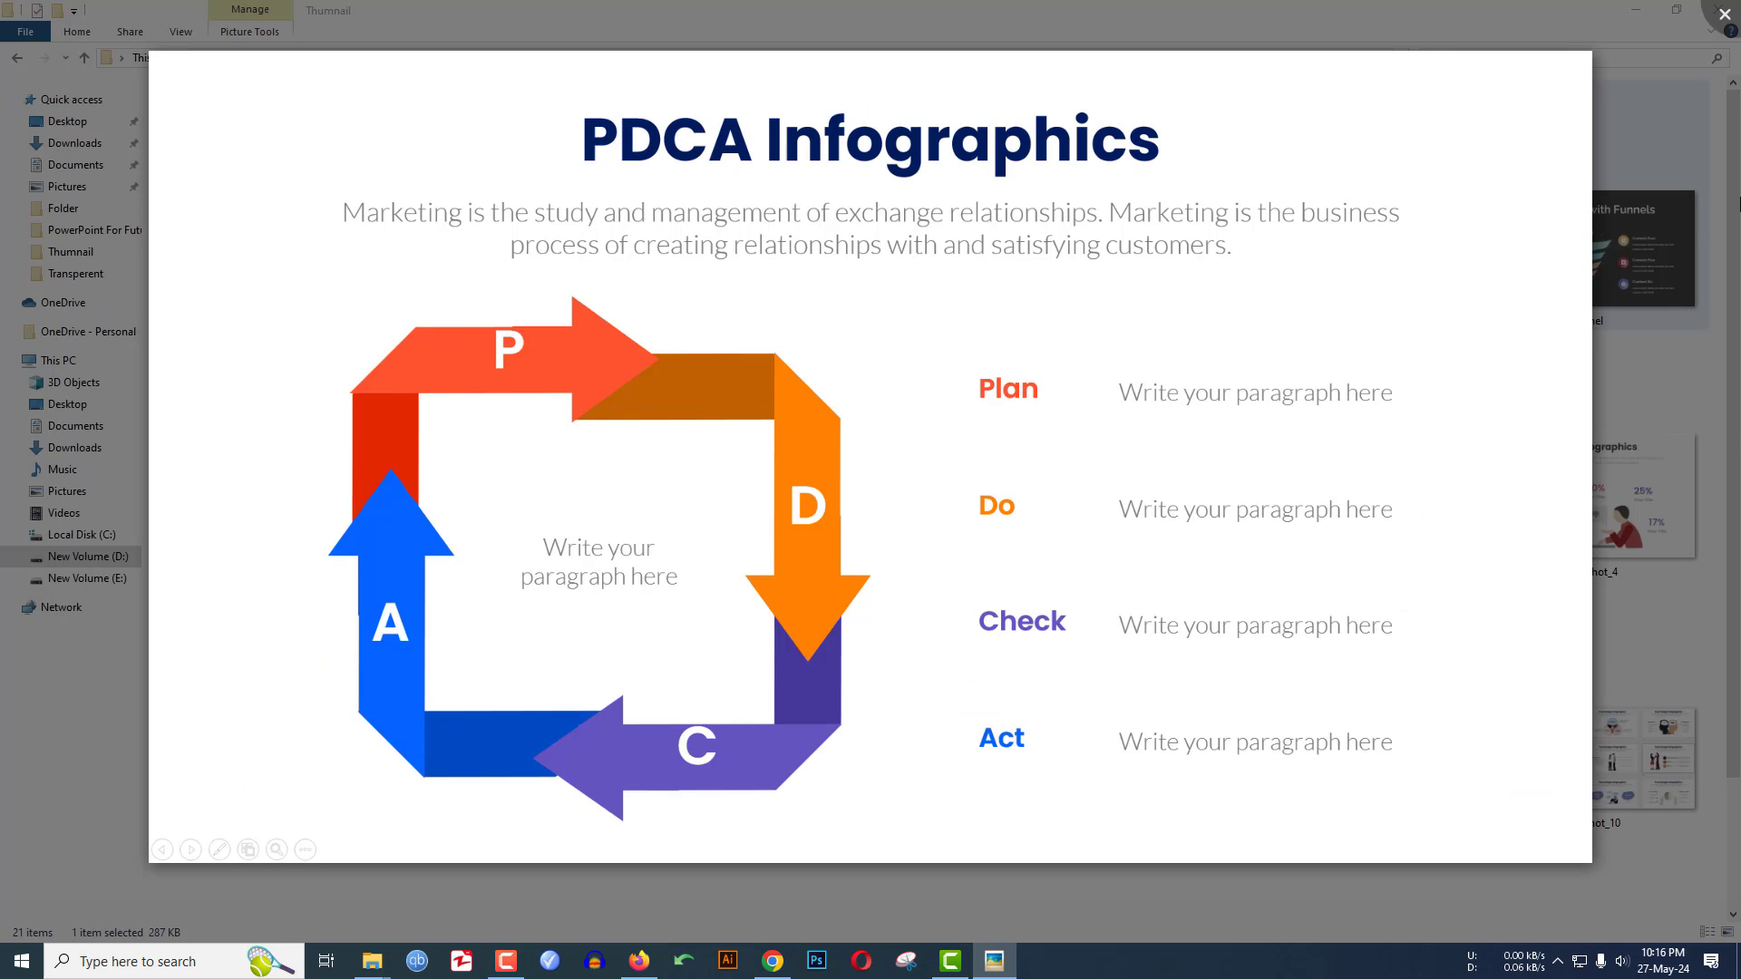
key(Right)
key(Right)
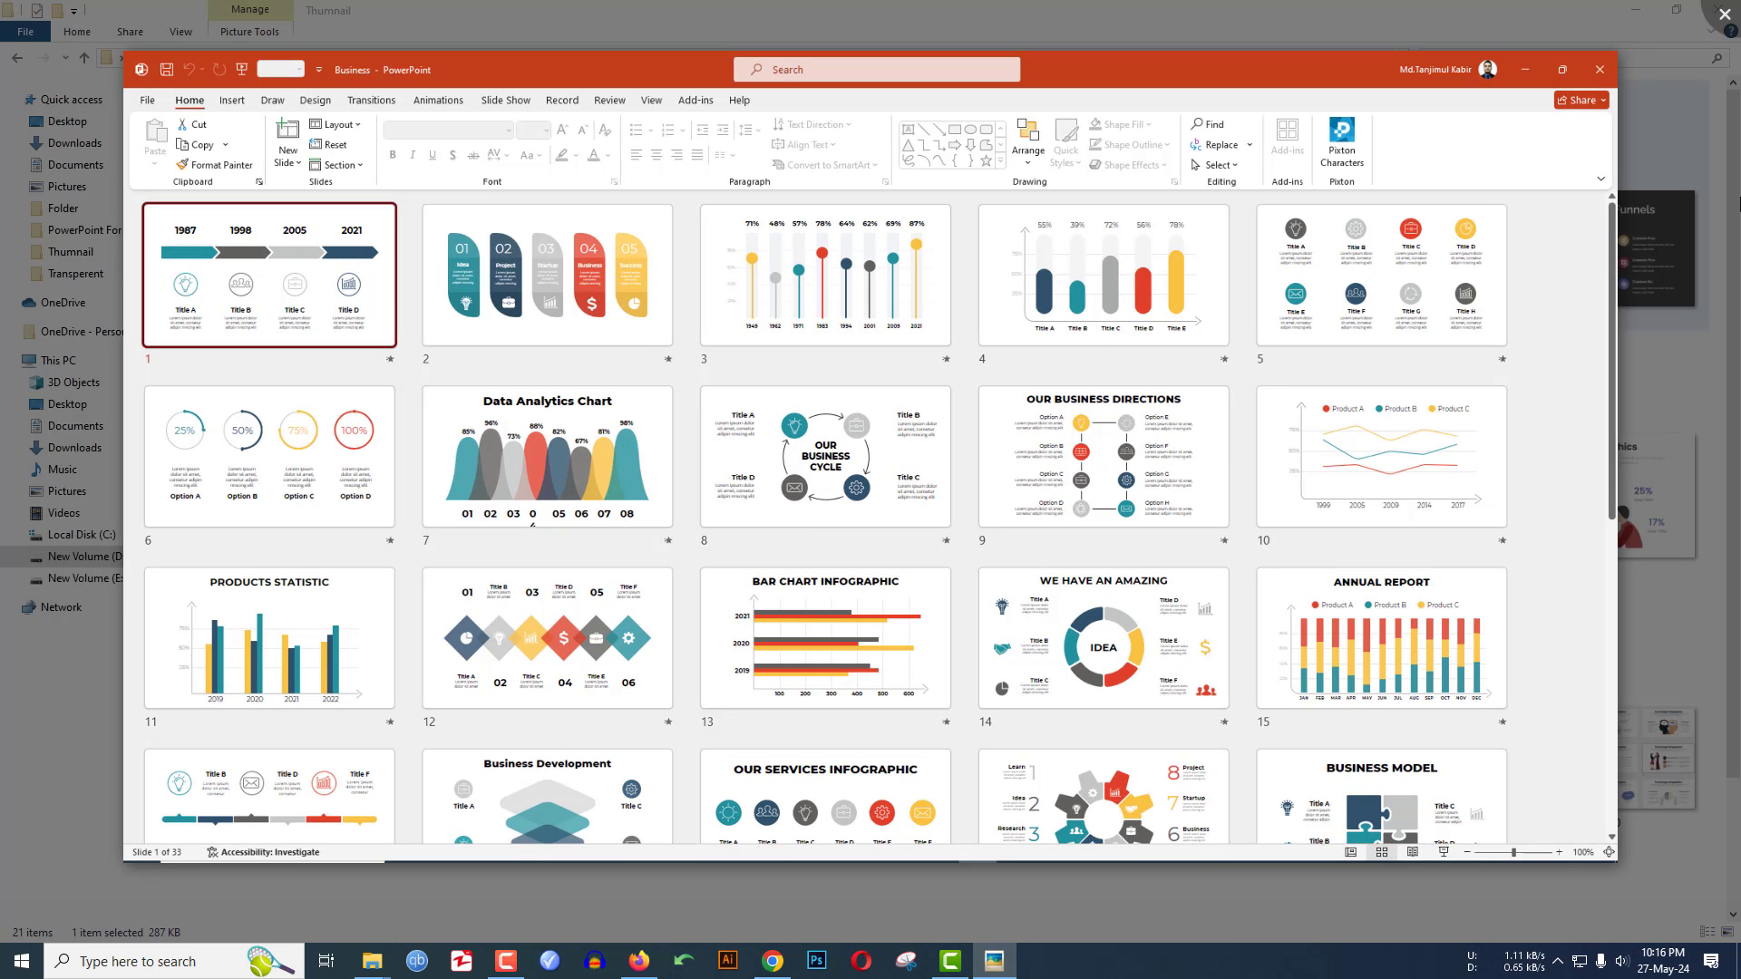
key(Right)
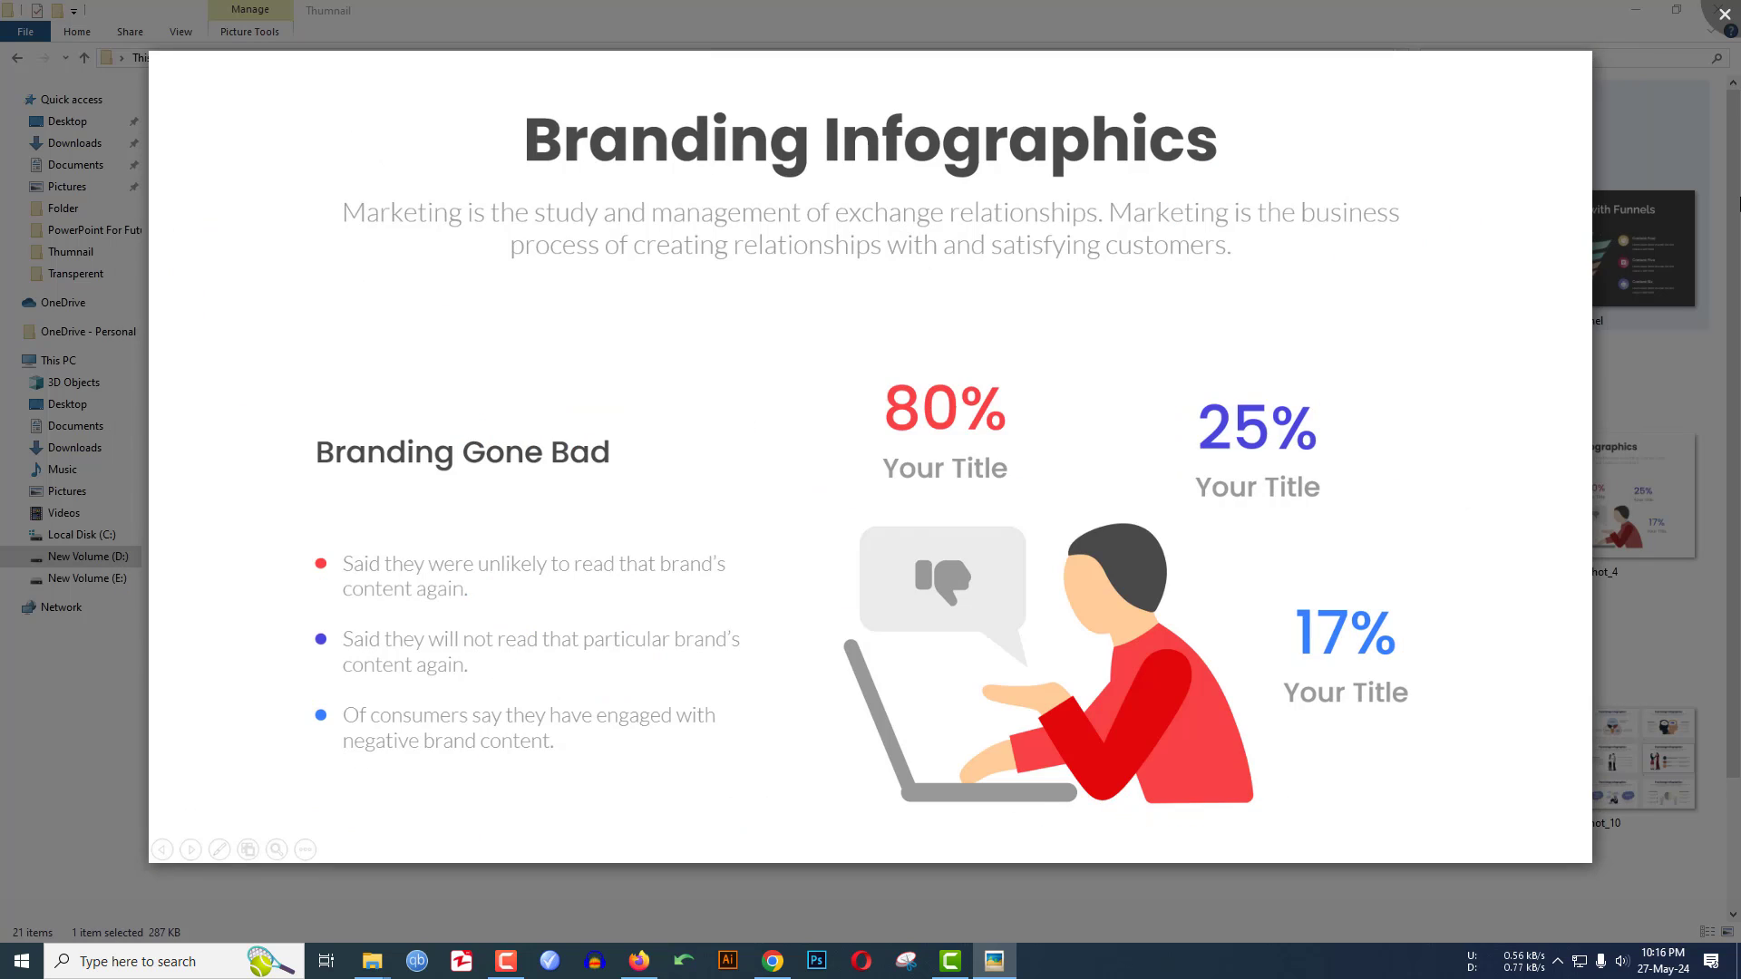
key(Right)
key(Right)
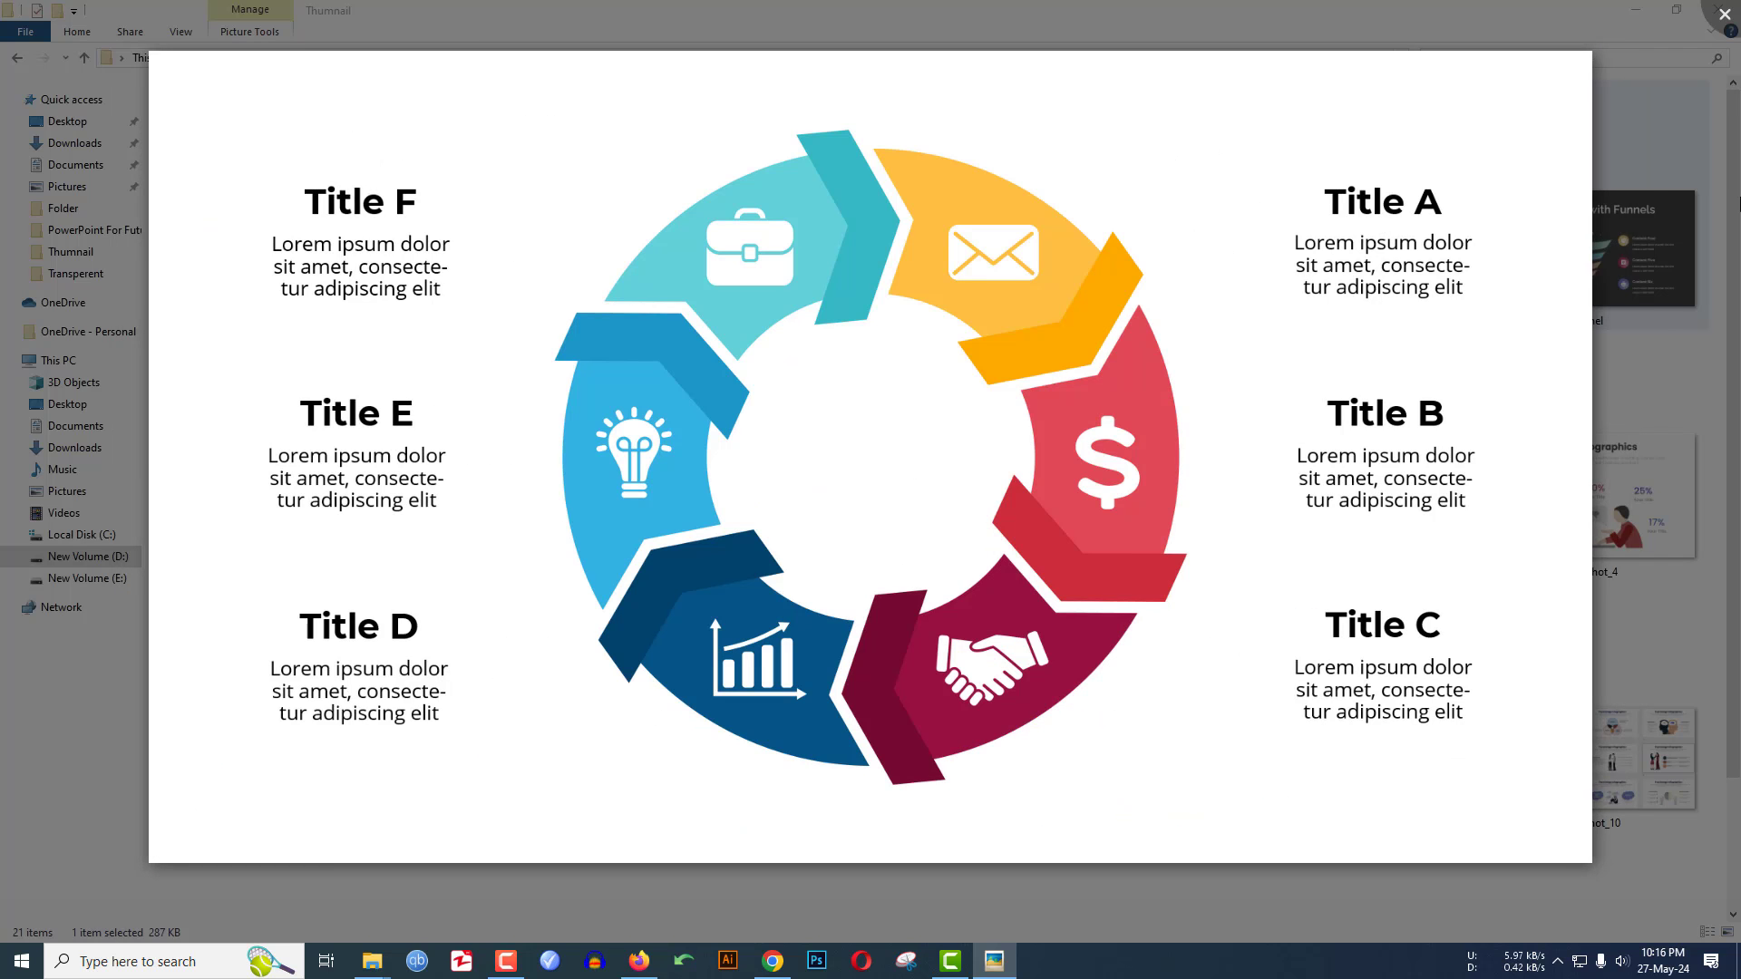
key(Right)
key(Right)
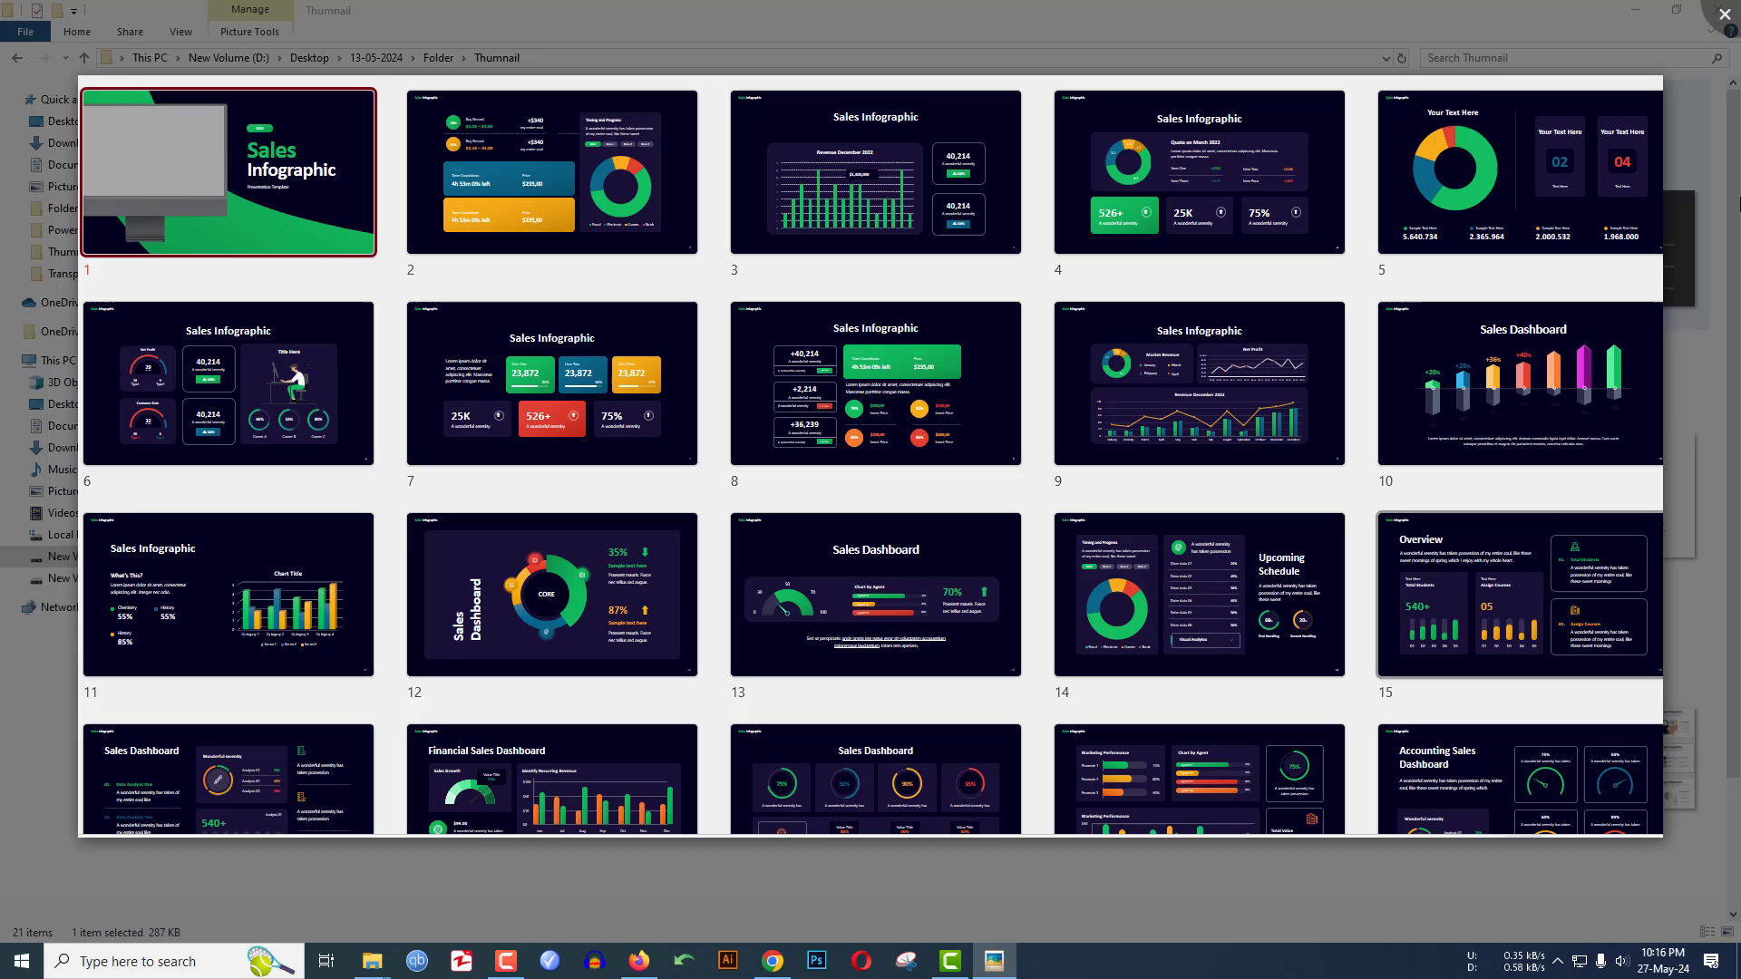
key(Right)
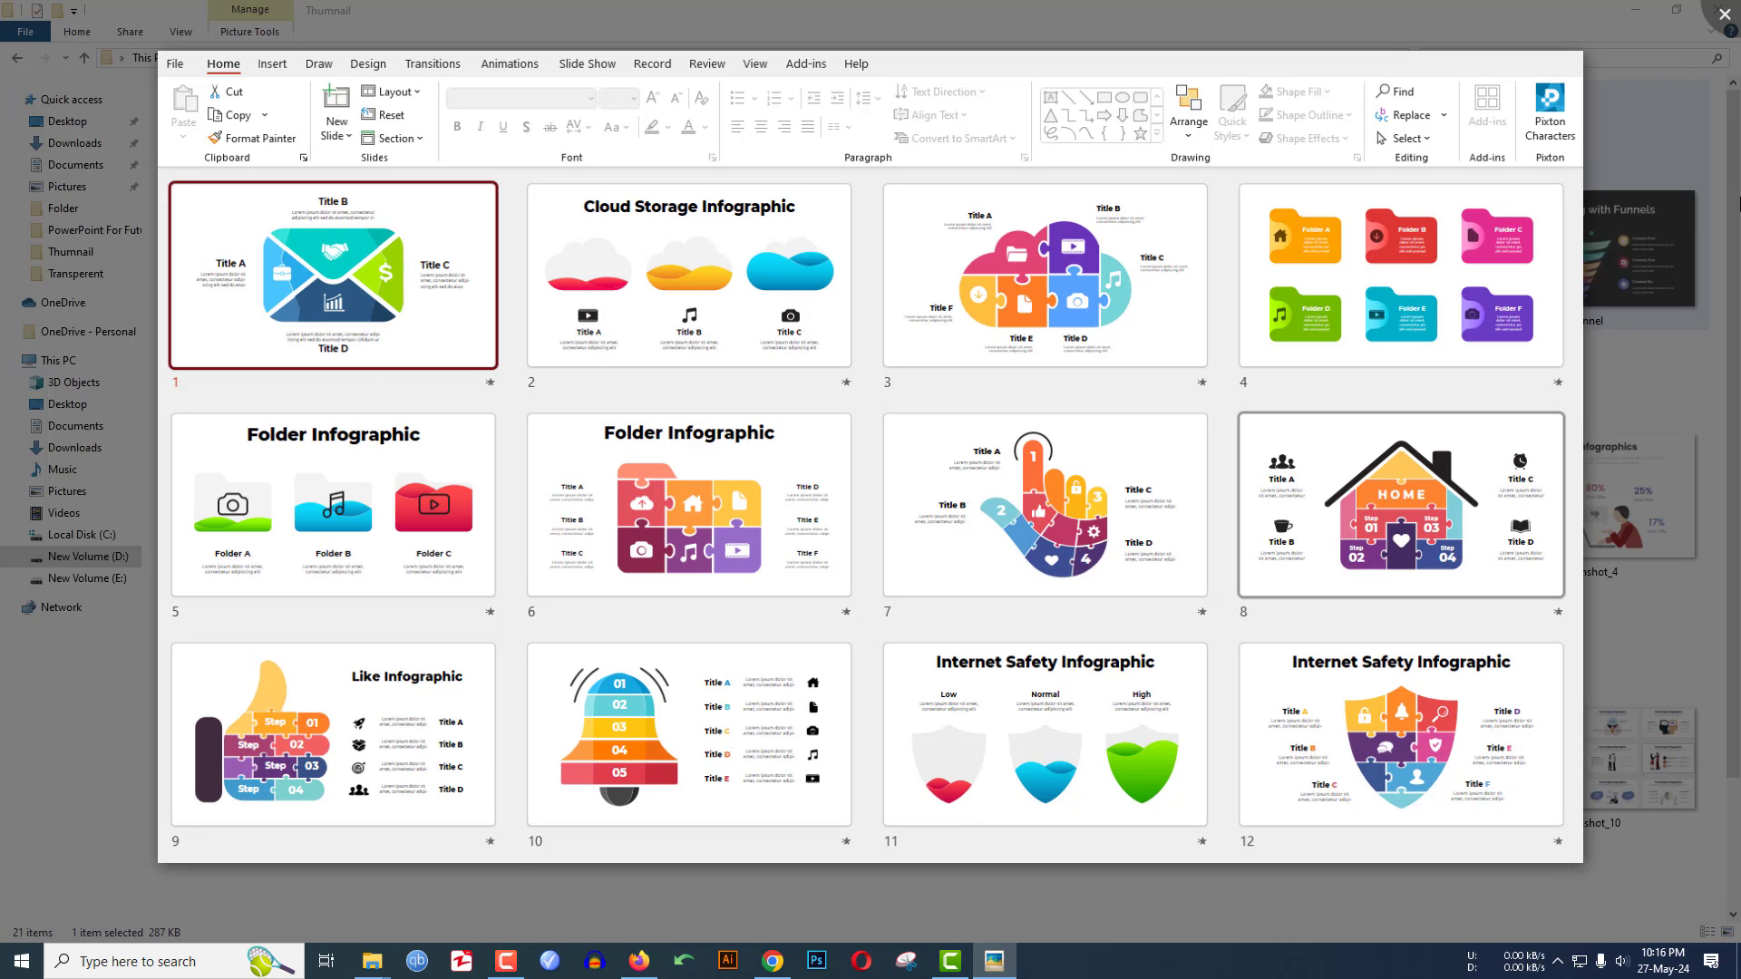
key(Right)
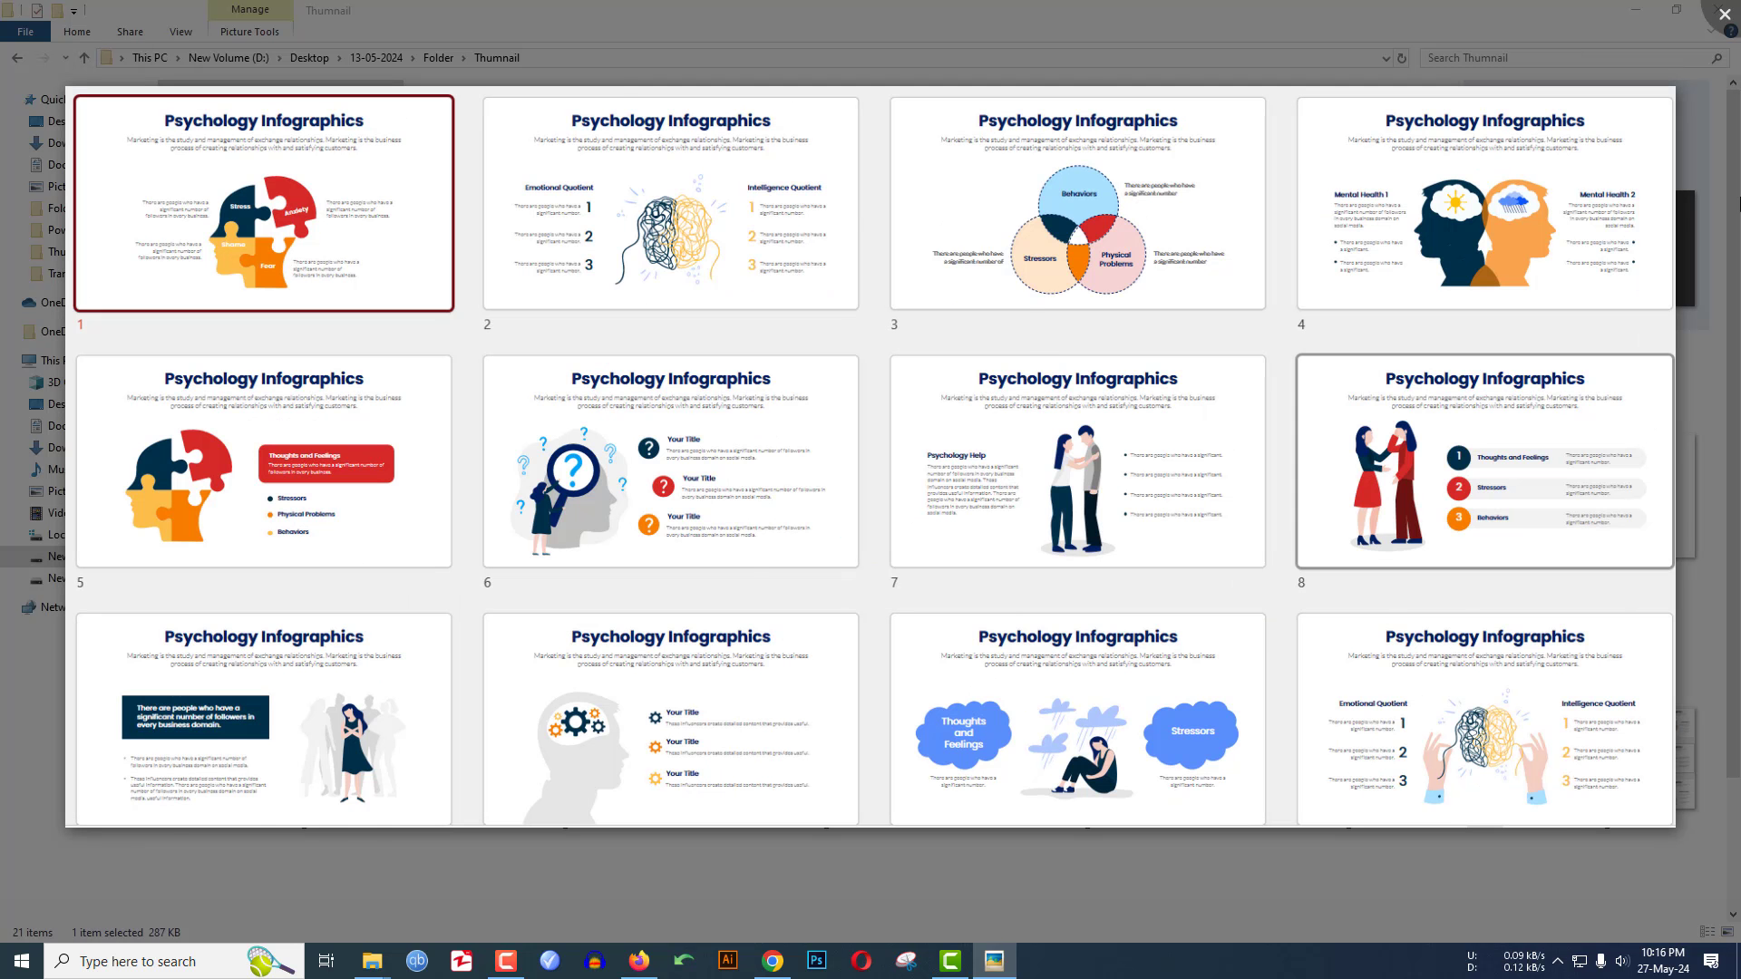
key(Right)
key(Right)
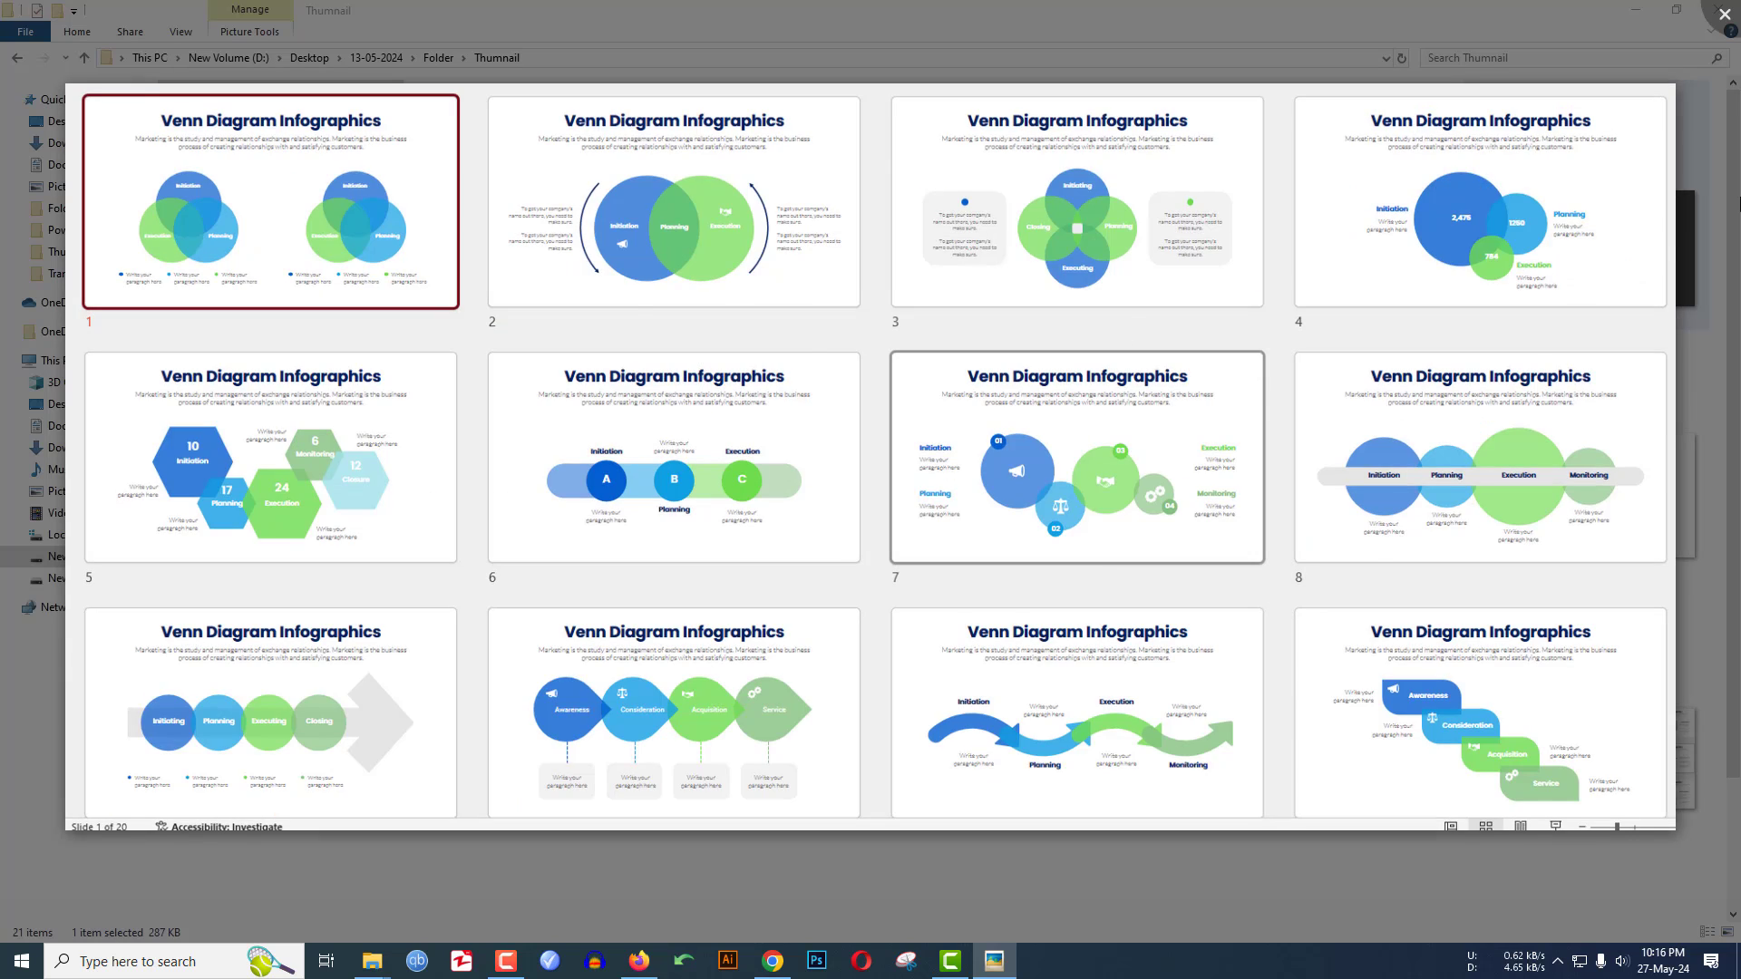
key(Right)
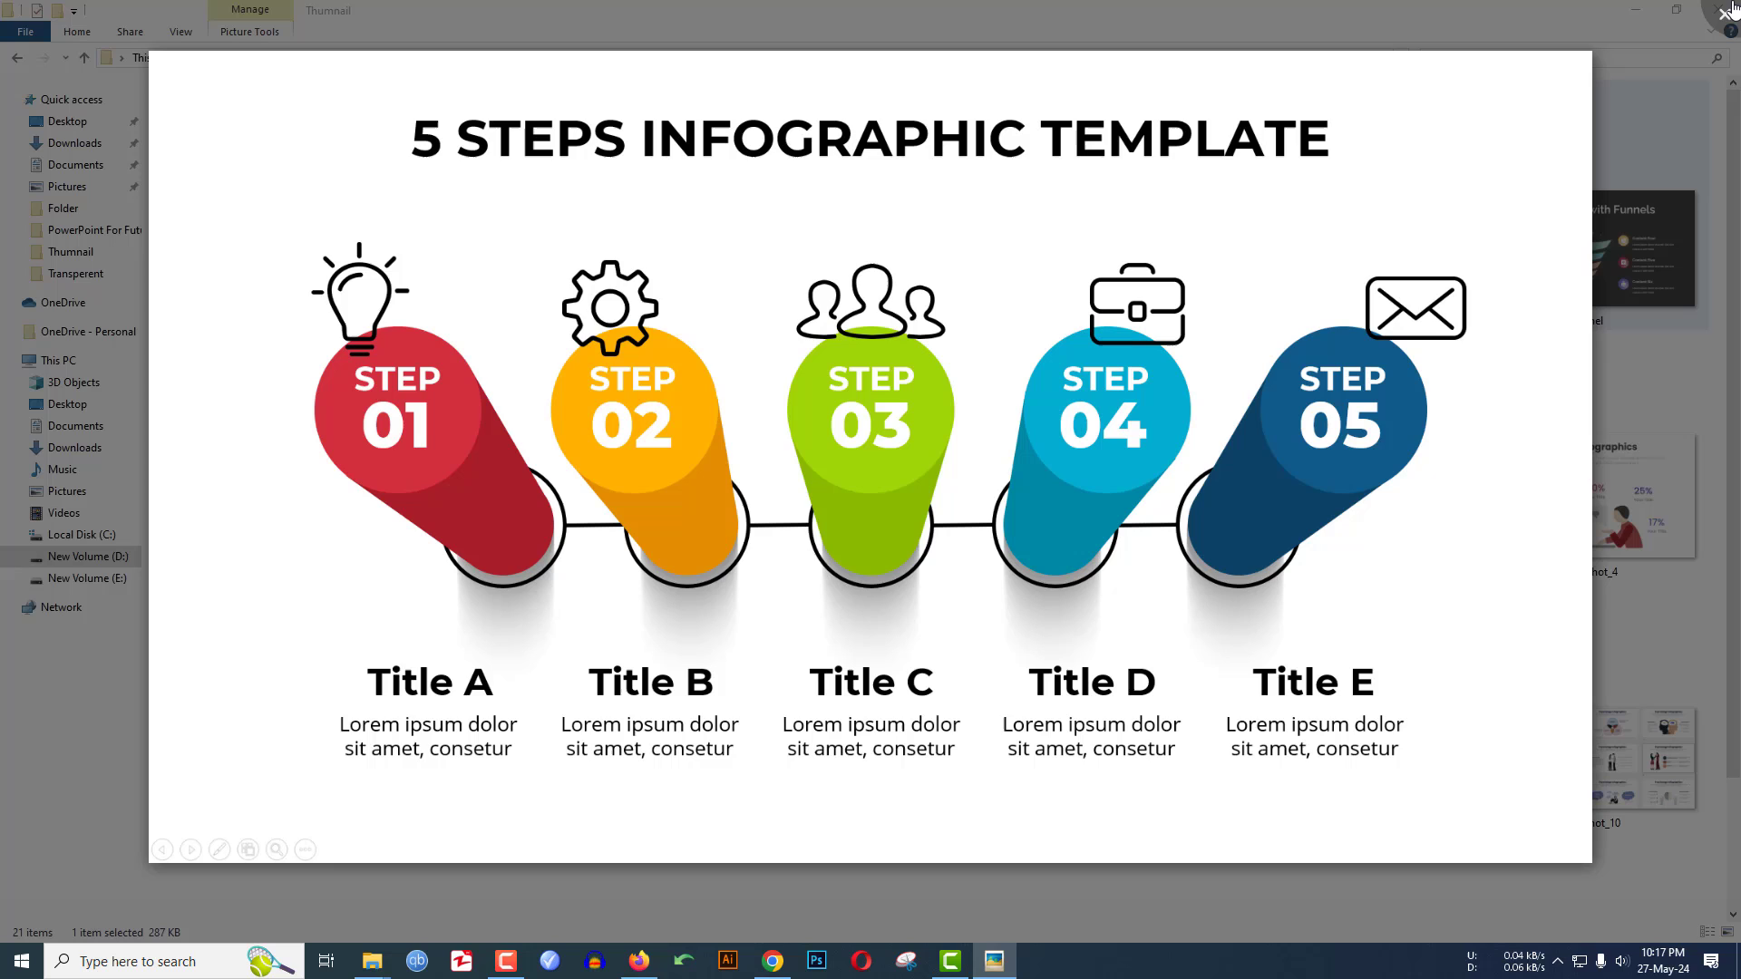
key(Right)
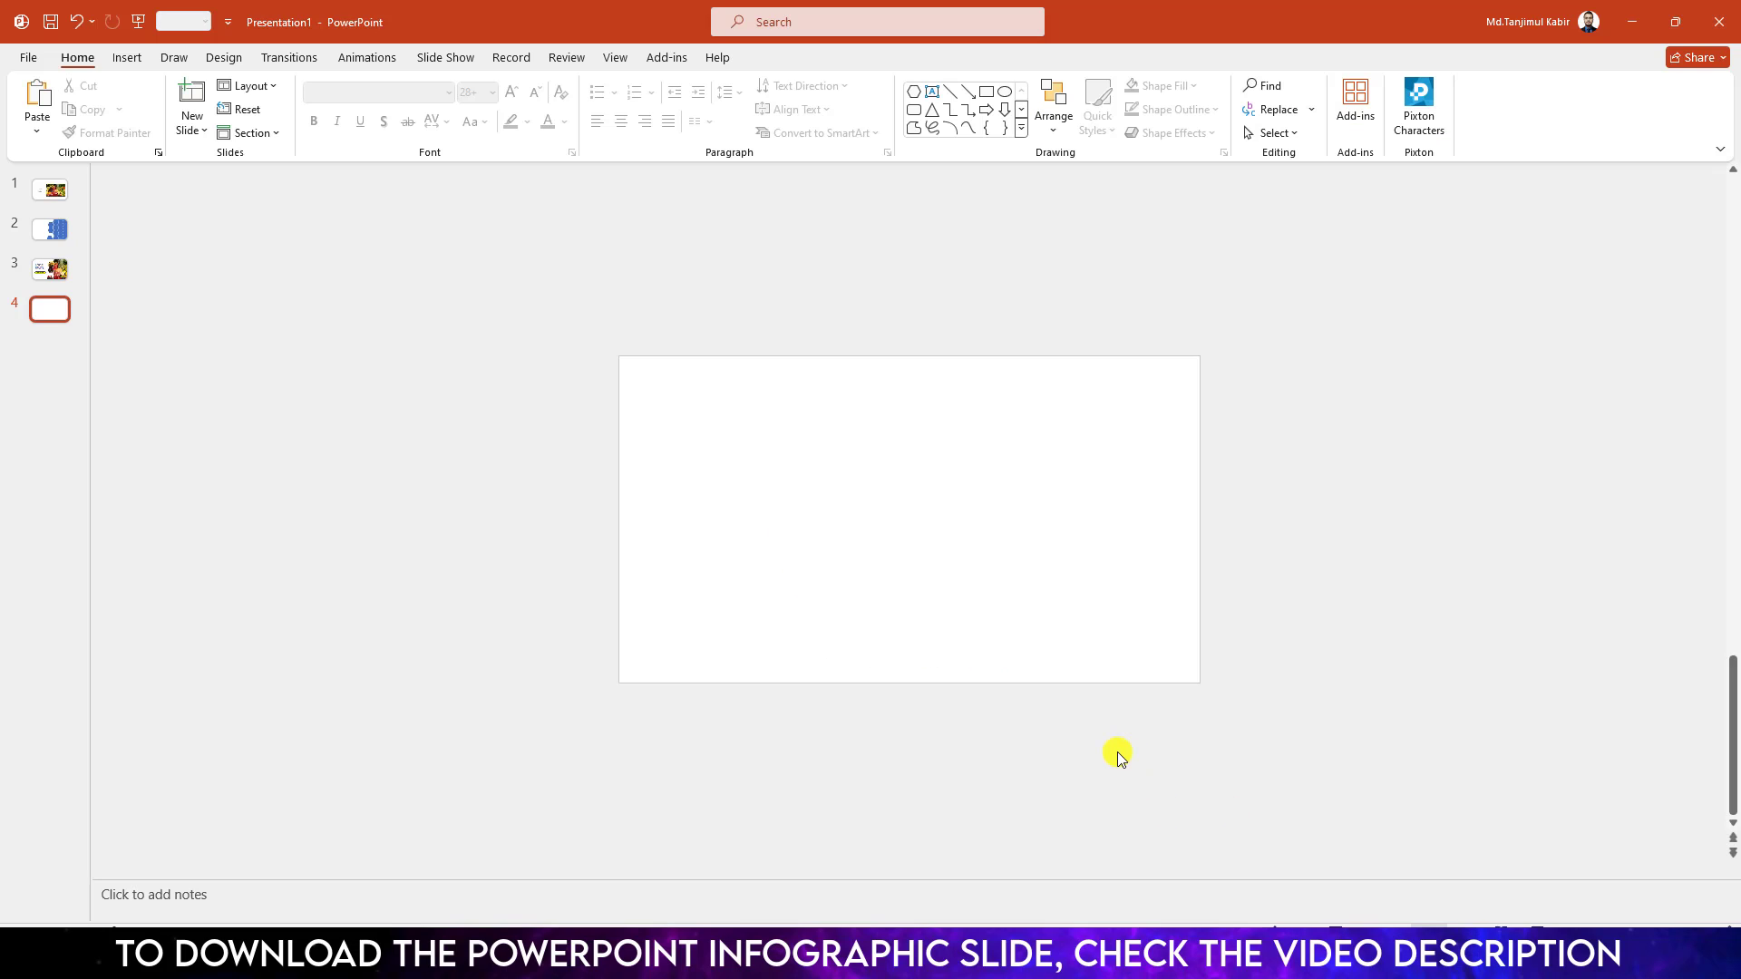
Draw a blue hexagon from the Shapes gallery at the slide's top-right corner
click(125, 58)
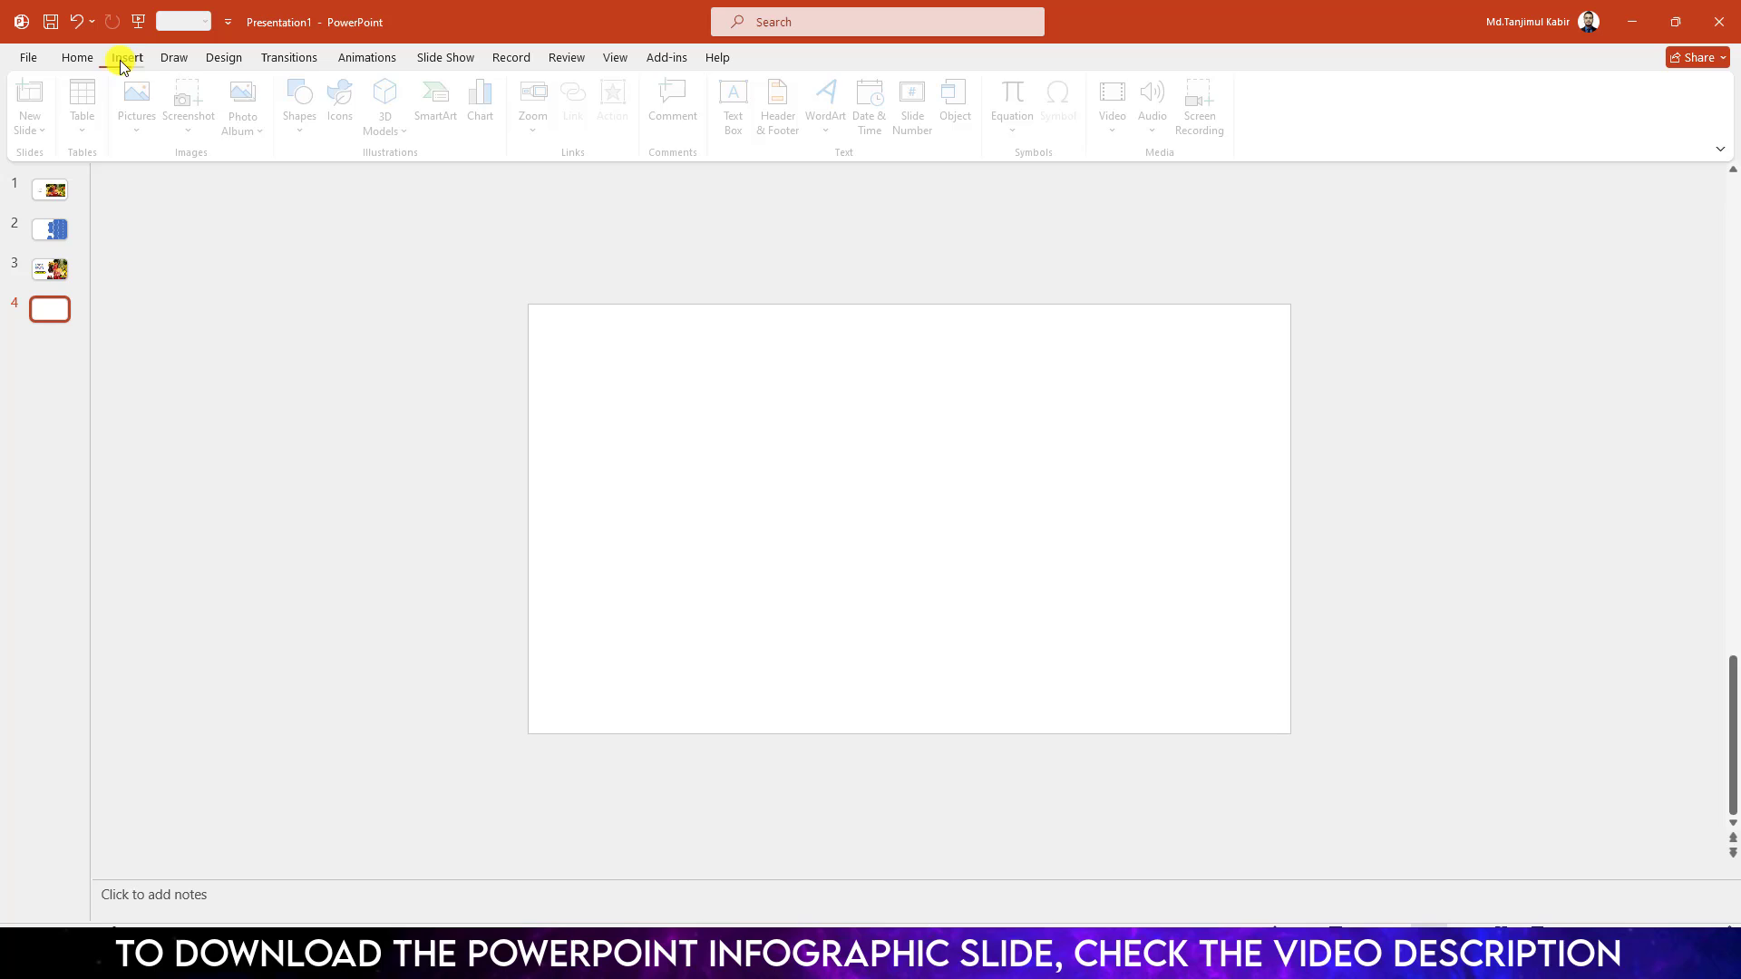
click(304, 115)
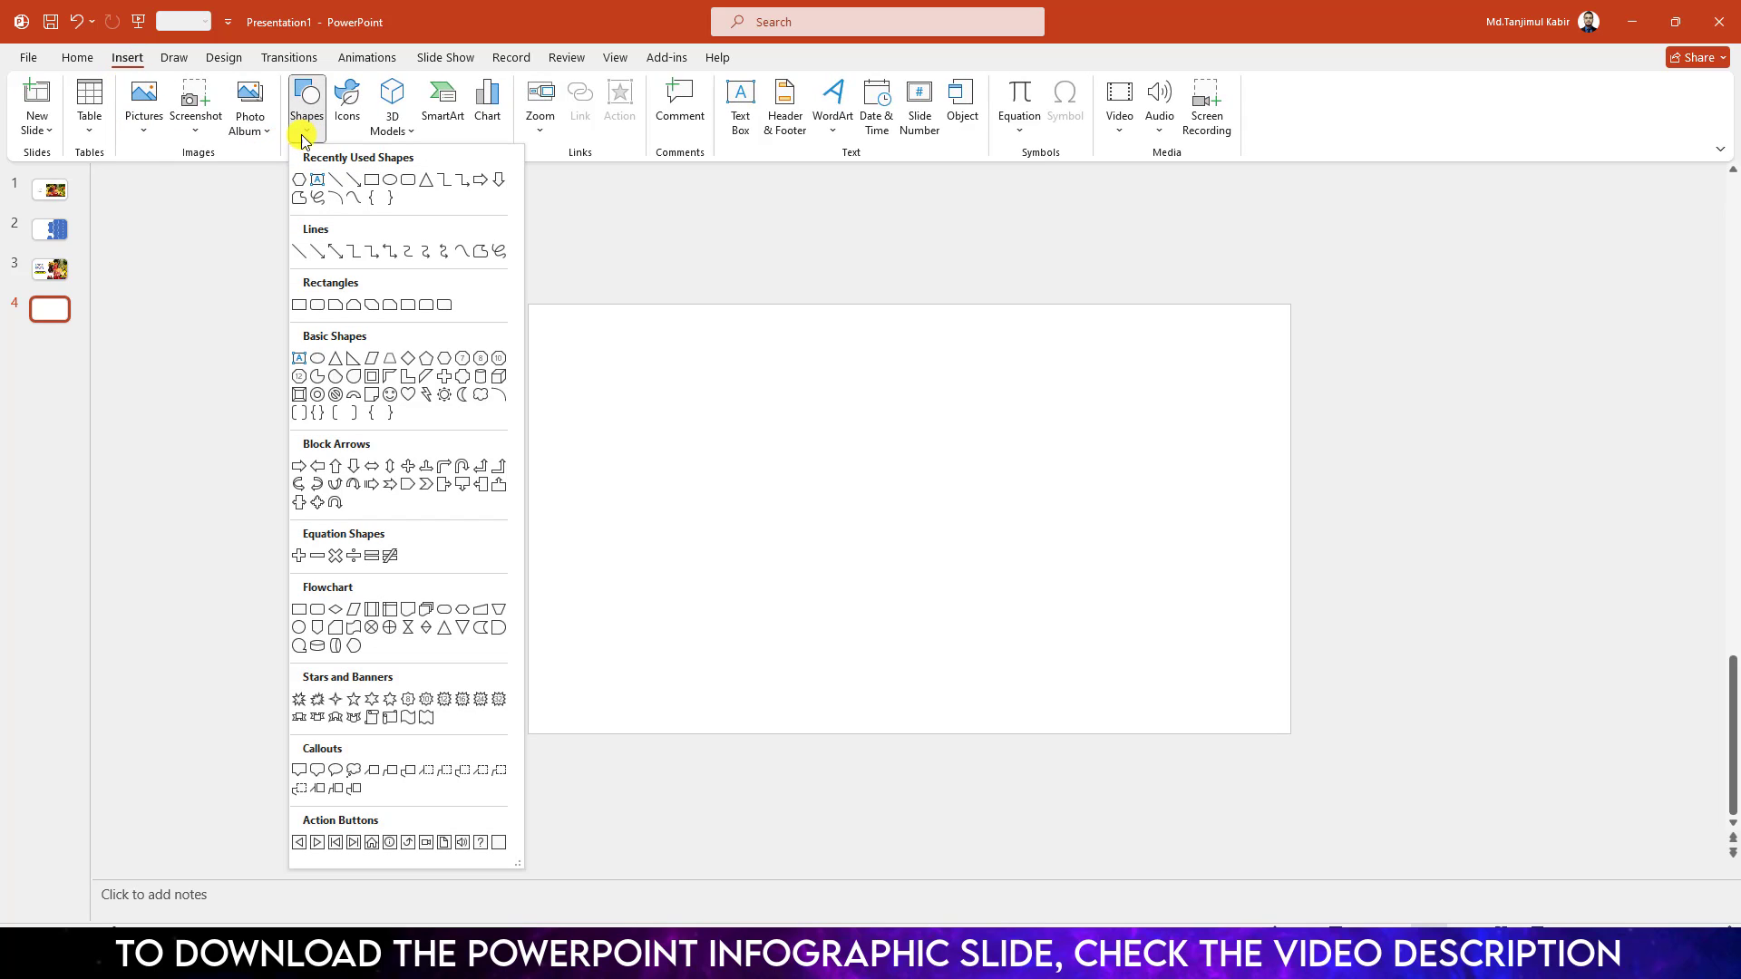
click(477, 393)
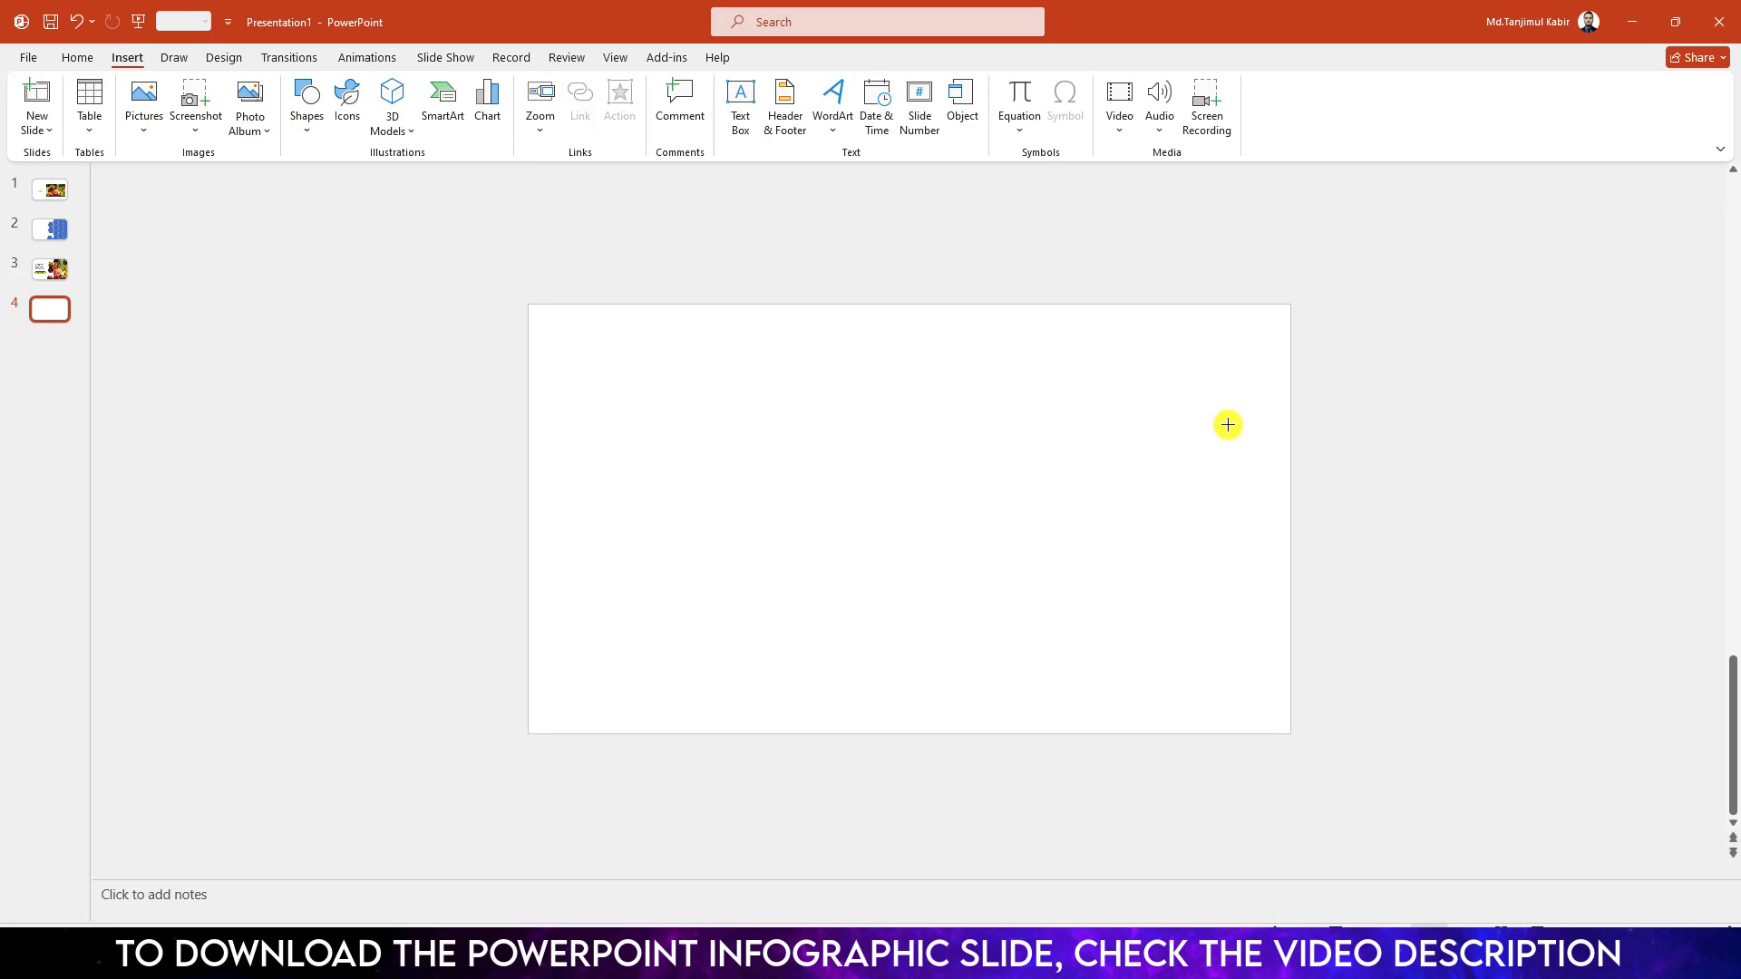
drag(1173, 306, 1271, 450)
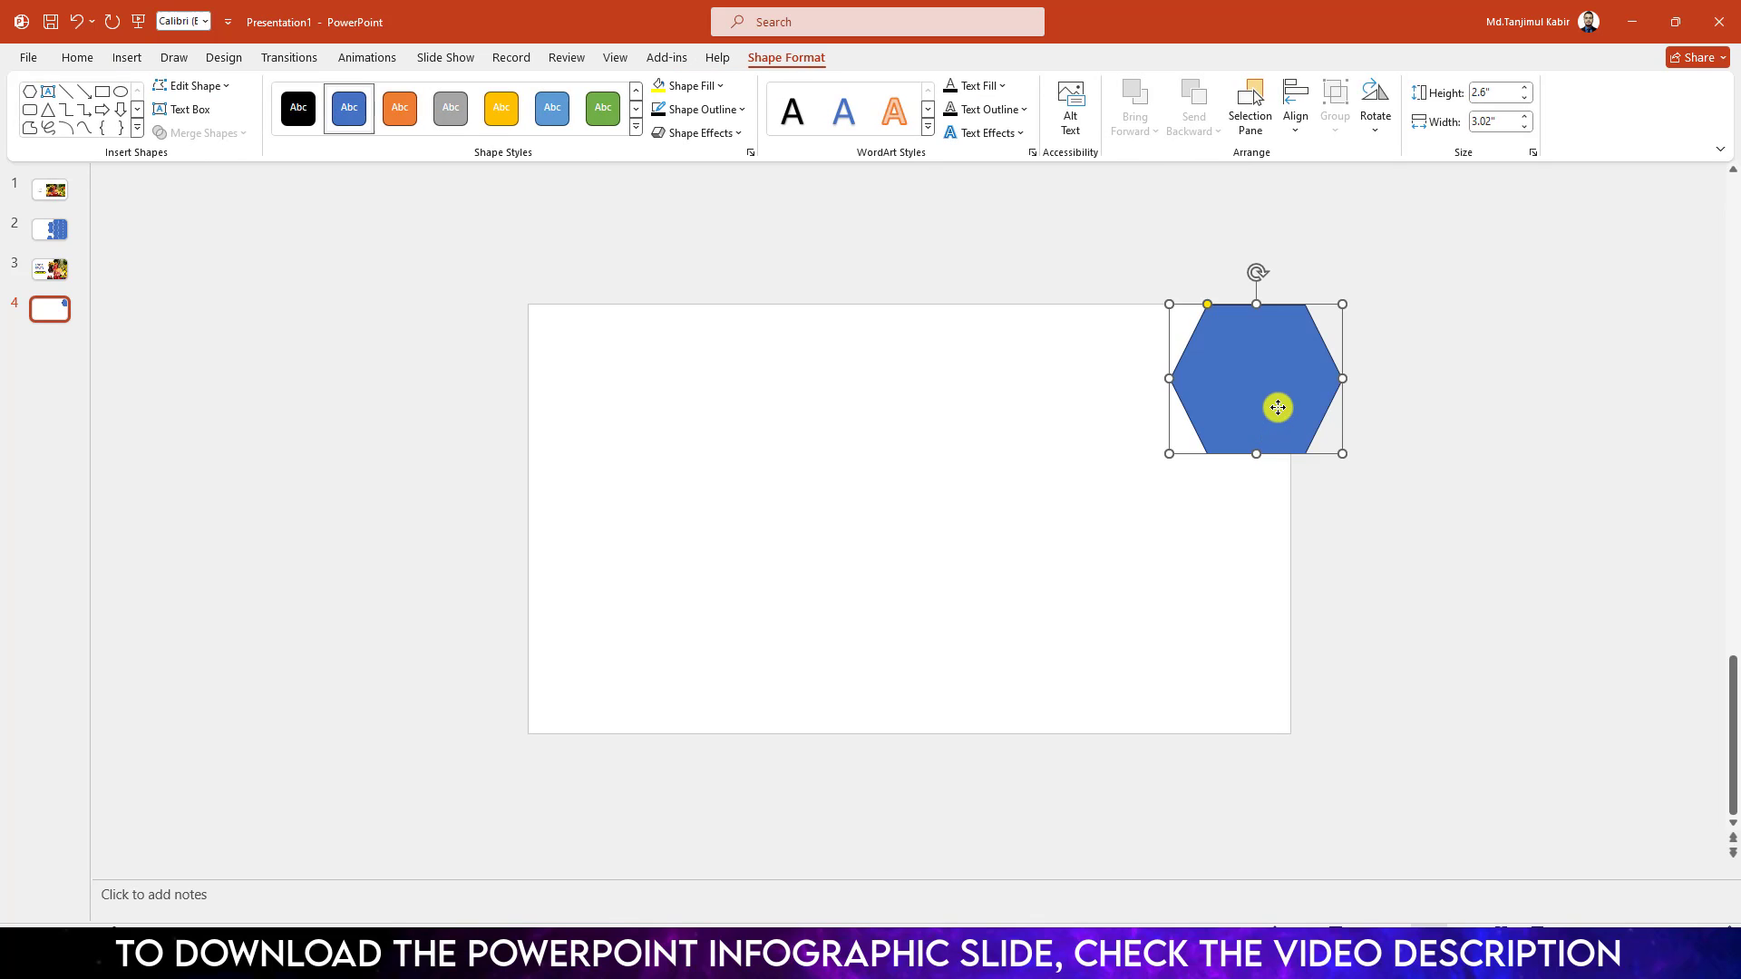
Duplicate the hexagon into a vertical column of six with Ctrl+D repeats
click(1402, 513)
click(1329, 366)
mouse_move(1316, 334)
ctrl+mouse_down()
mouse_move(1324, 488)
mouse_move(1320, 466)
ctrl+mouse_up()
key(ctrl+d)
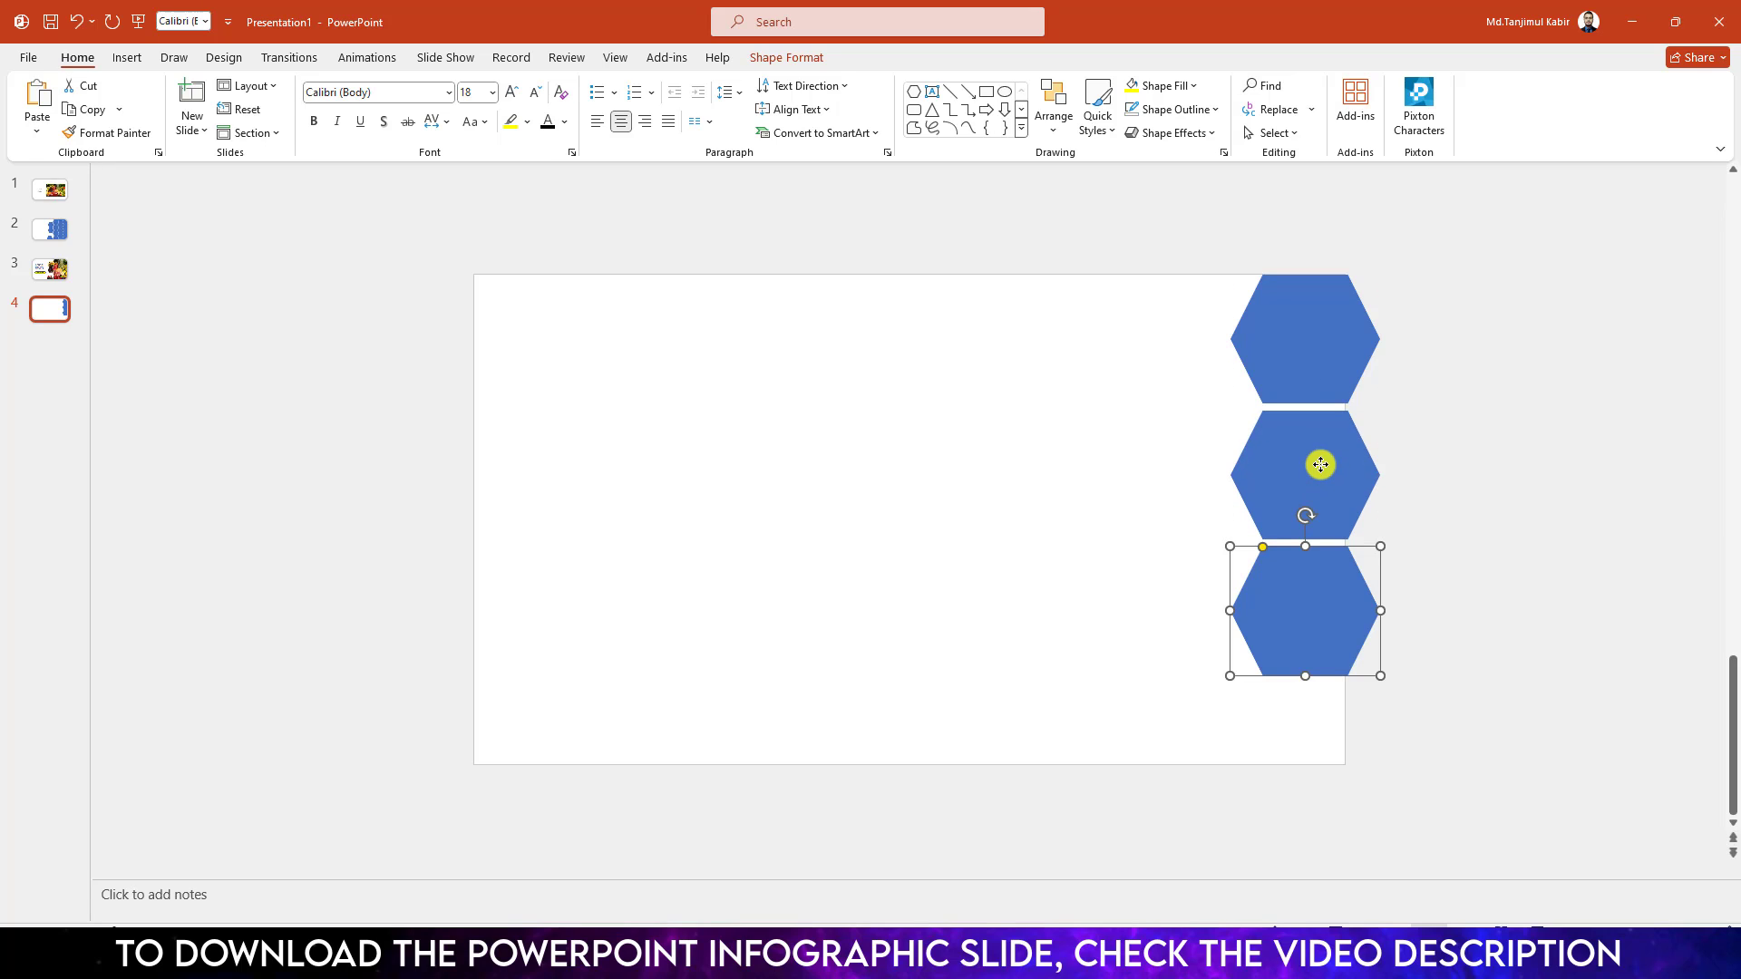
key(ctrl+d)
key(ctrl+d)
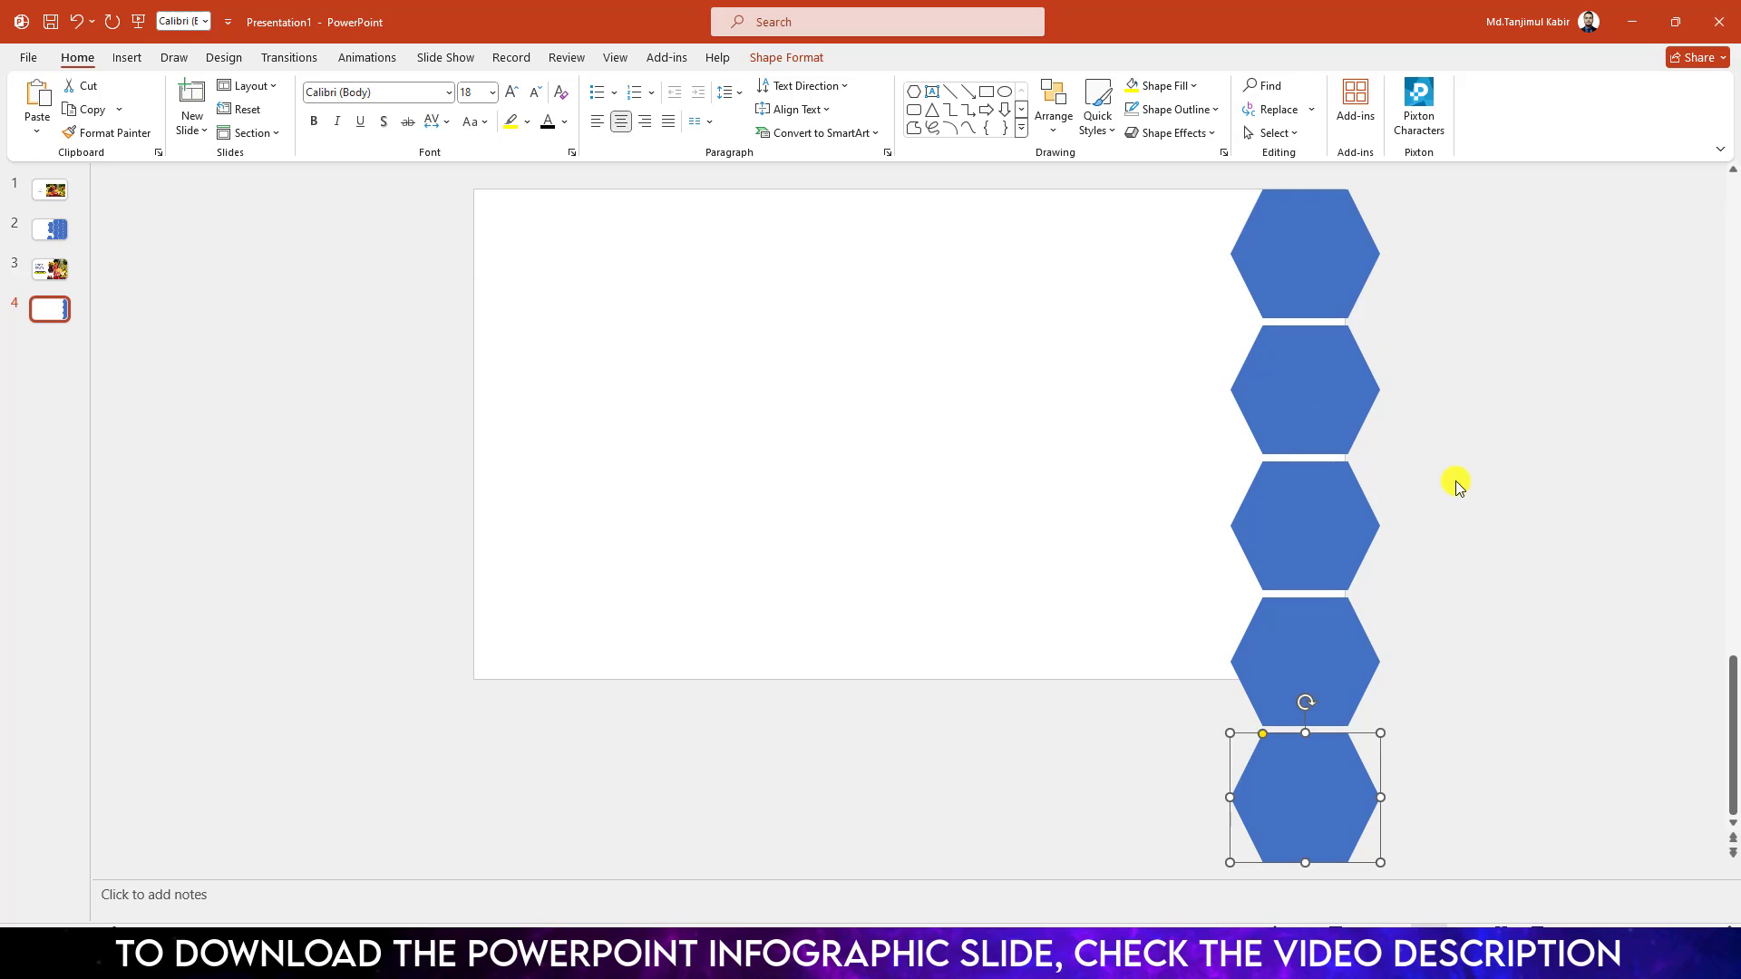
ctrl+scroll(1455, 482, down, 1)
mouse_move(1255, 813)
ctrl+mouse_down()
mouse_move(1415, 727)
mouse_move(1427, 298)
mouse_move(1268, 222)
ctrl+mouse_up()
ctrl+scroll(1438, 346, down, 1)
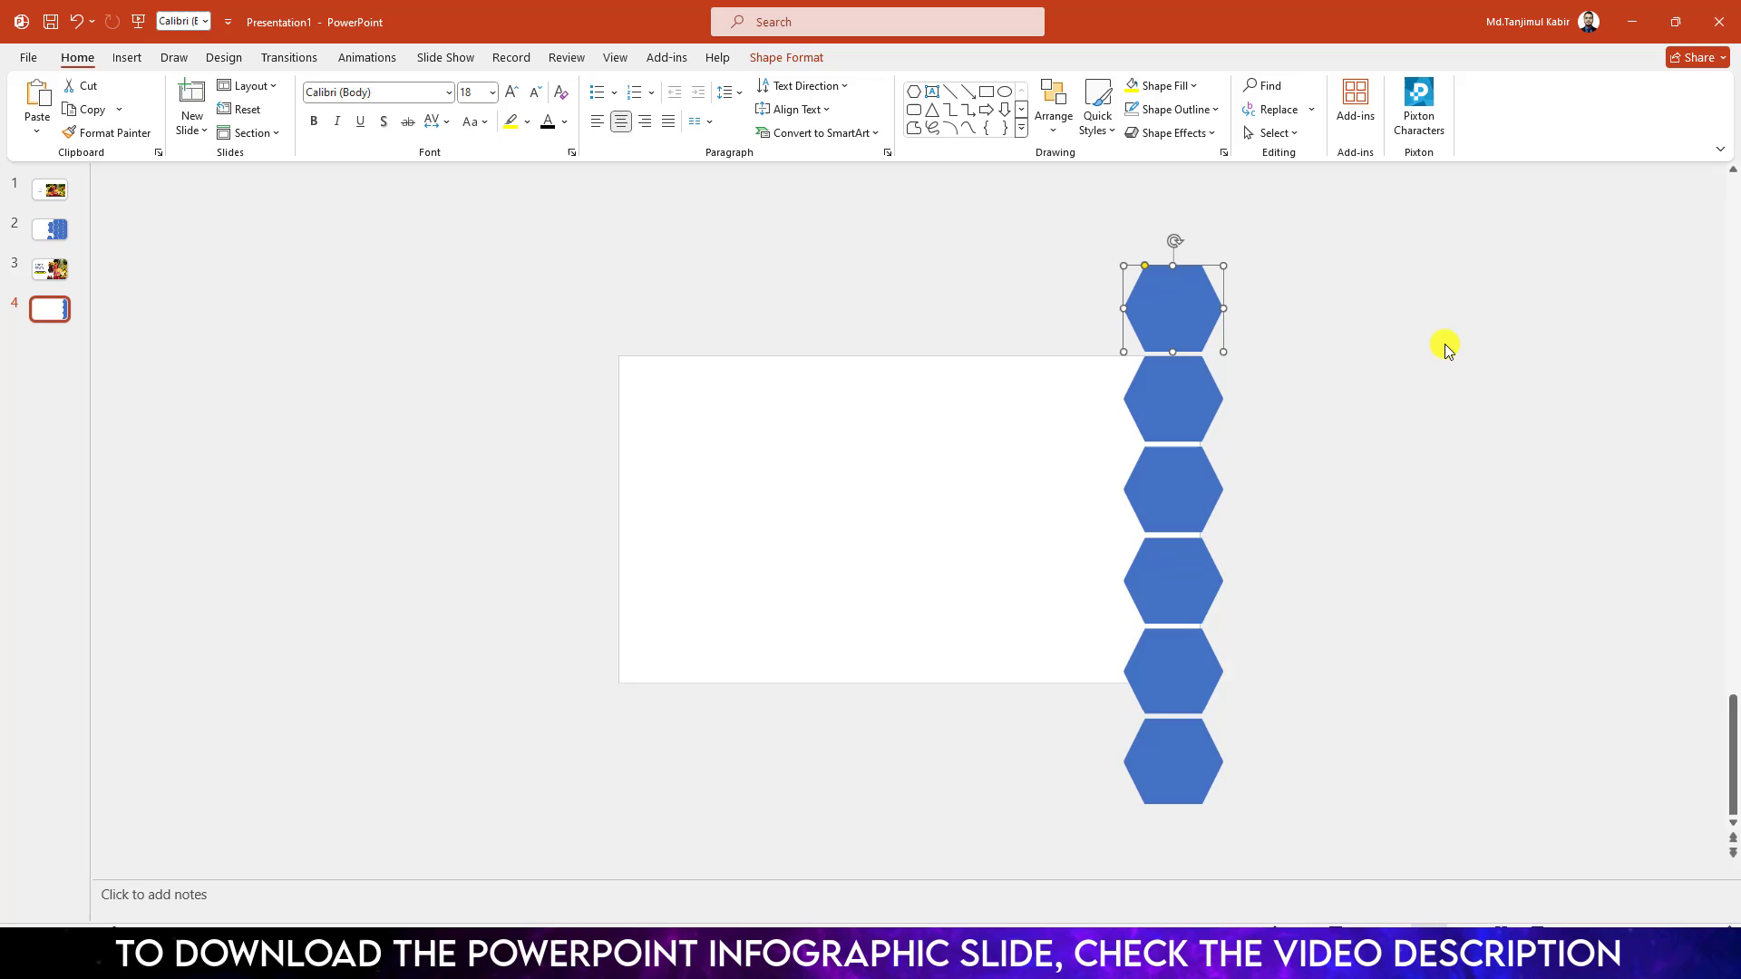
Copy the whole six-hexagon column offset up and to the left beside it
click(1451, 341)
mouse_move(1057, 213)
mouse_down()
mouse_move(1310, 672)
mouse_move(1387, 903)
mouse_move(1414, 755)
mouse_up()
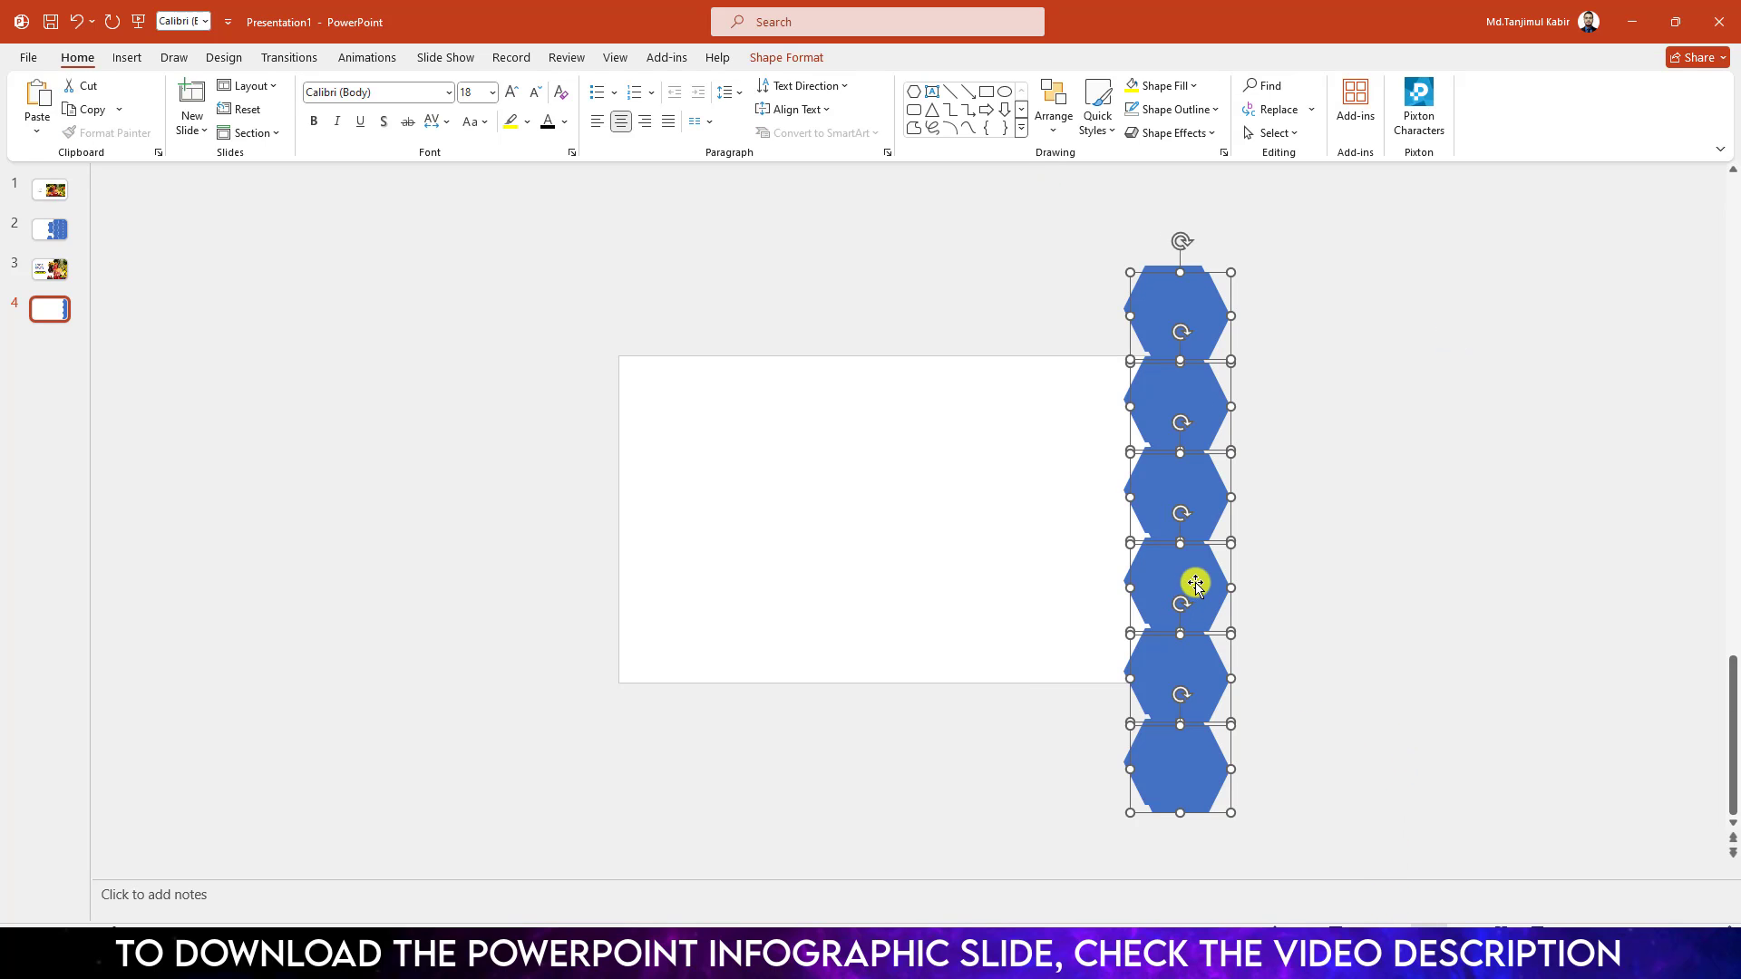
drag(1193, 583, 1102, 531)
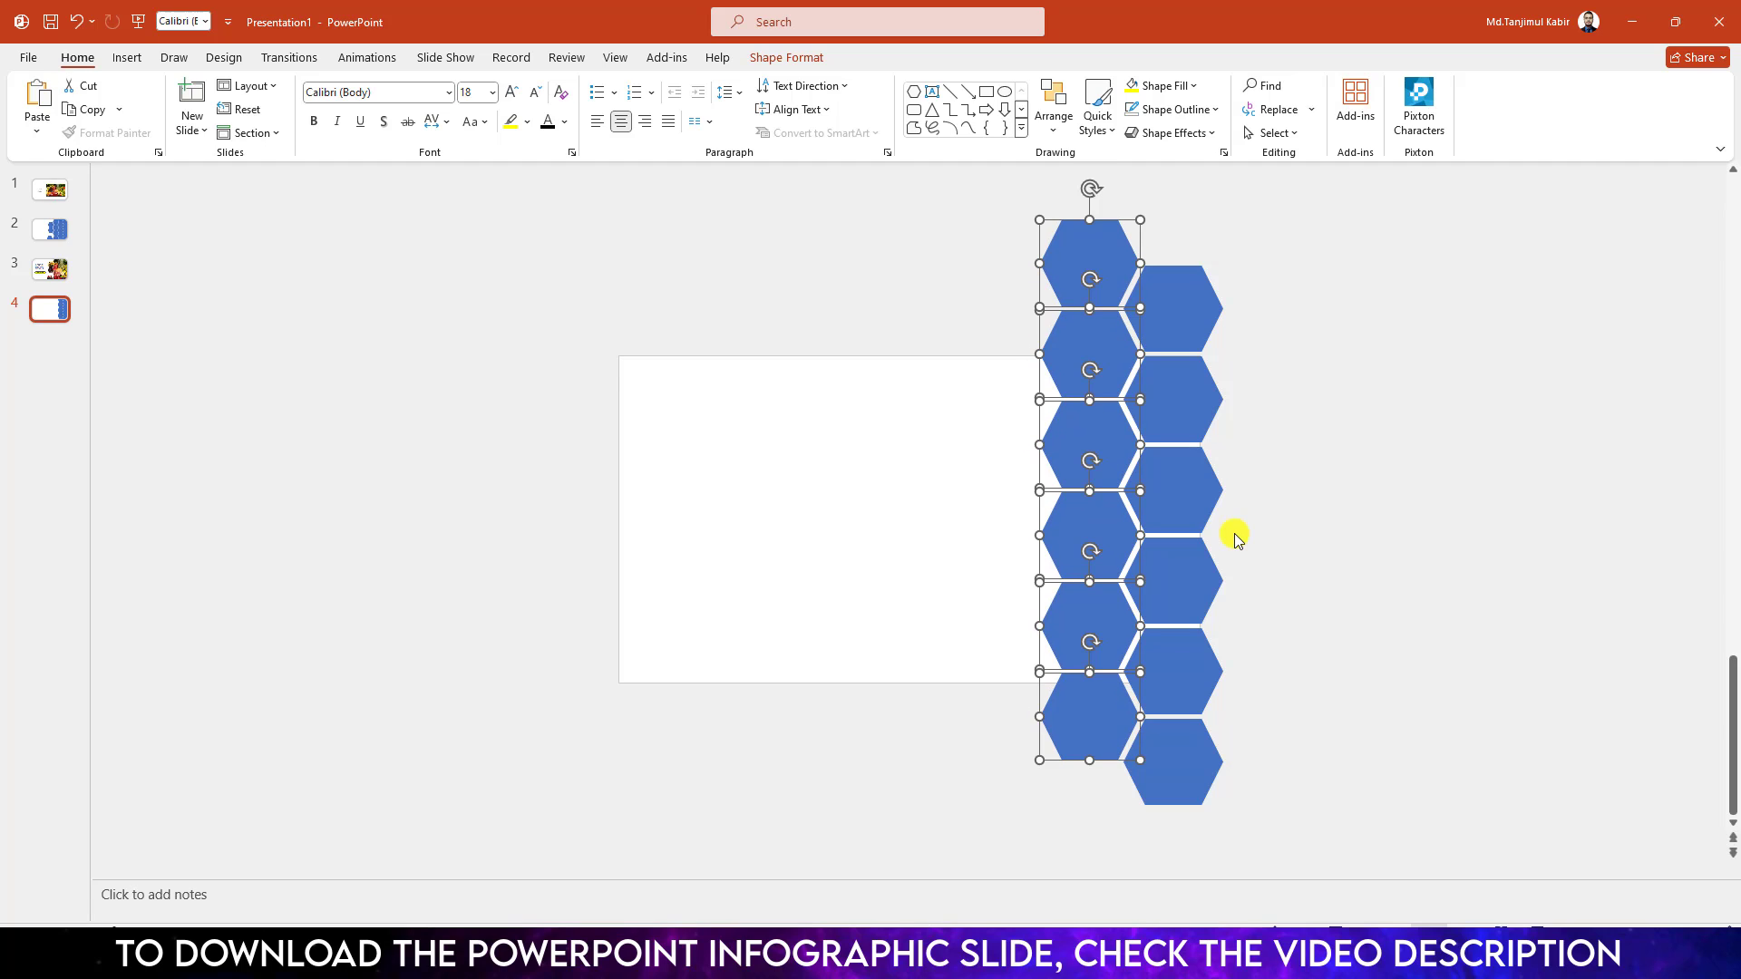
Add a third column and drag loose hexagons left to form an irregular honeycomb
key(ctrl+d)
scroll(1363, 459, down, 1)
click(1364, 459)
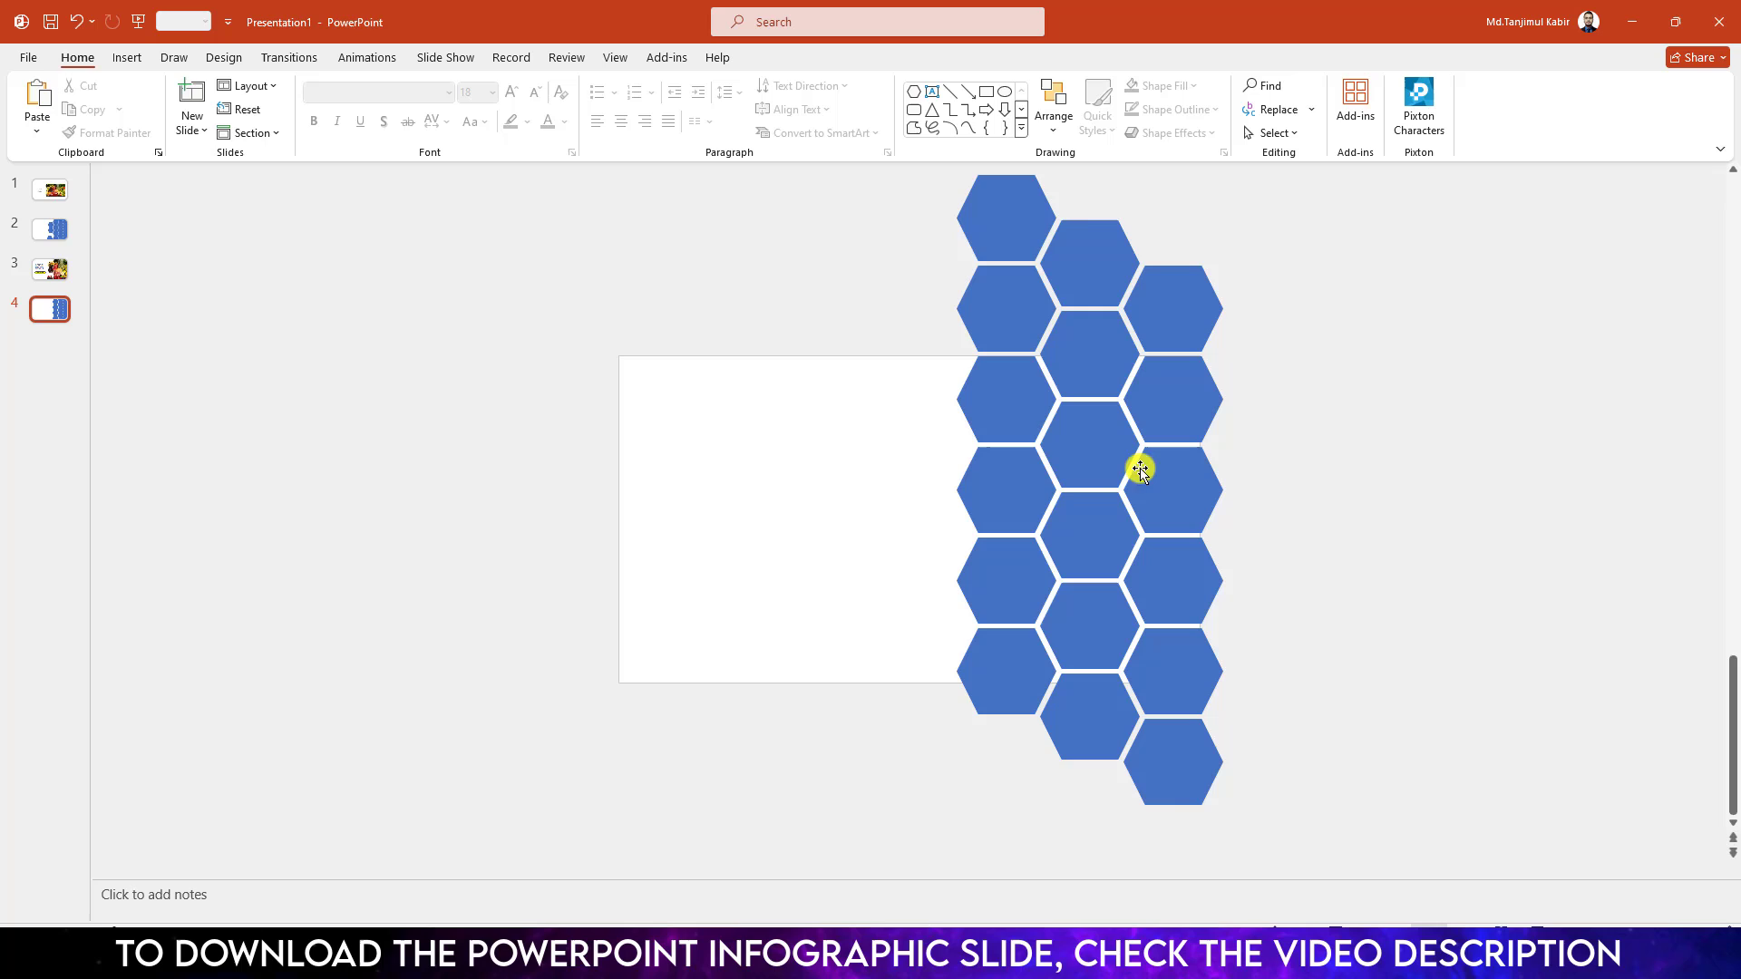
scroll(995, 224, up, 1)
drag(994, 253, 913, 487)
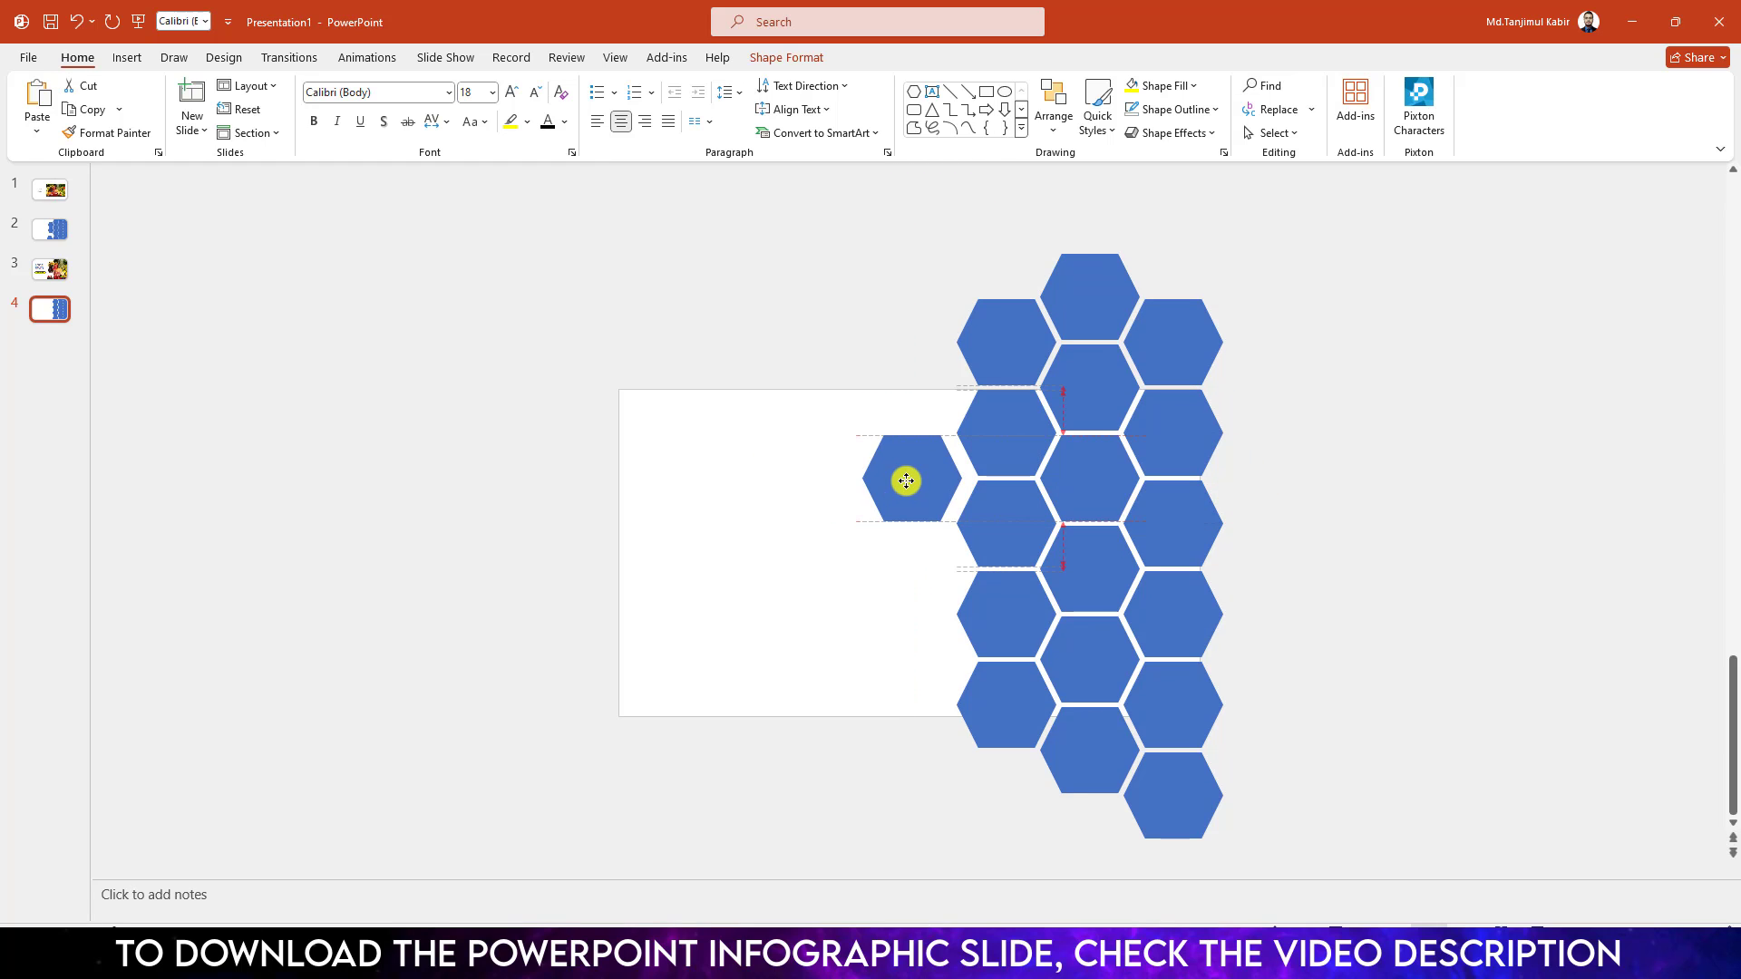
drag(912, 487, 914, 481)
scroll(924, 449, down, 1)
mouse_move(1084, 265)
mouse_down()
mouse_move(900, 544)
mouse_move(920, 539)
mouse_up()
drag(1010, 294, 725, 565)
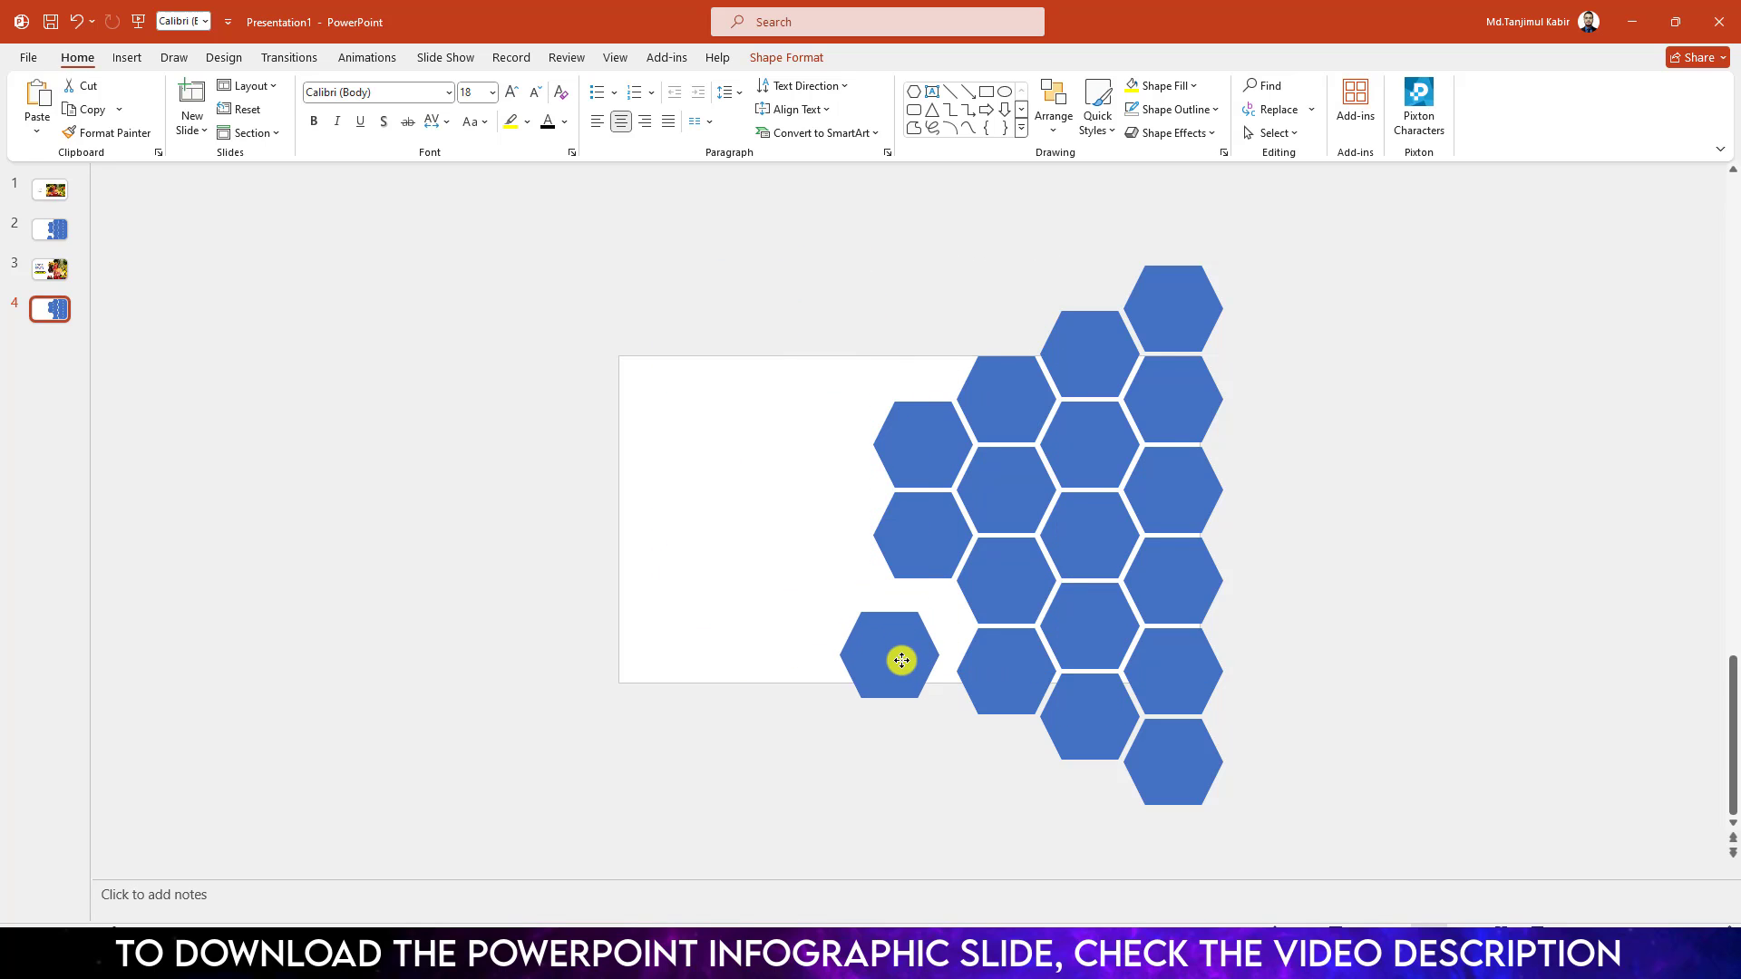
drag(726, 565, 915, 678)
Select every hexagon and merge them into one shape with Merge Shapes > Union
drag(770, 174, 1497, 885)
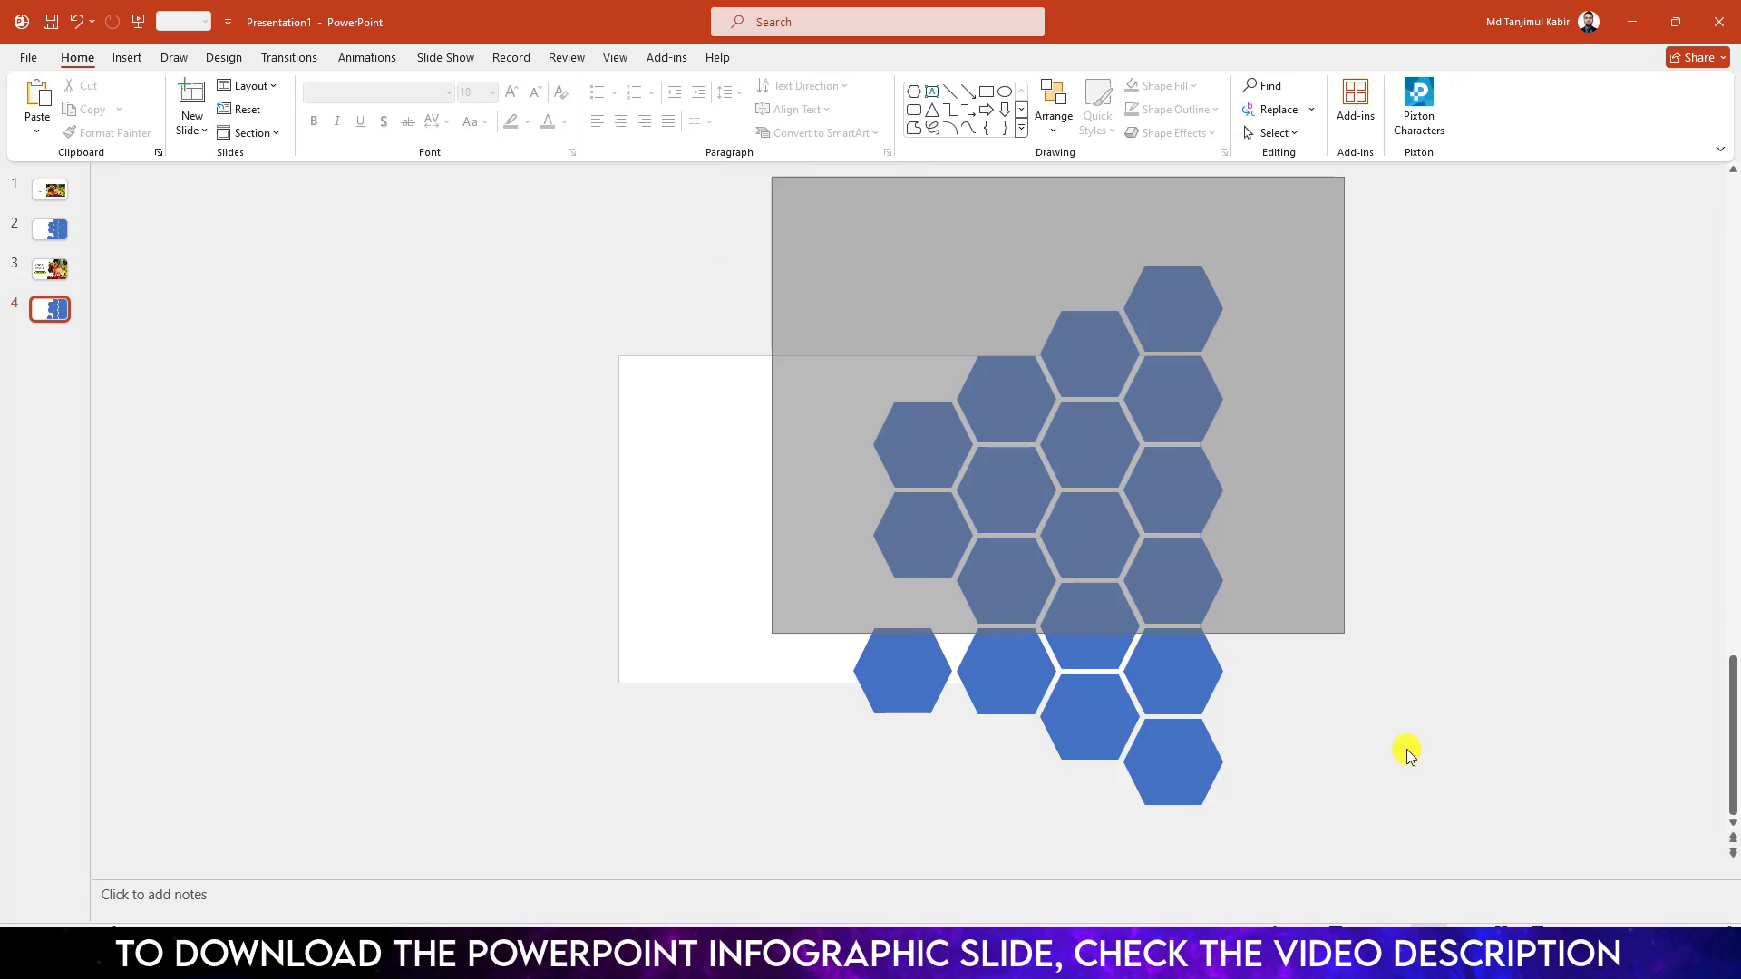
click(803, 57)
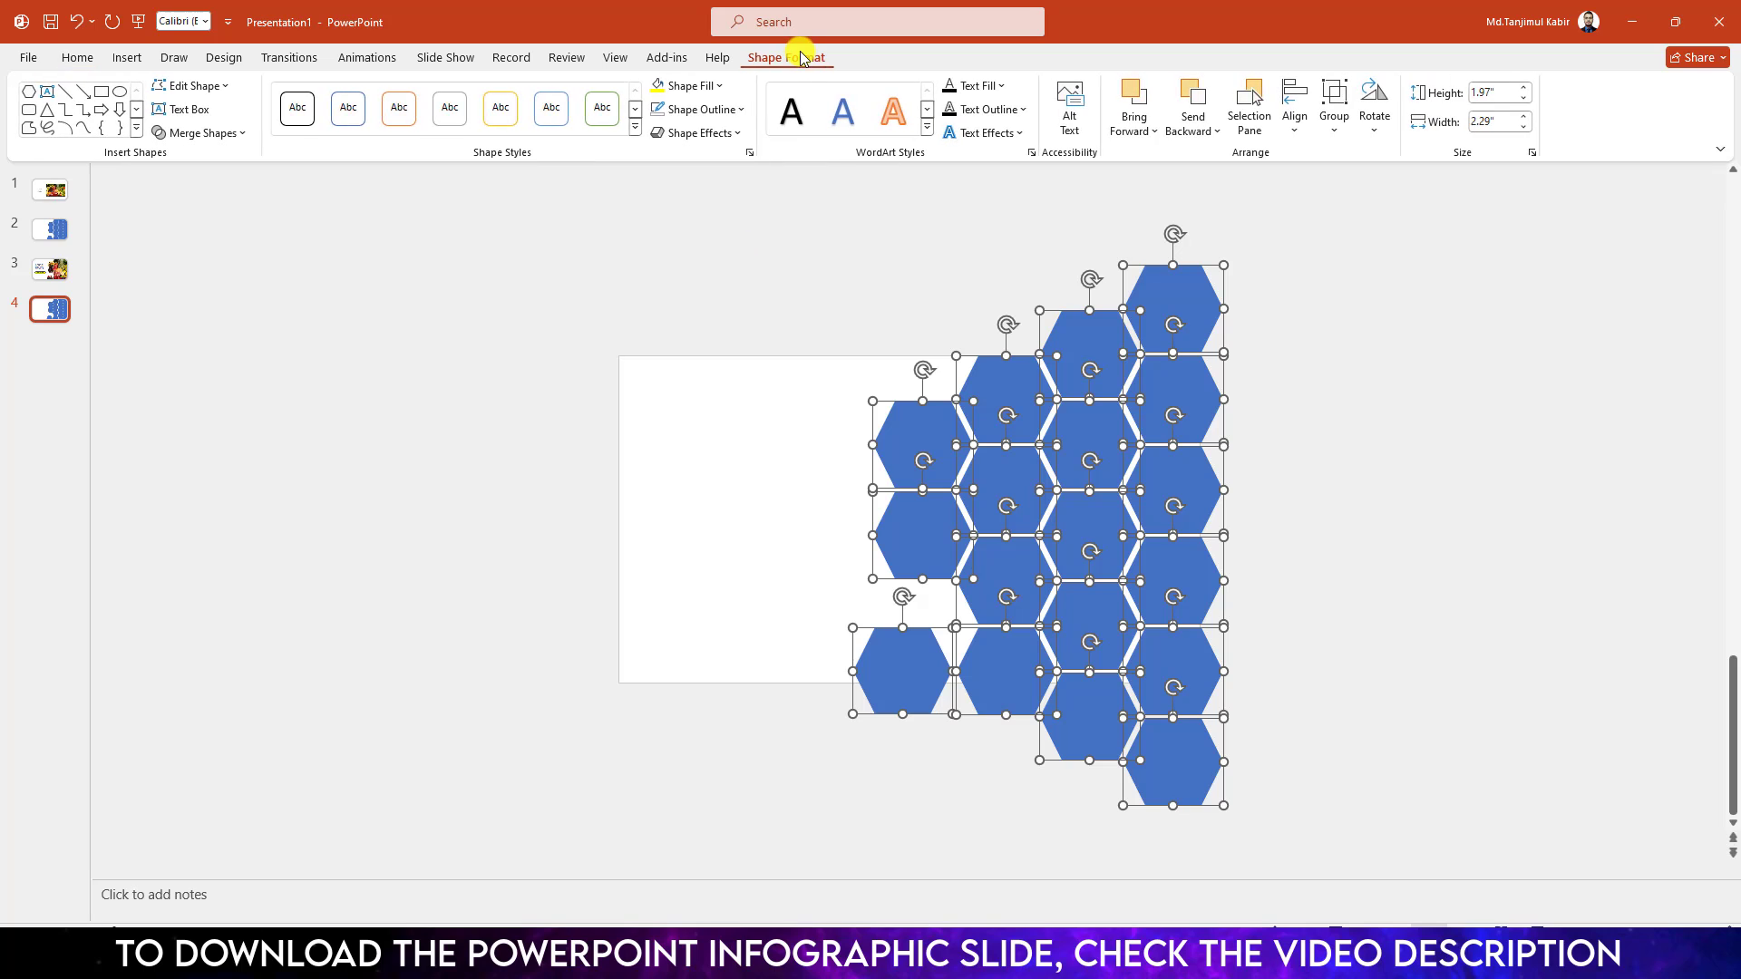
click(202, 132)
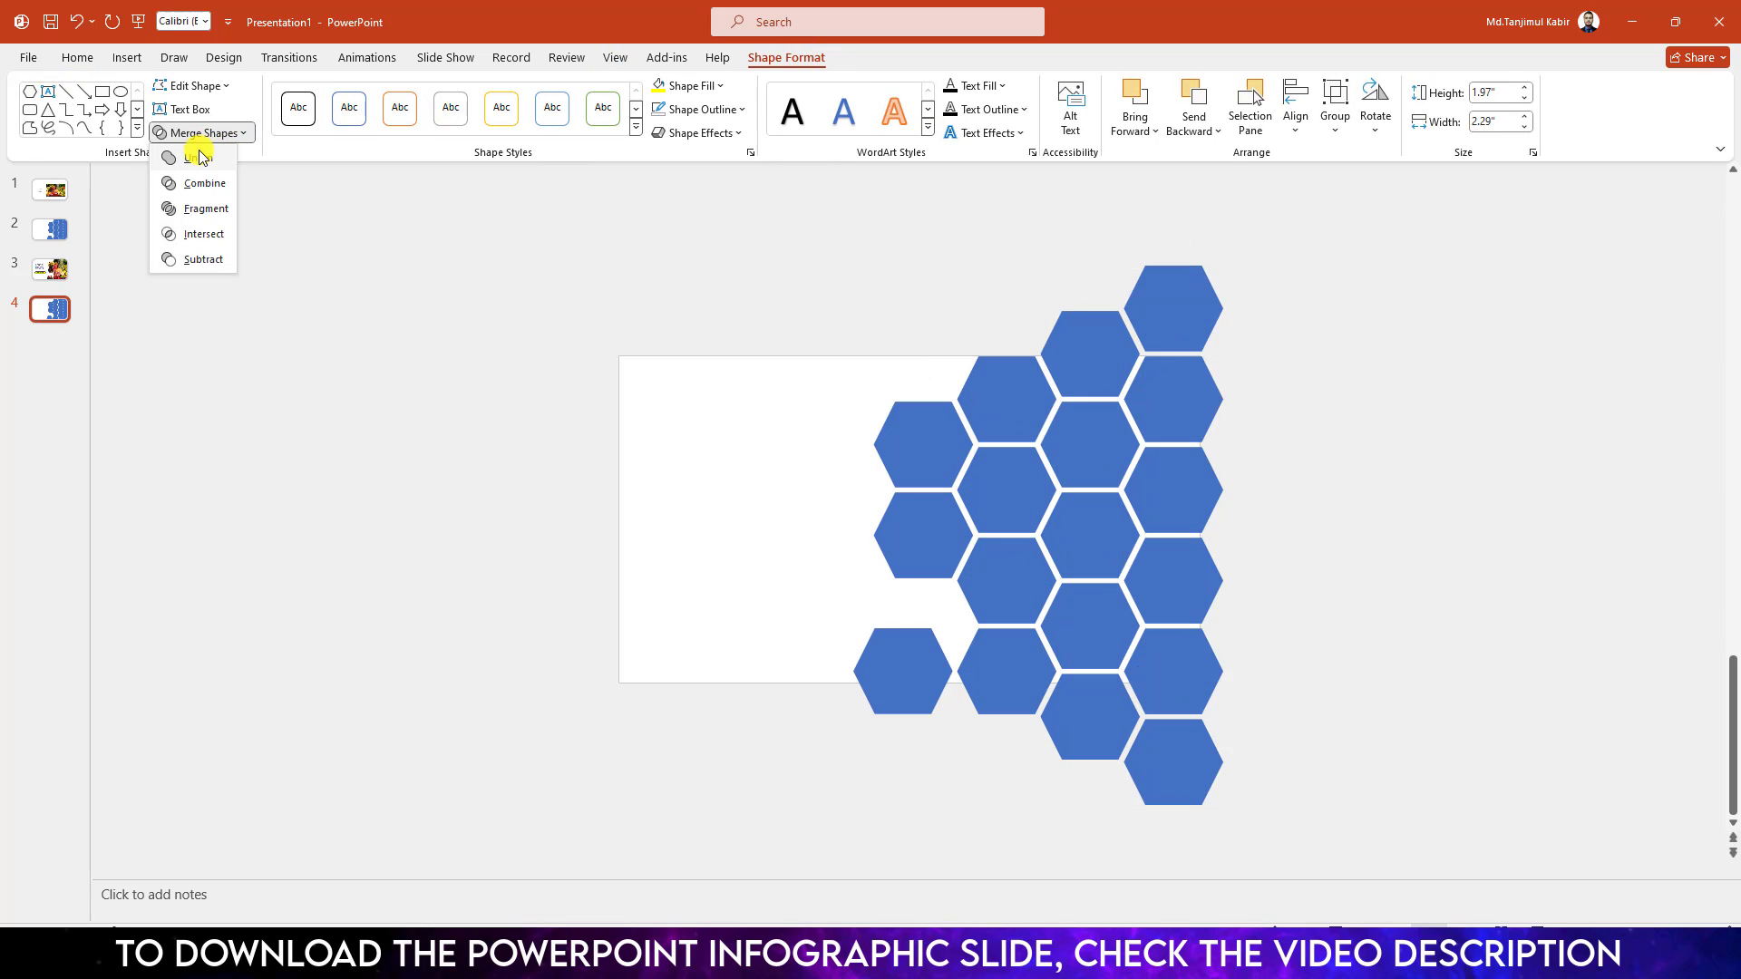
click(197, 158)
Insert the fruit photo from the Downloads folder onto the slide
click(126, 58)
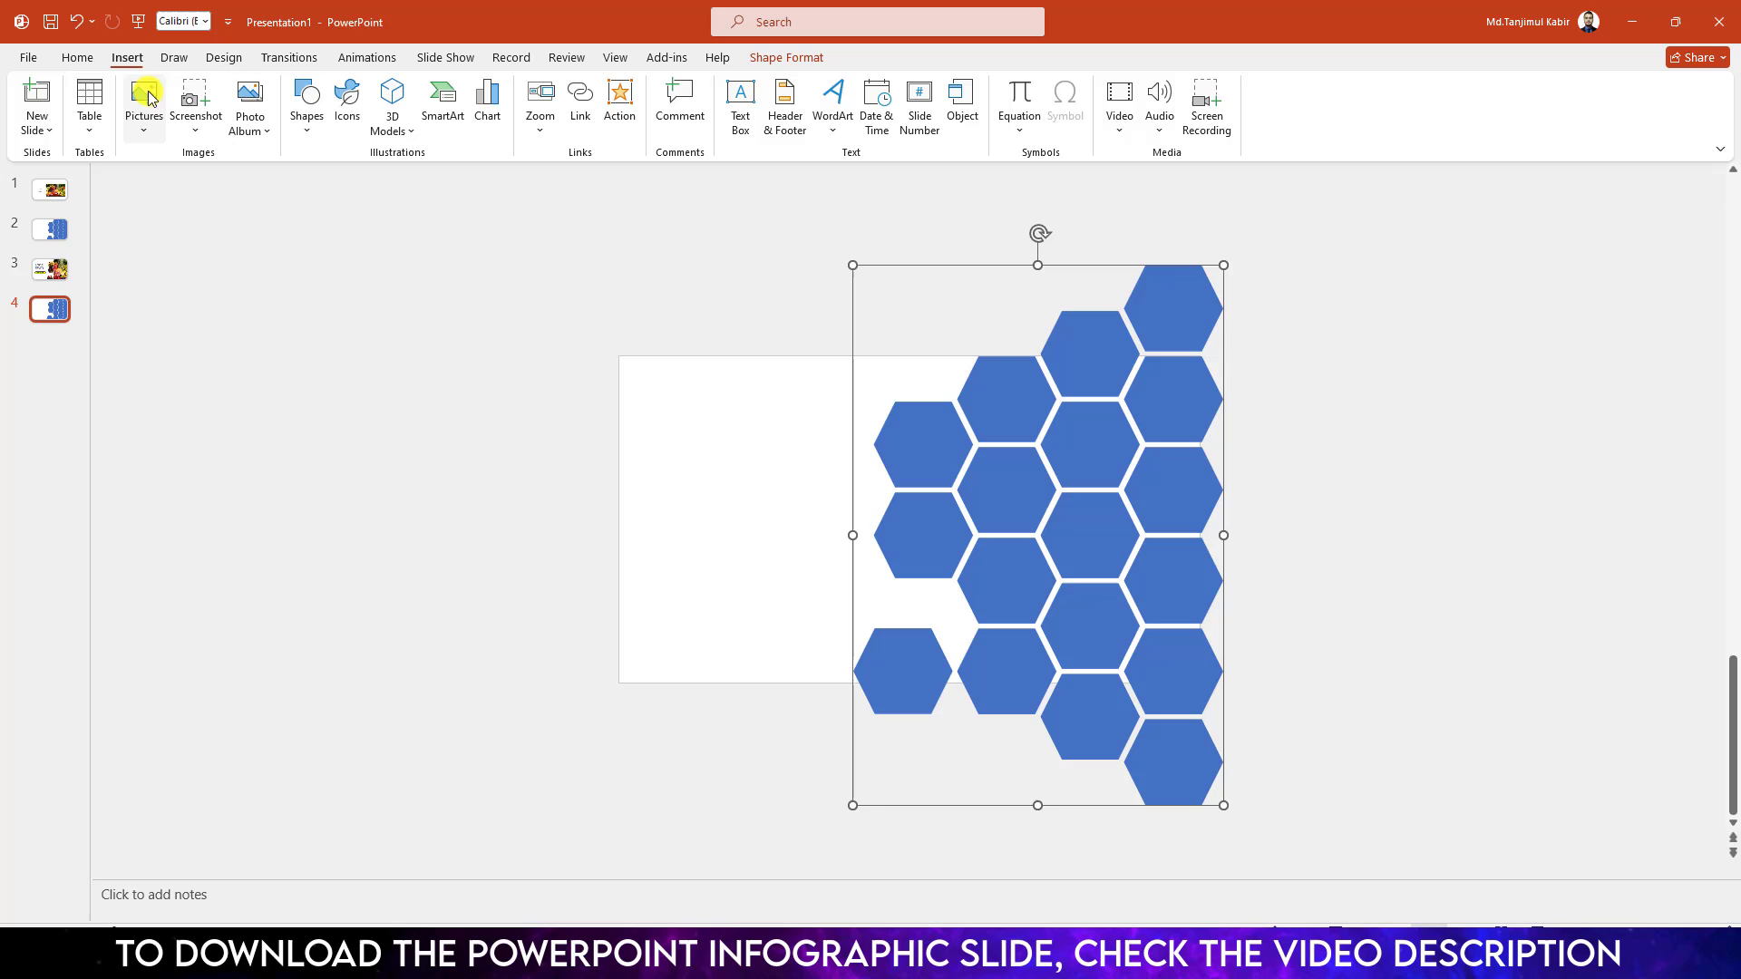
click(144, 109)
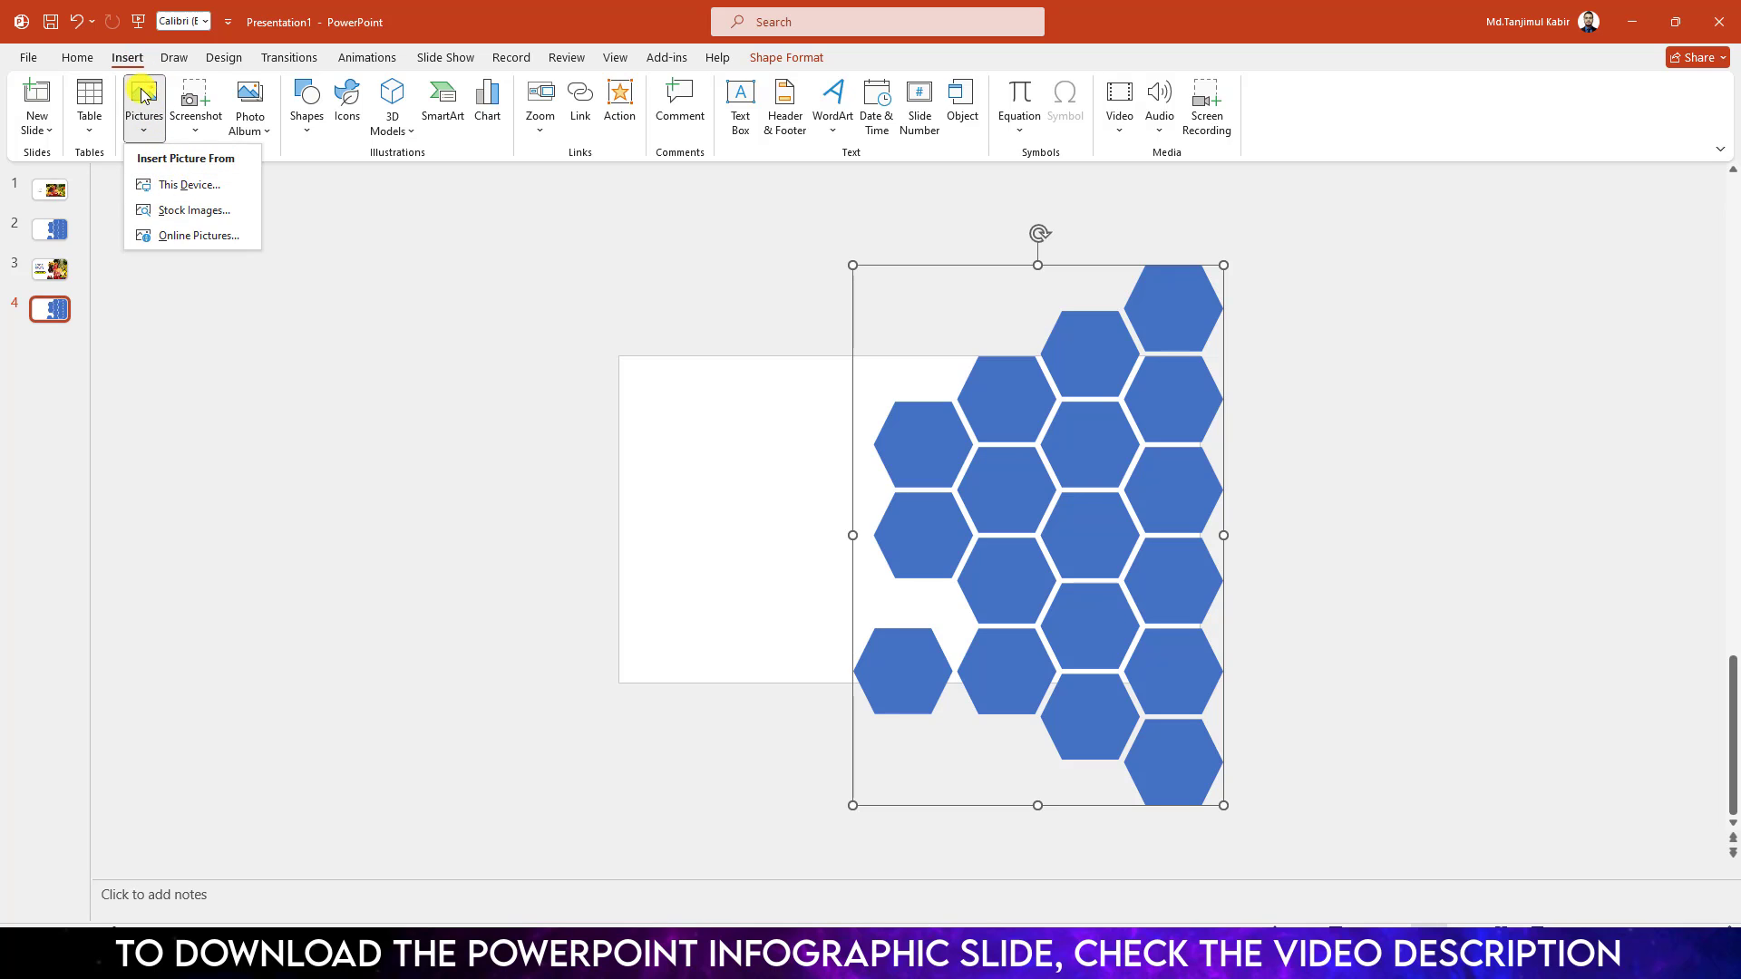
click(169, 188)
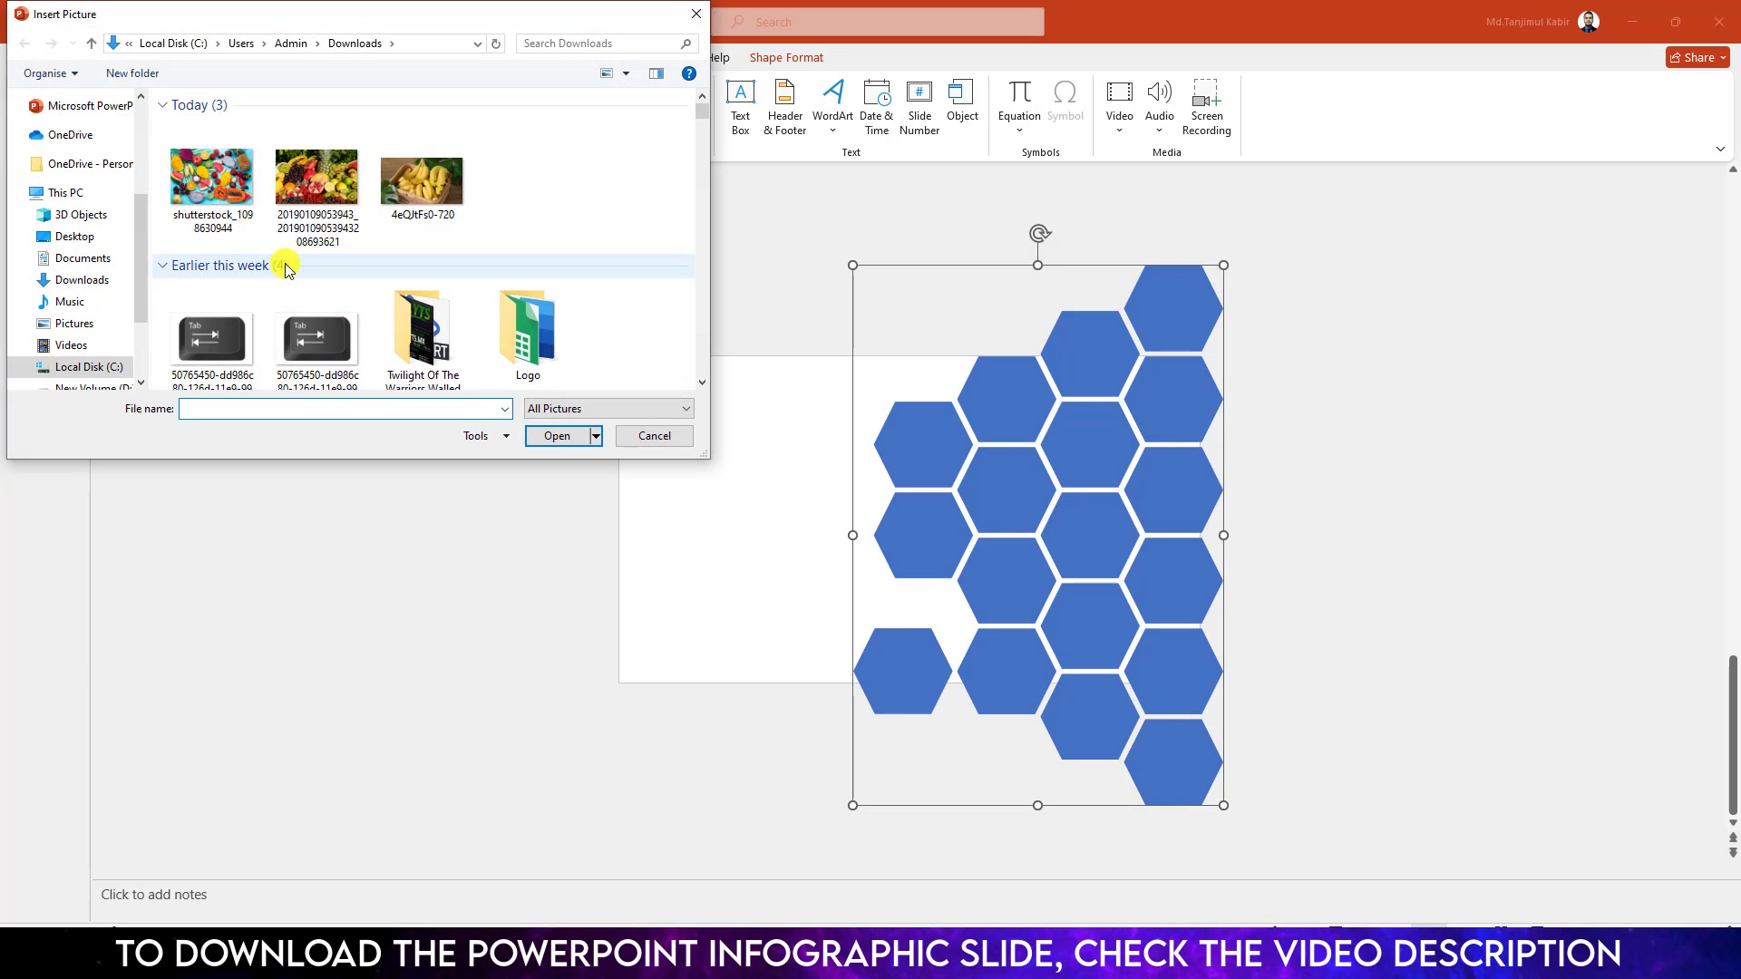
click(311, 159)
click(537, 435)
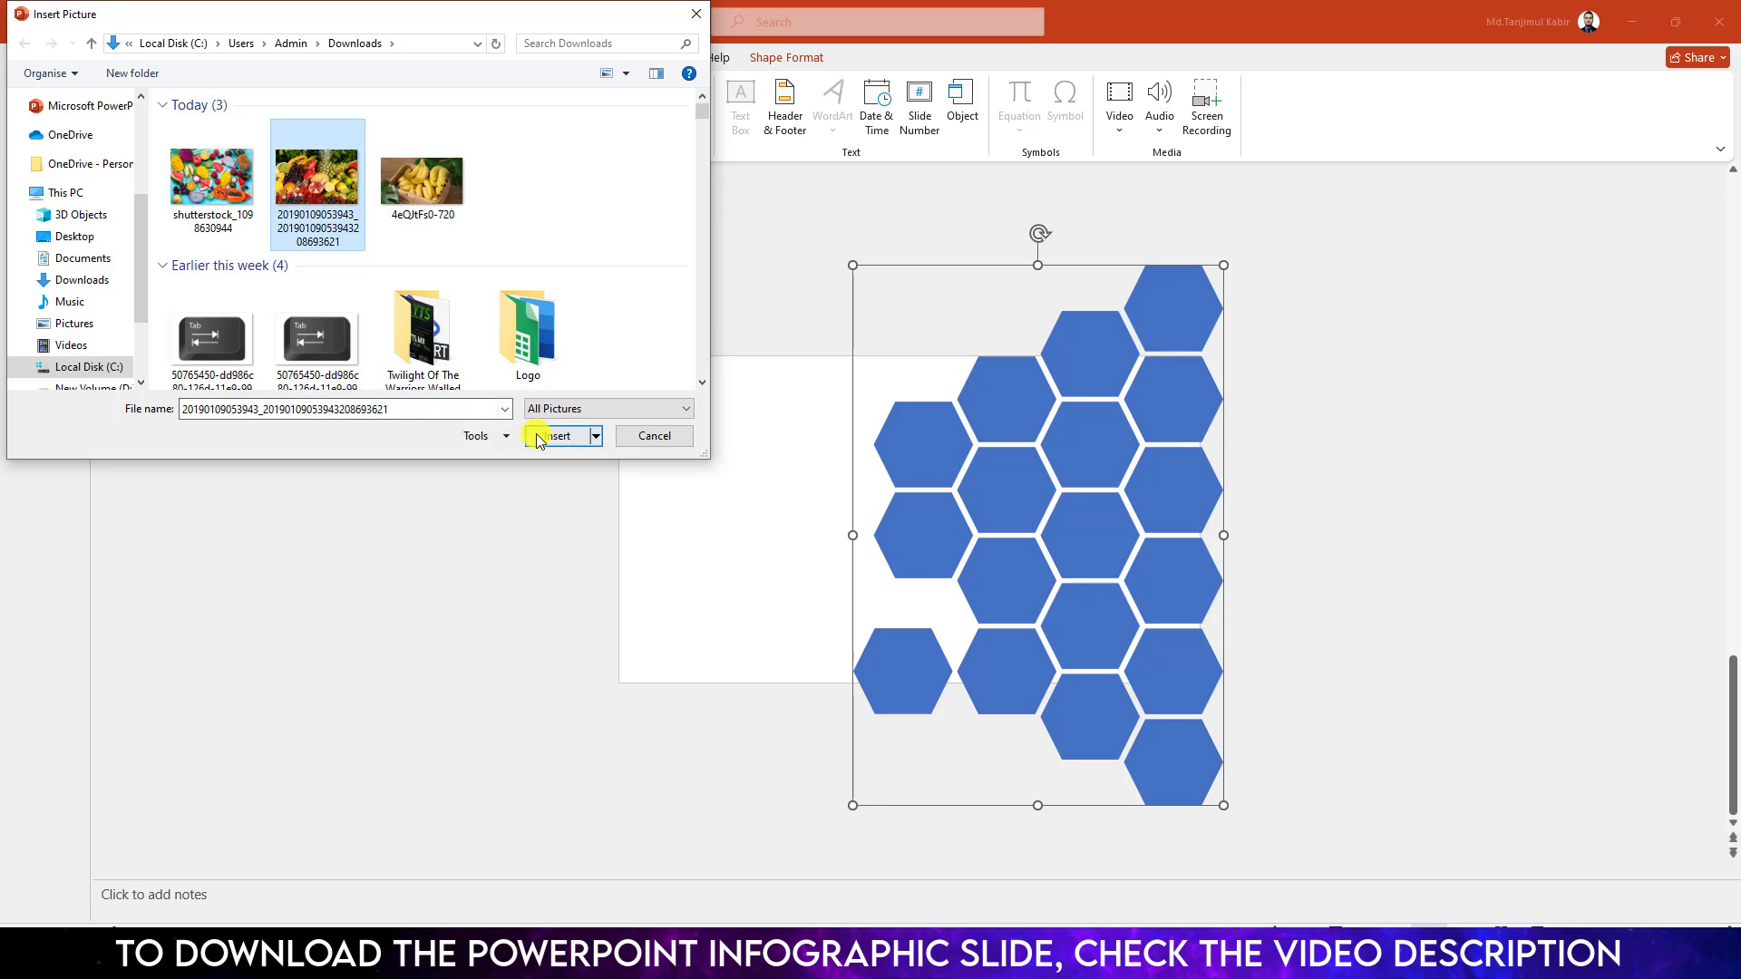
key(alt+h)
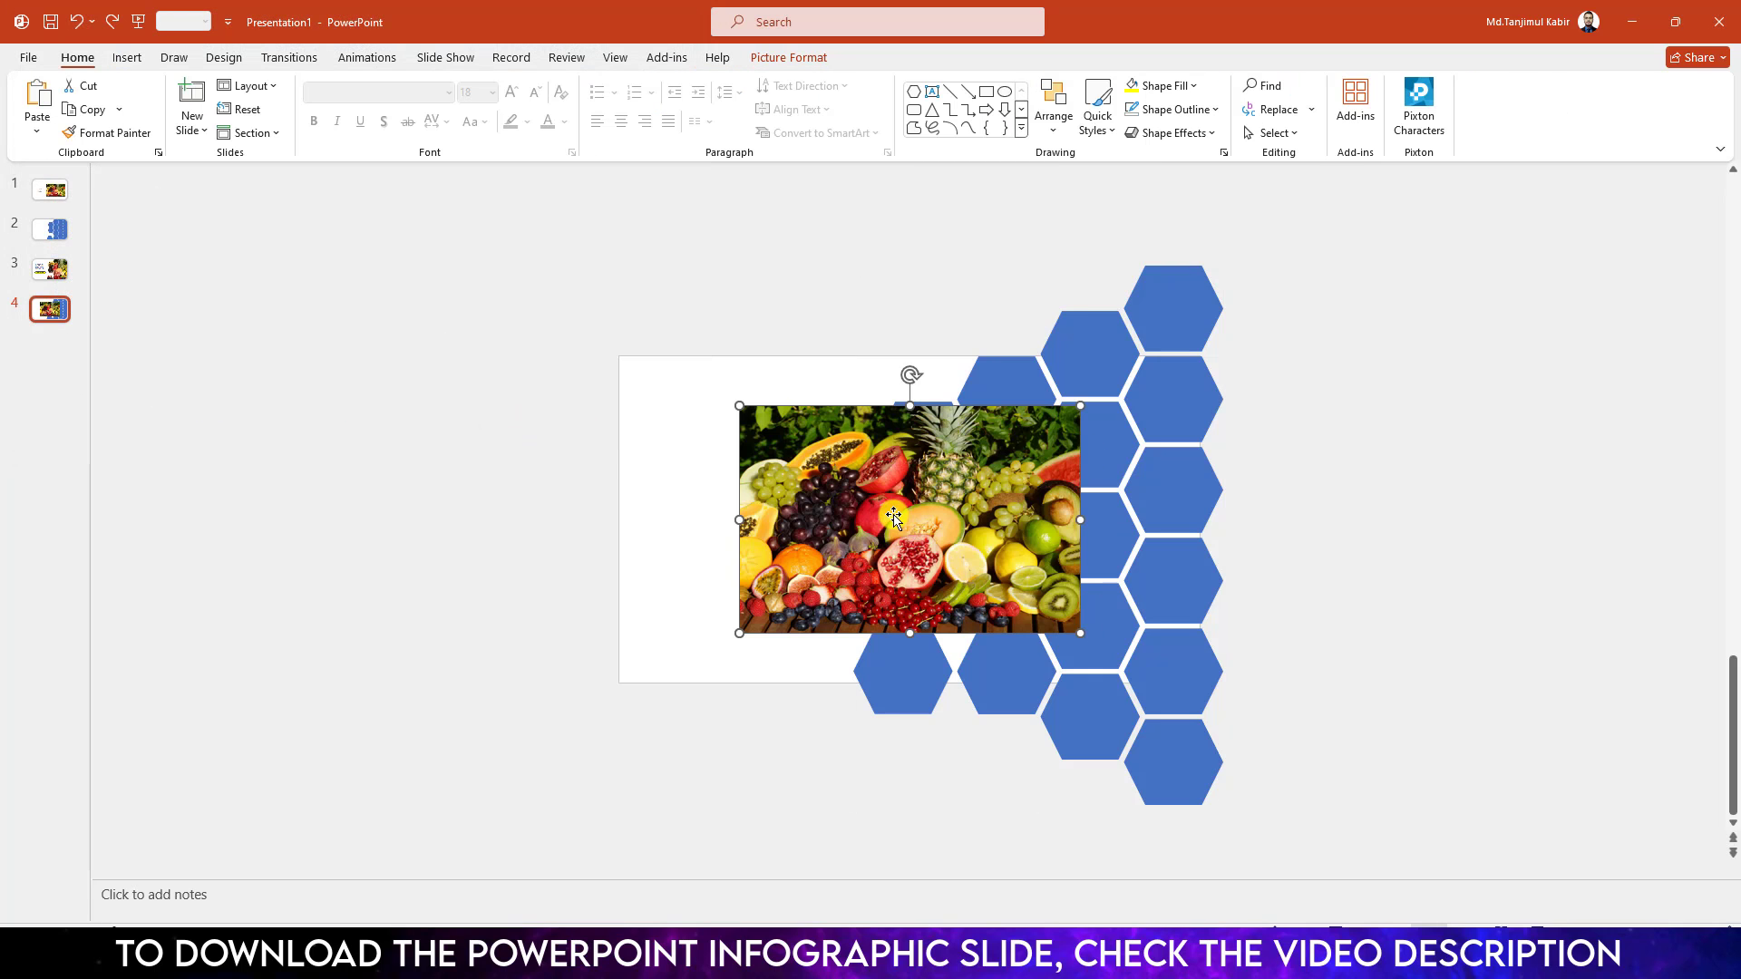
Crop the fruit photo to a 16:9 aspect ratio
click(783, 58)
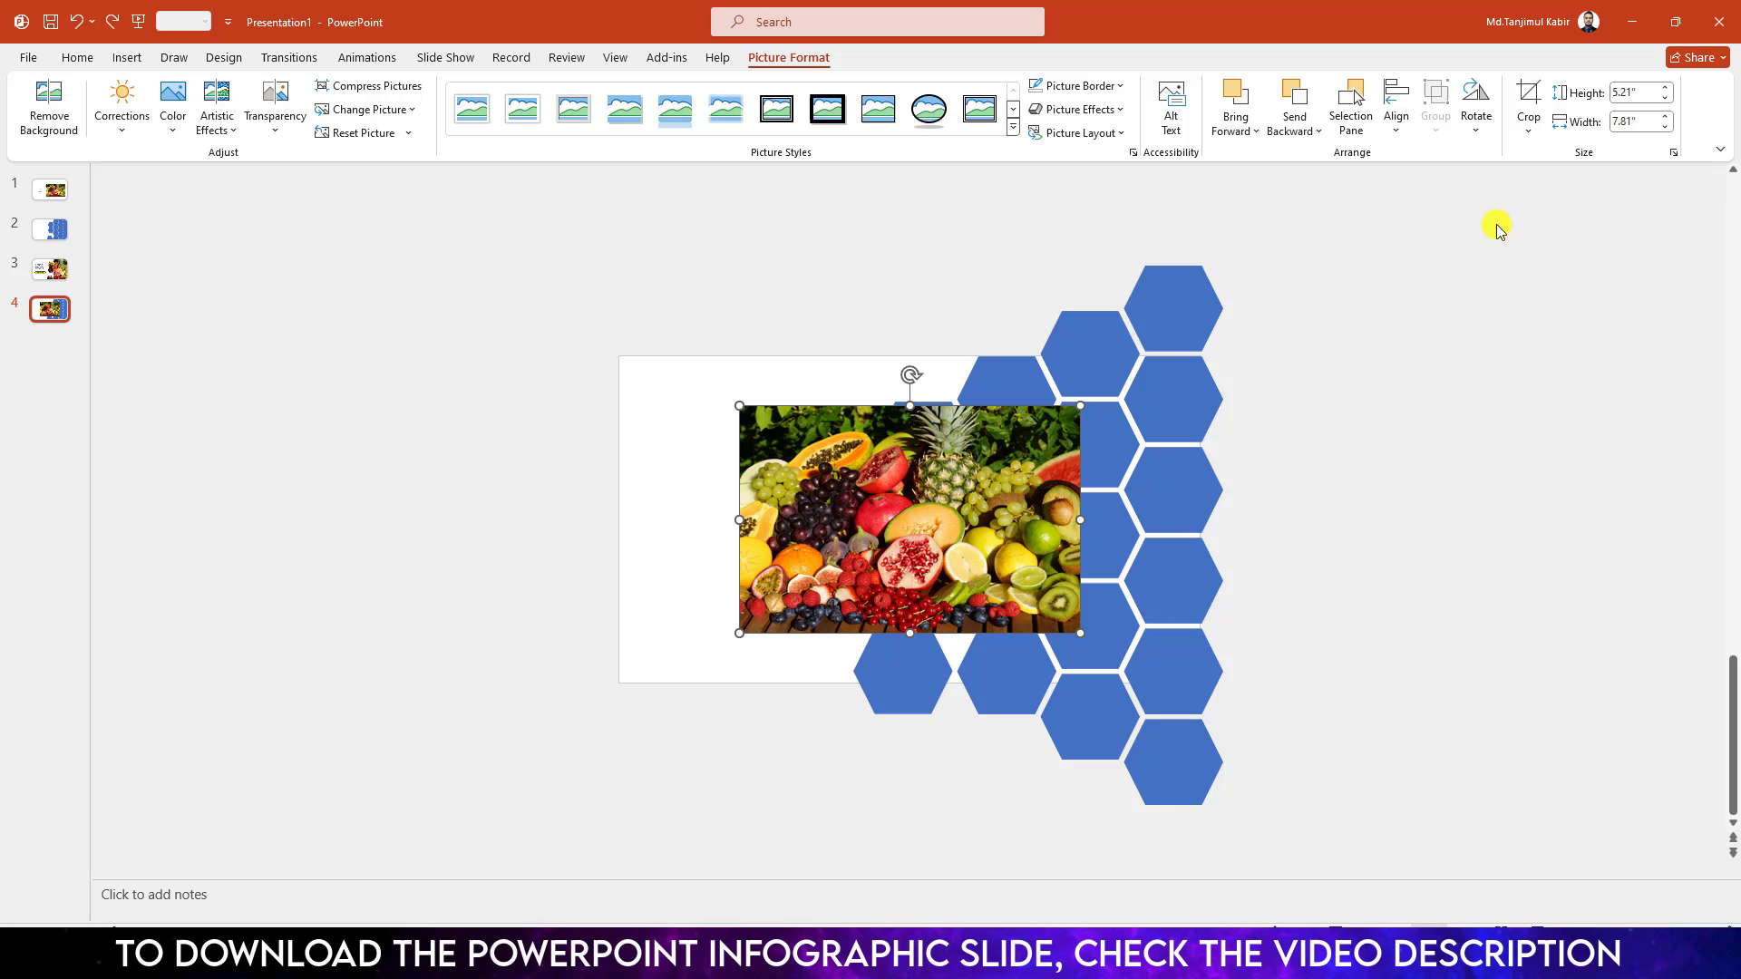
click(1528, 131)
mouse_move(1575, 209)
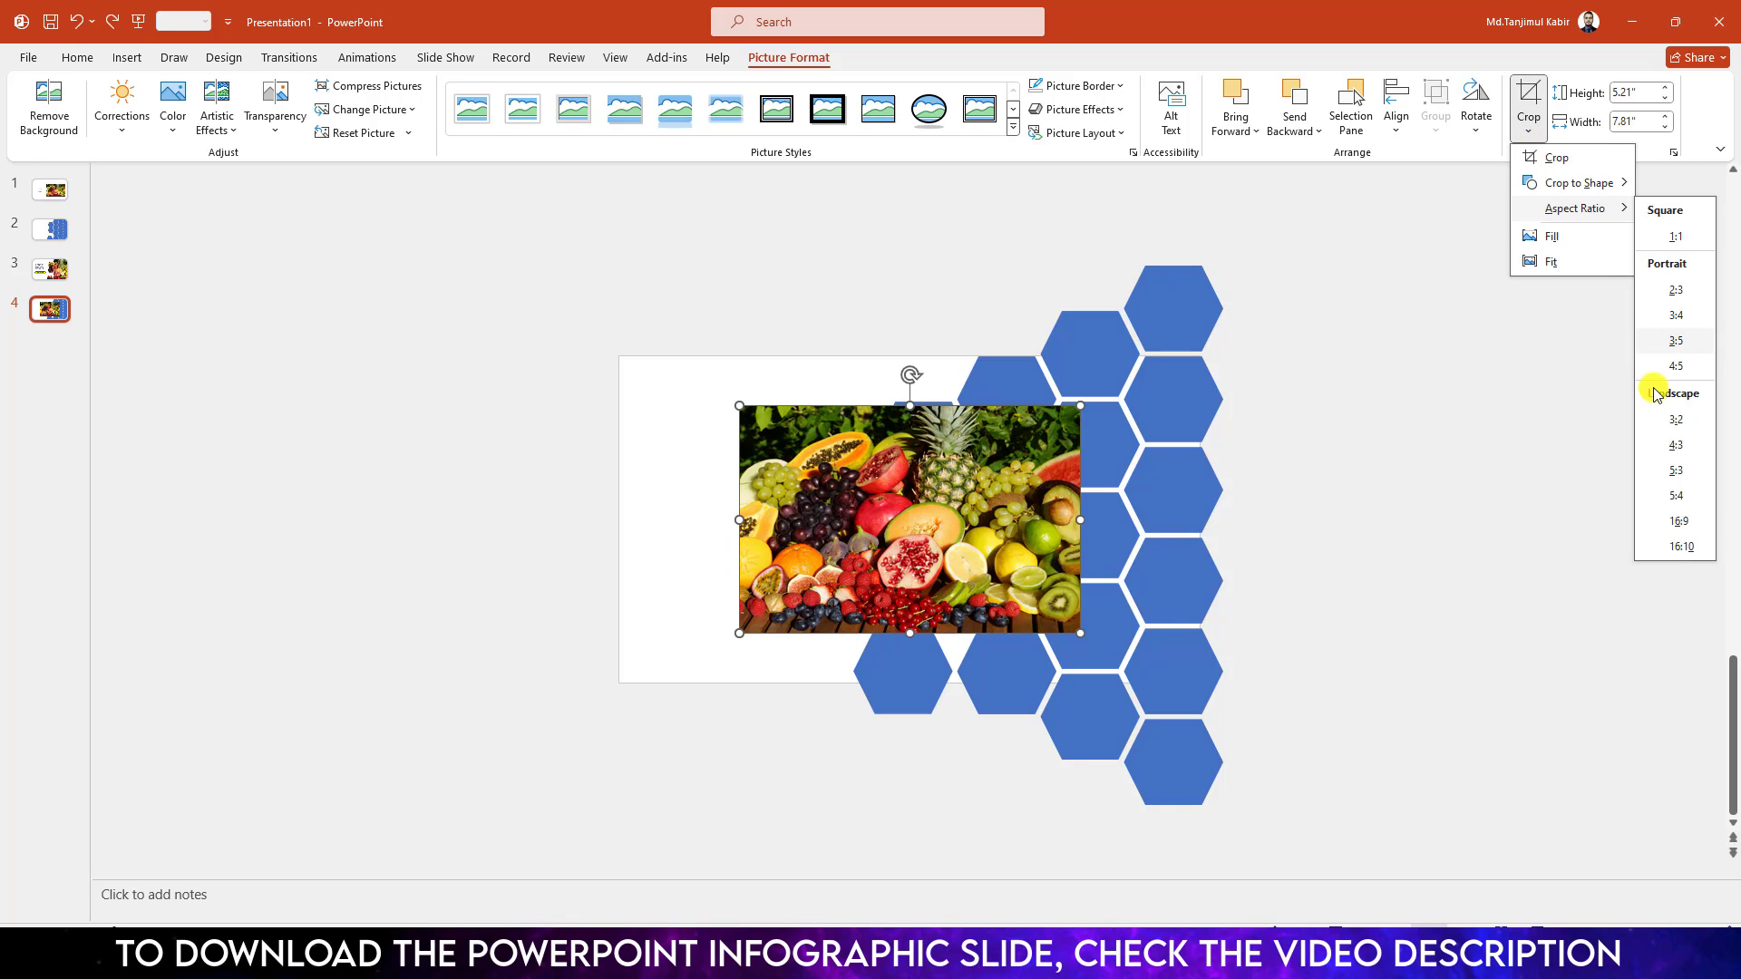
click(1678, 522)
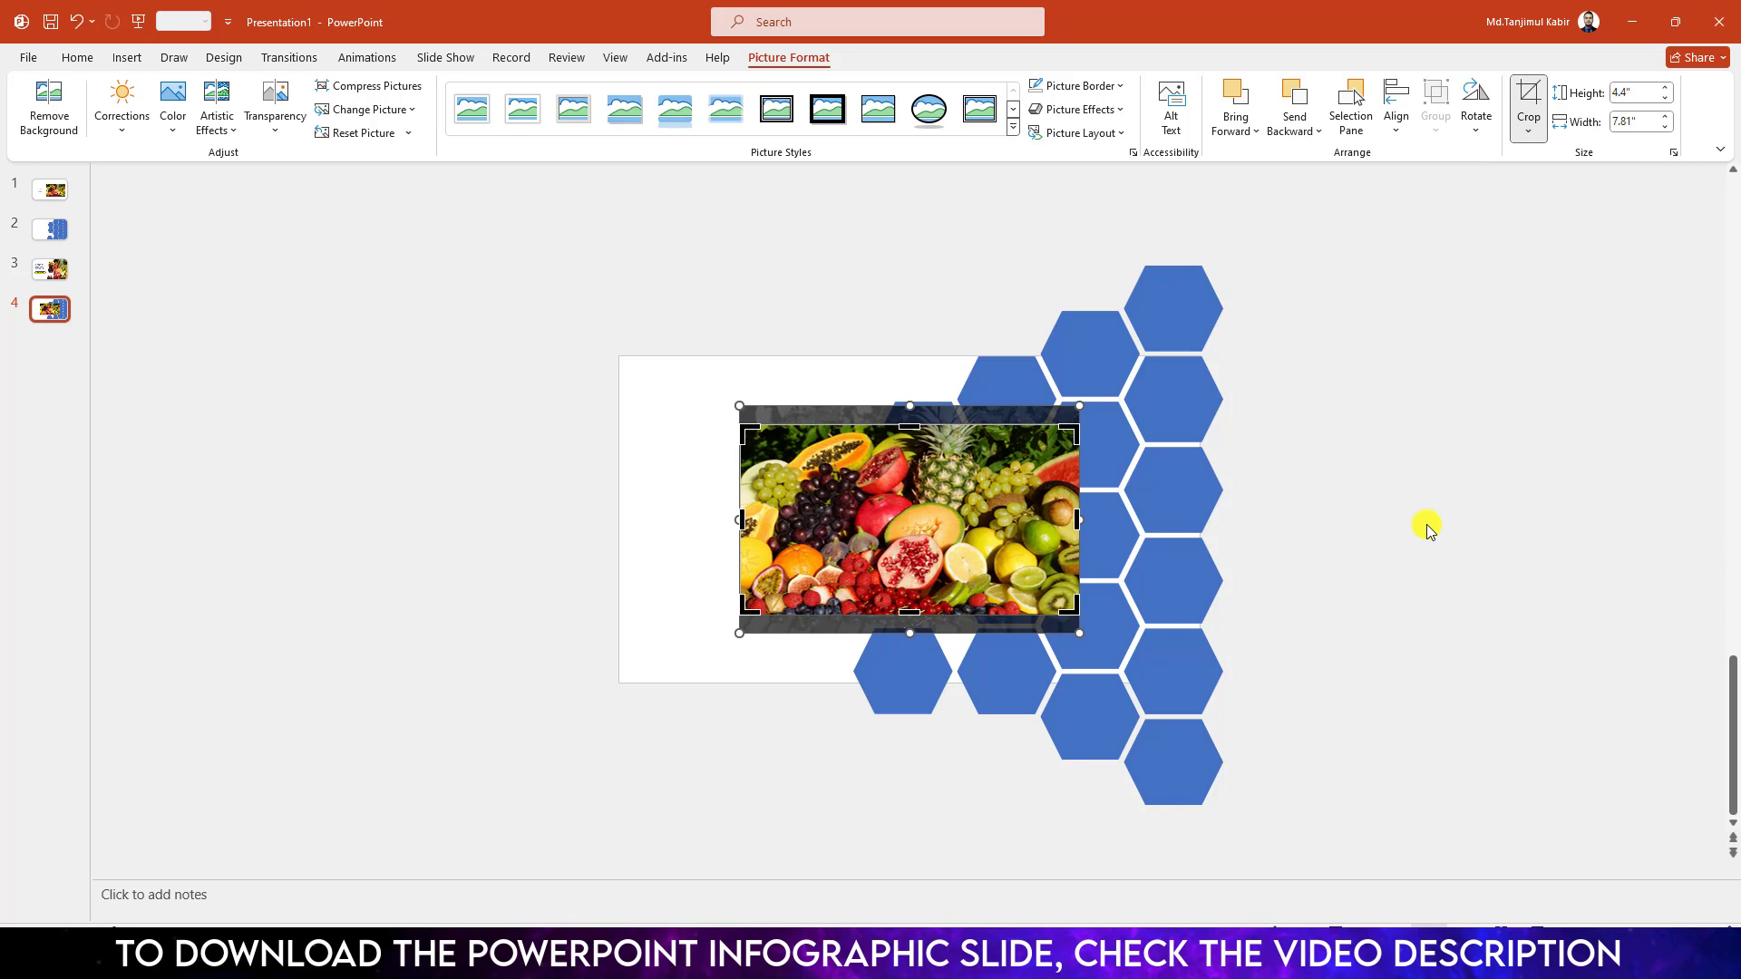
click(1428, 528)
Enlarge the photo to slide height and position it over the honeycomb
drag(1010, 548, 997, 478)
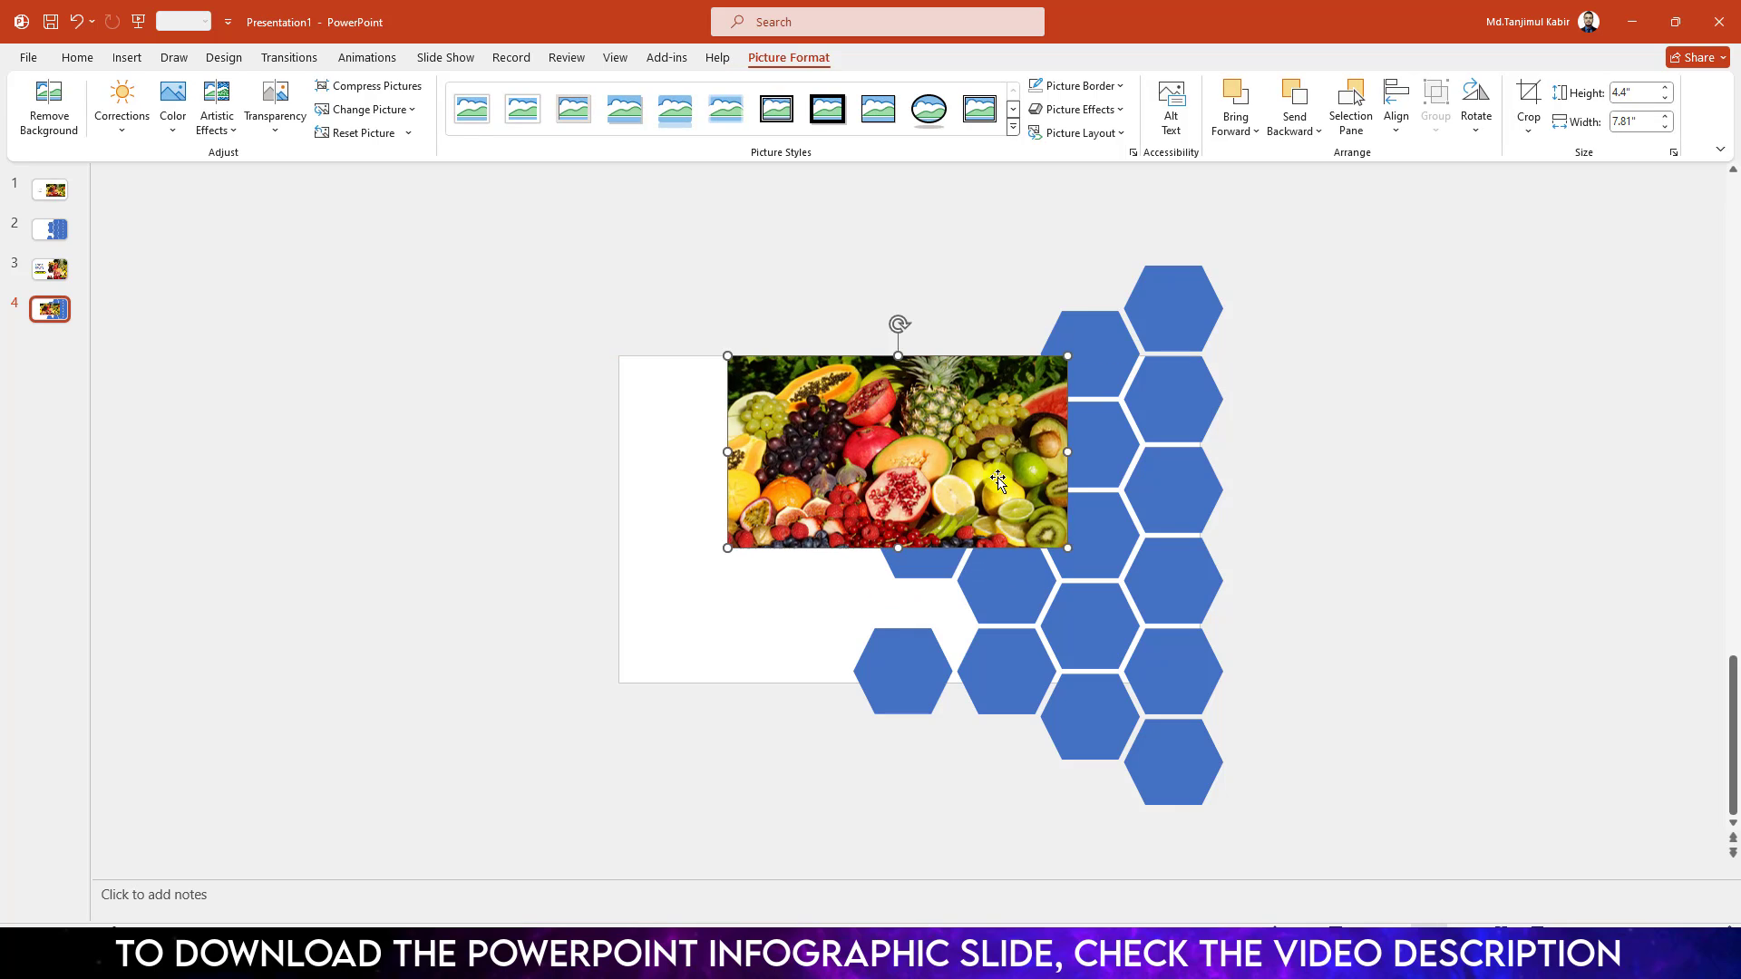
drag(1070, 551, 1232, 641)
drag(833, 480, 728, 479)
drag(1128, 634, 1199, 675)
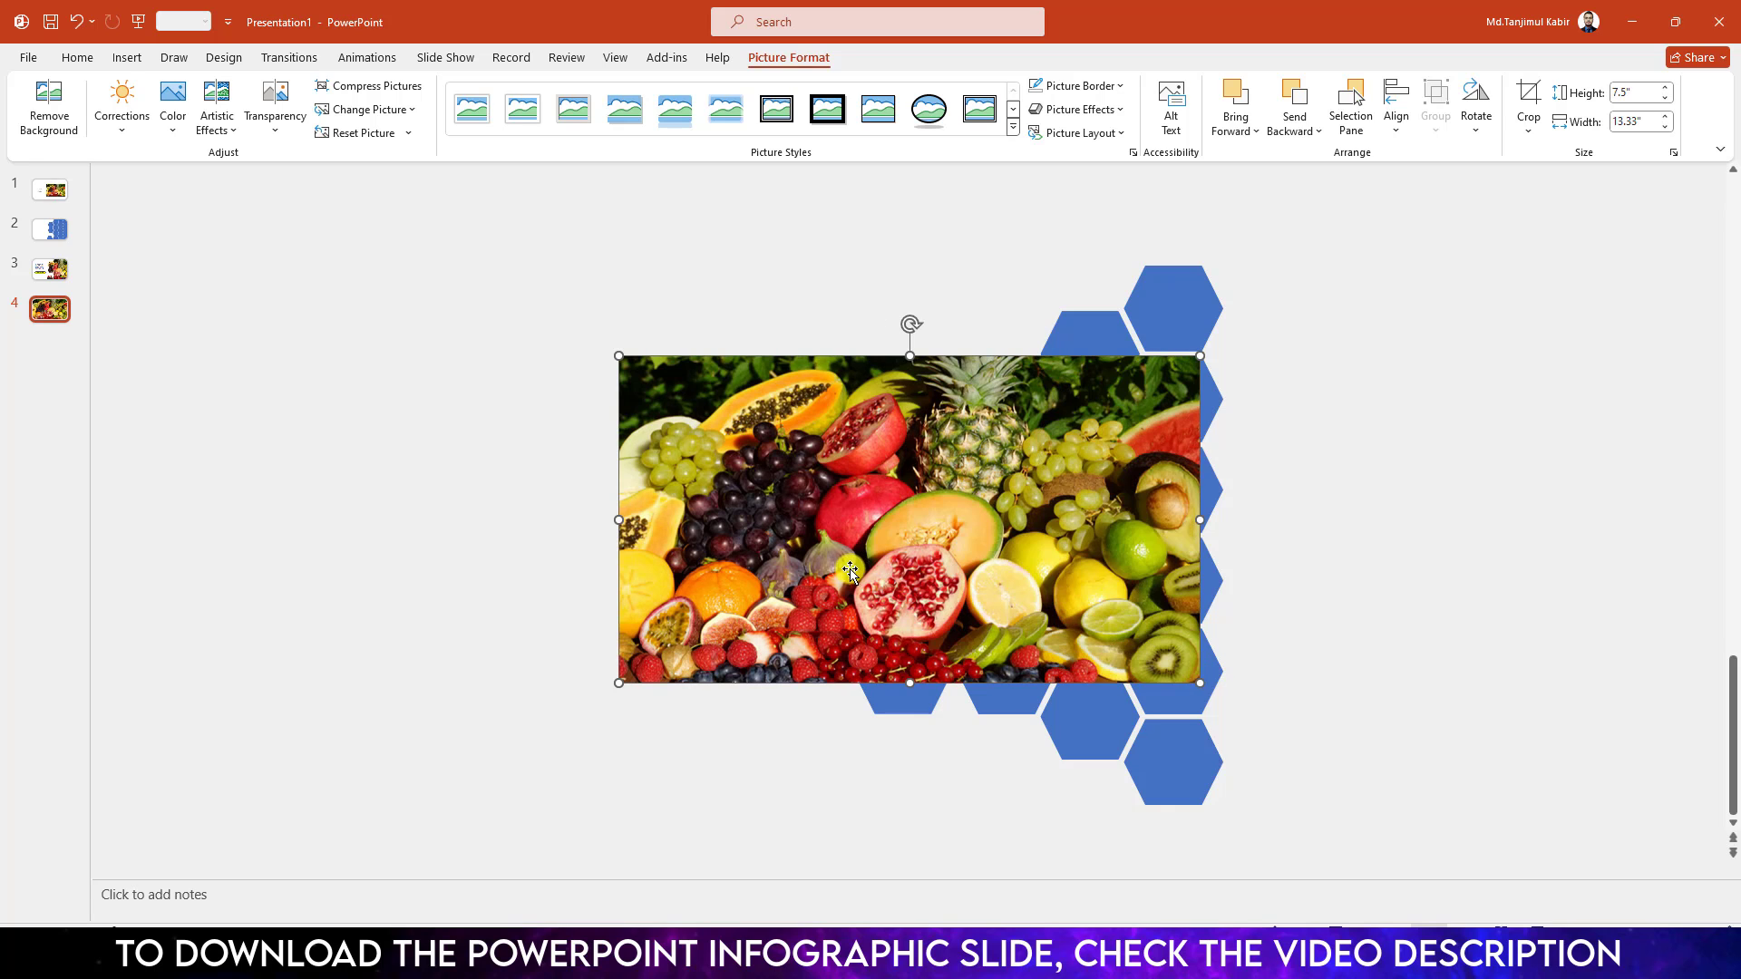
drag(843, 568, 1011, 567)
Send the photo behind the honeycomb and clip it into the shape with Merge Shapes > Intersect
right_click(1178, 572)
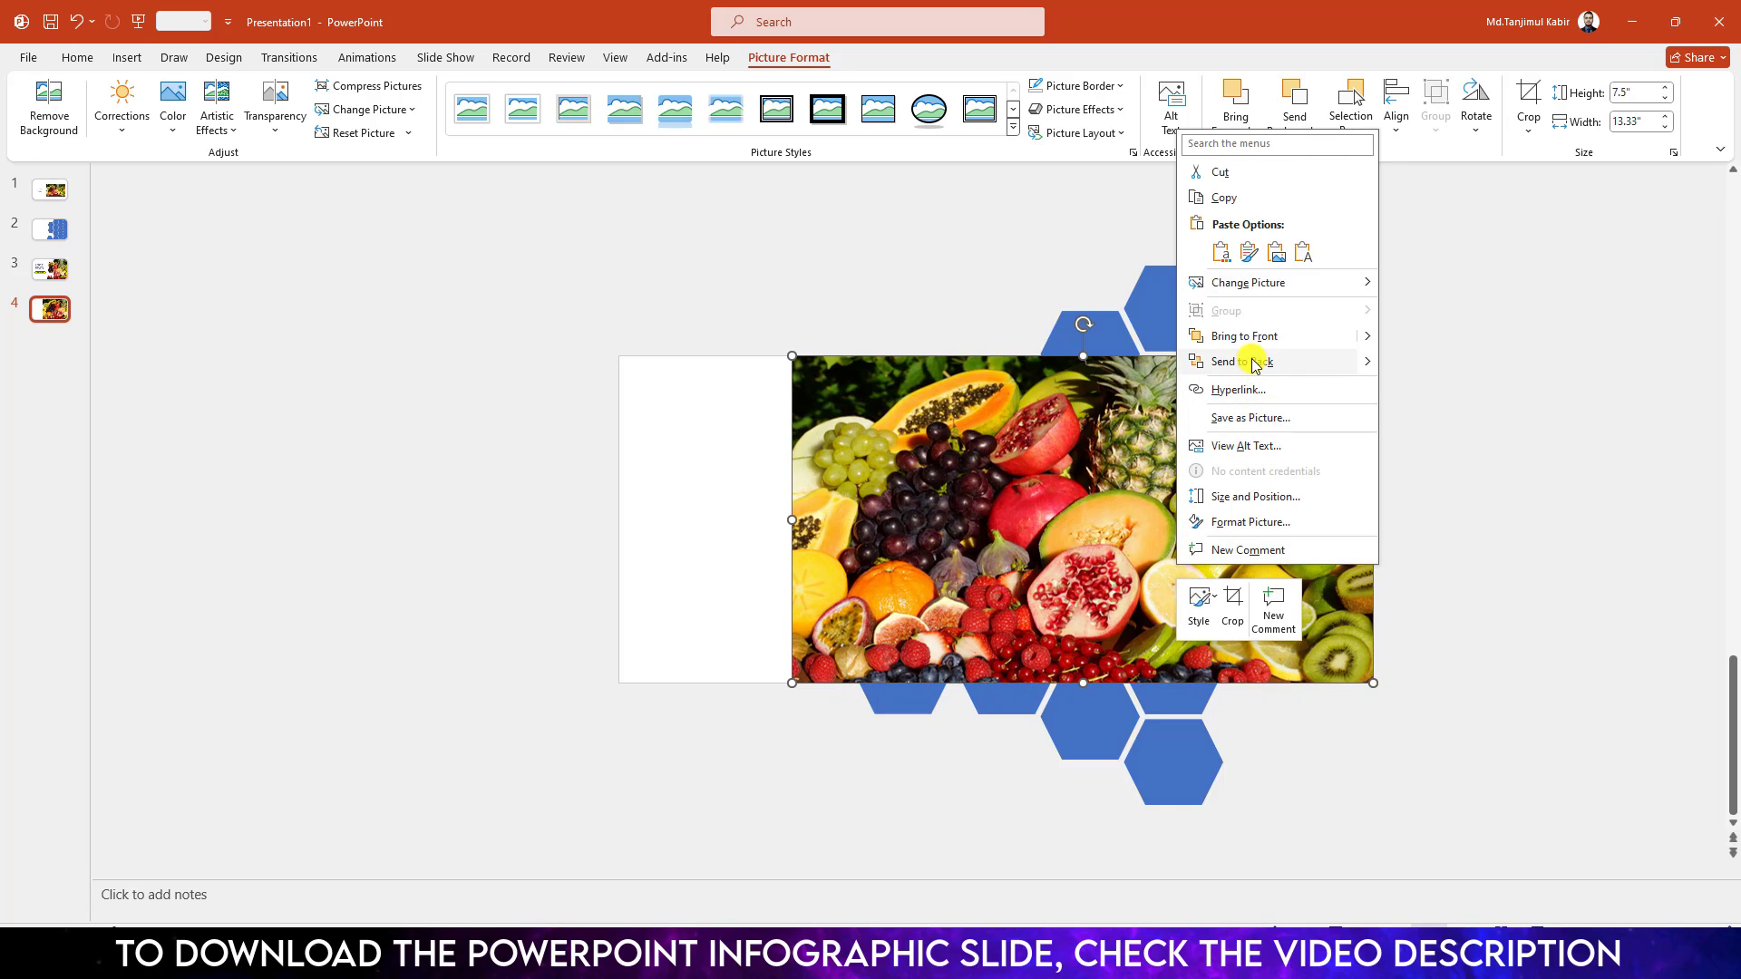
click(1262, 360)
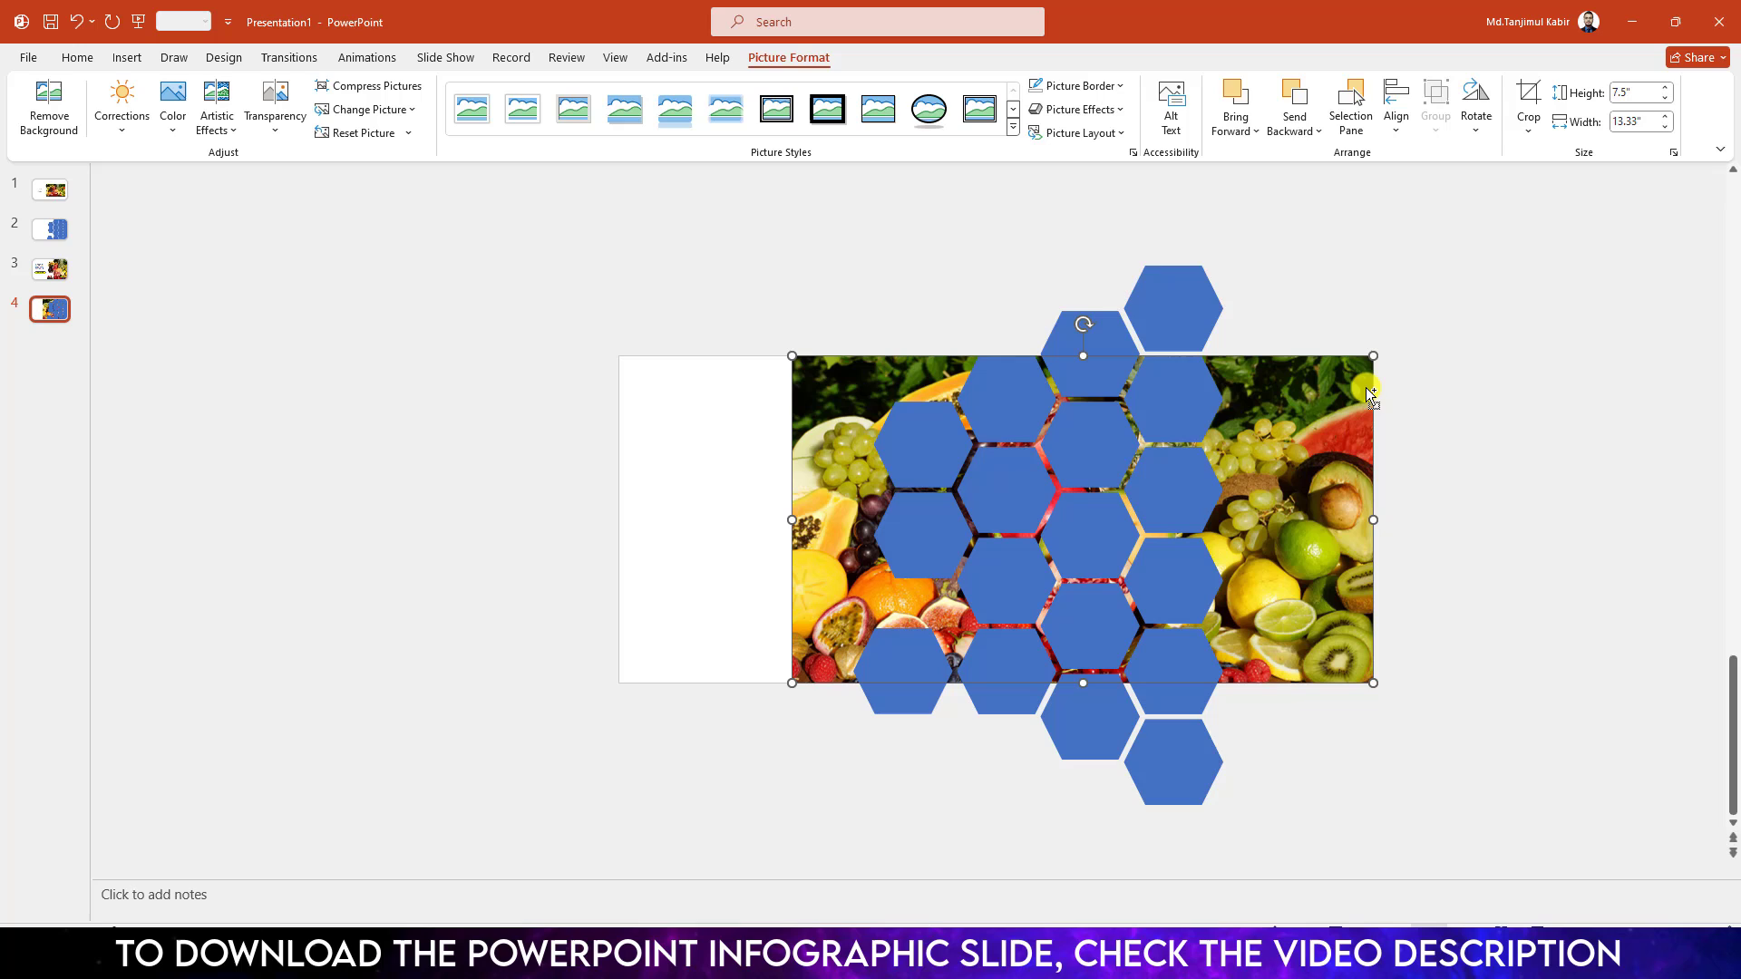
shift+click(1163, 298)
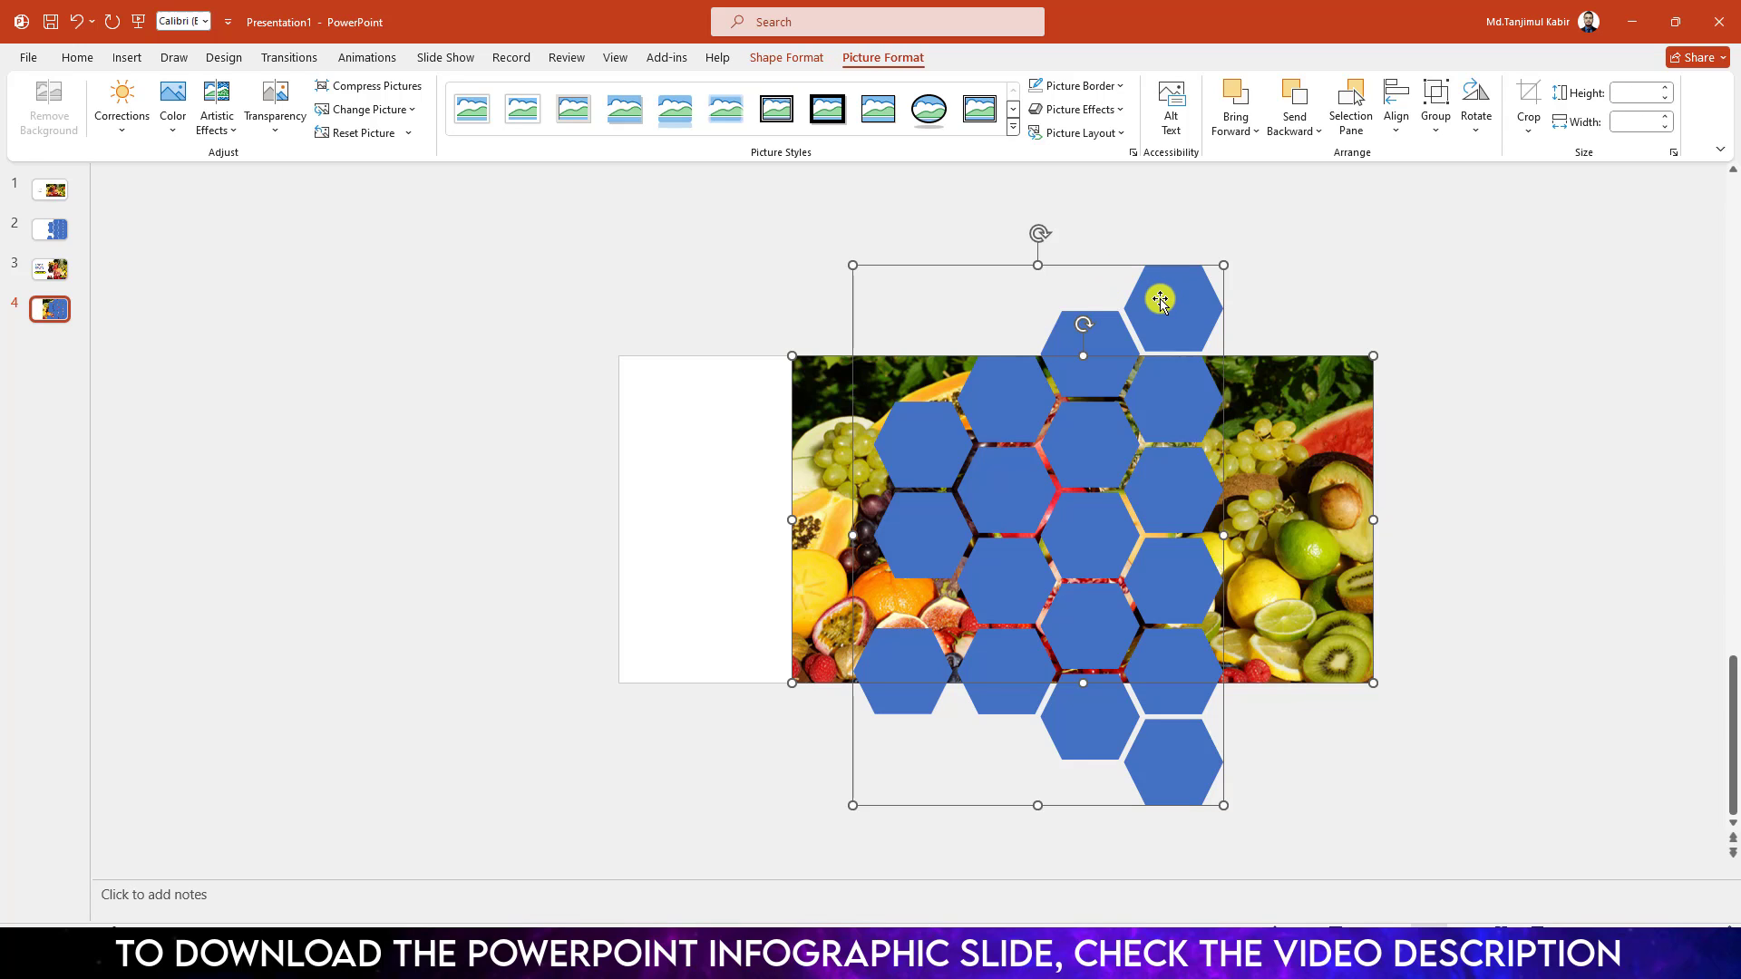
click(785, 58)
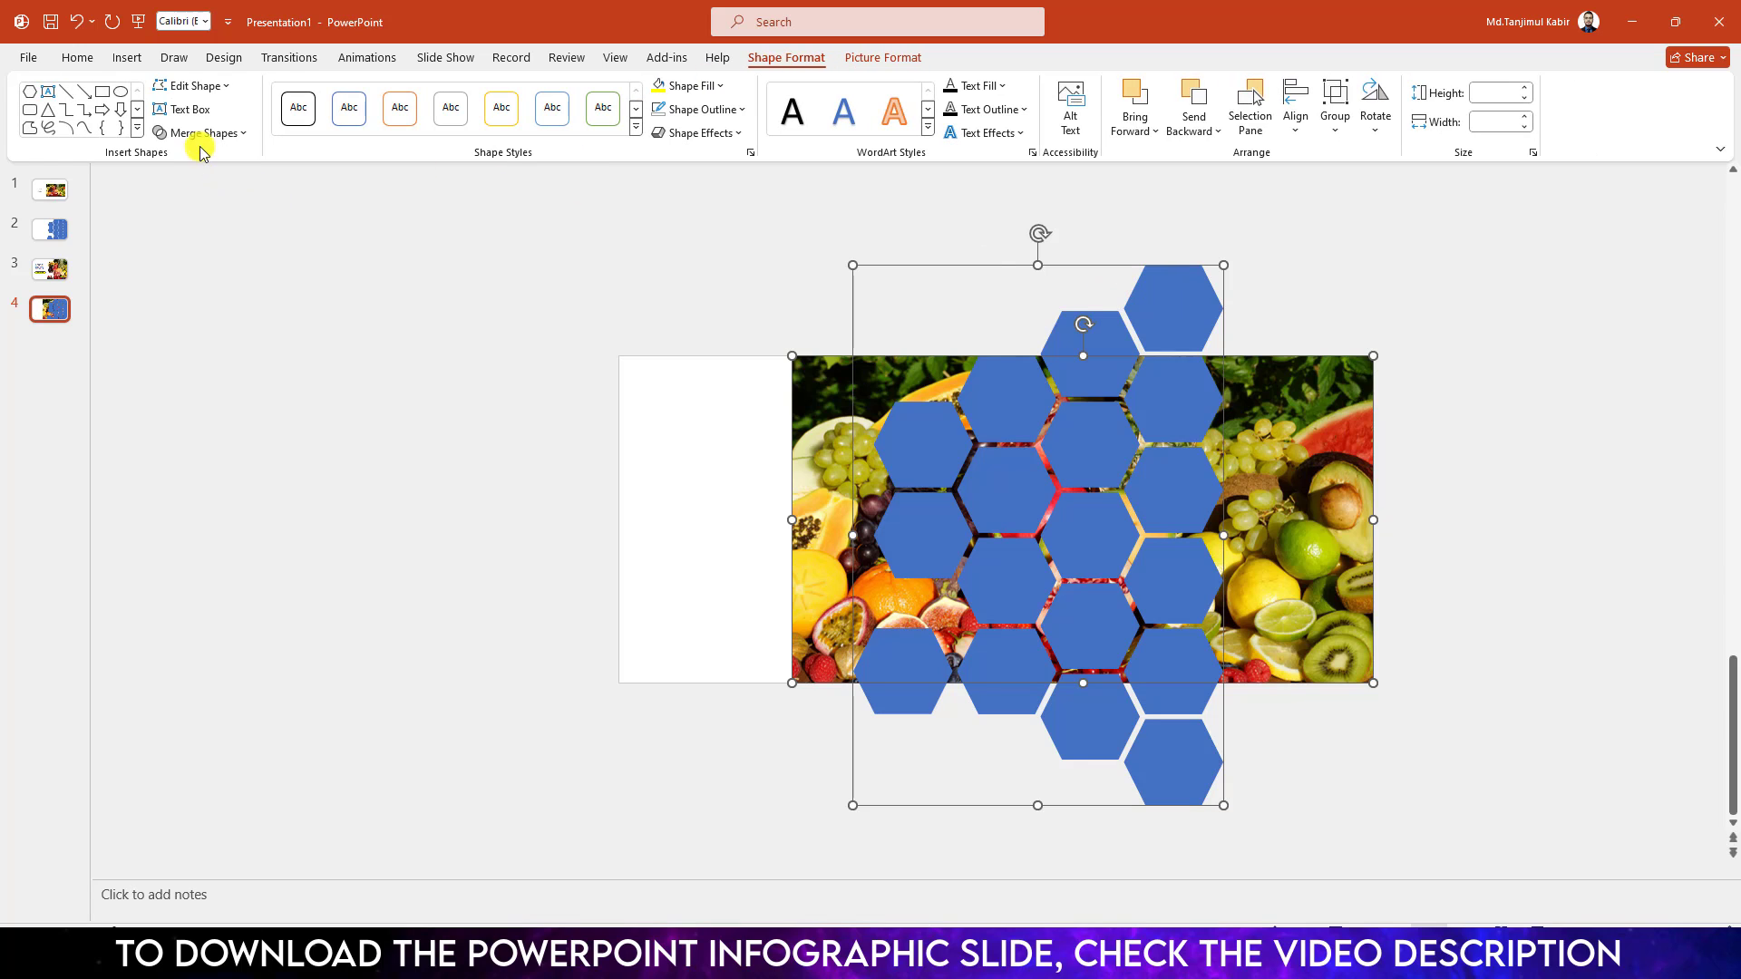
click(197, 131)
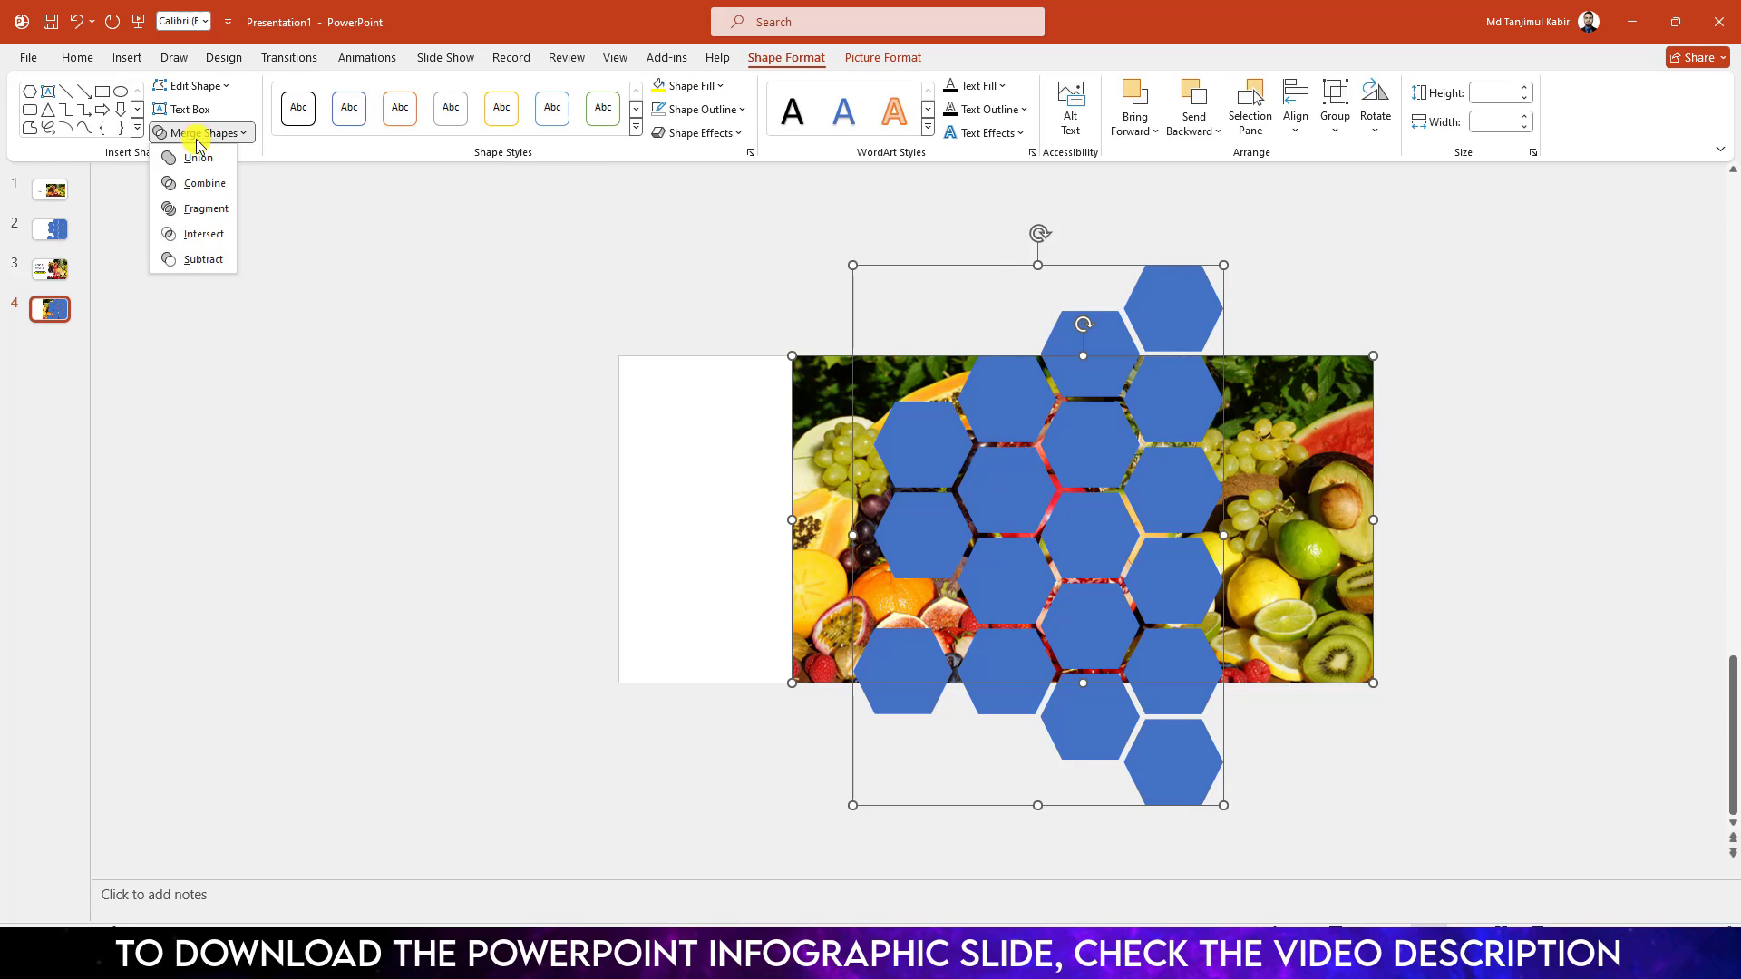
click(195, 237)
Give the clipped fruit photo an Inside: Center shadow effect
click(801, 57)
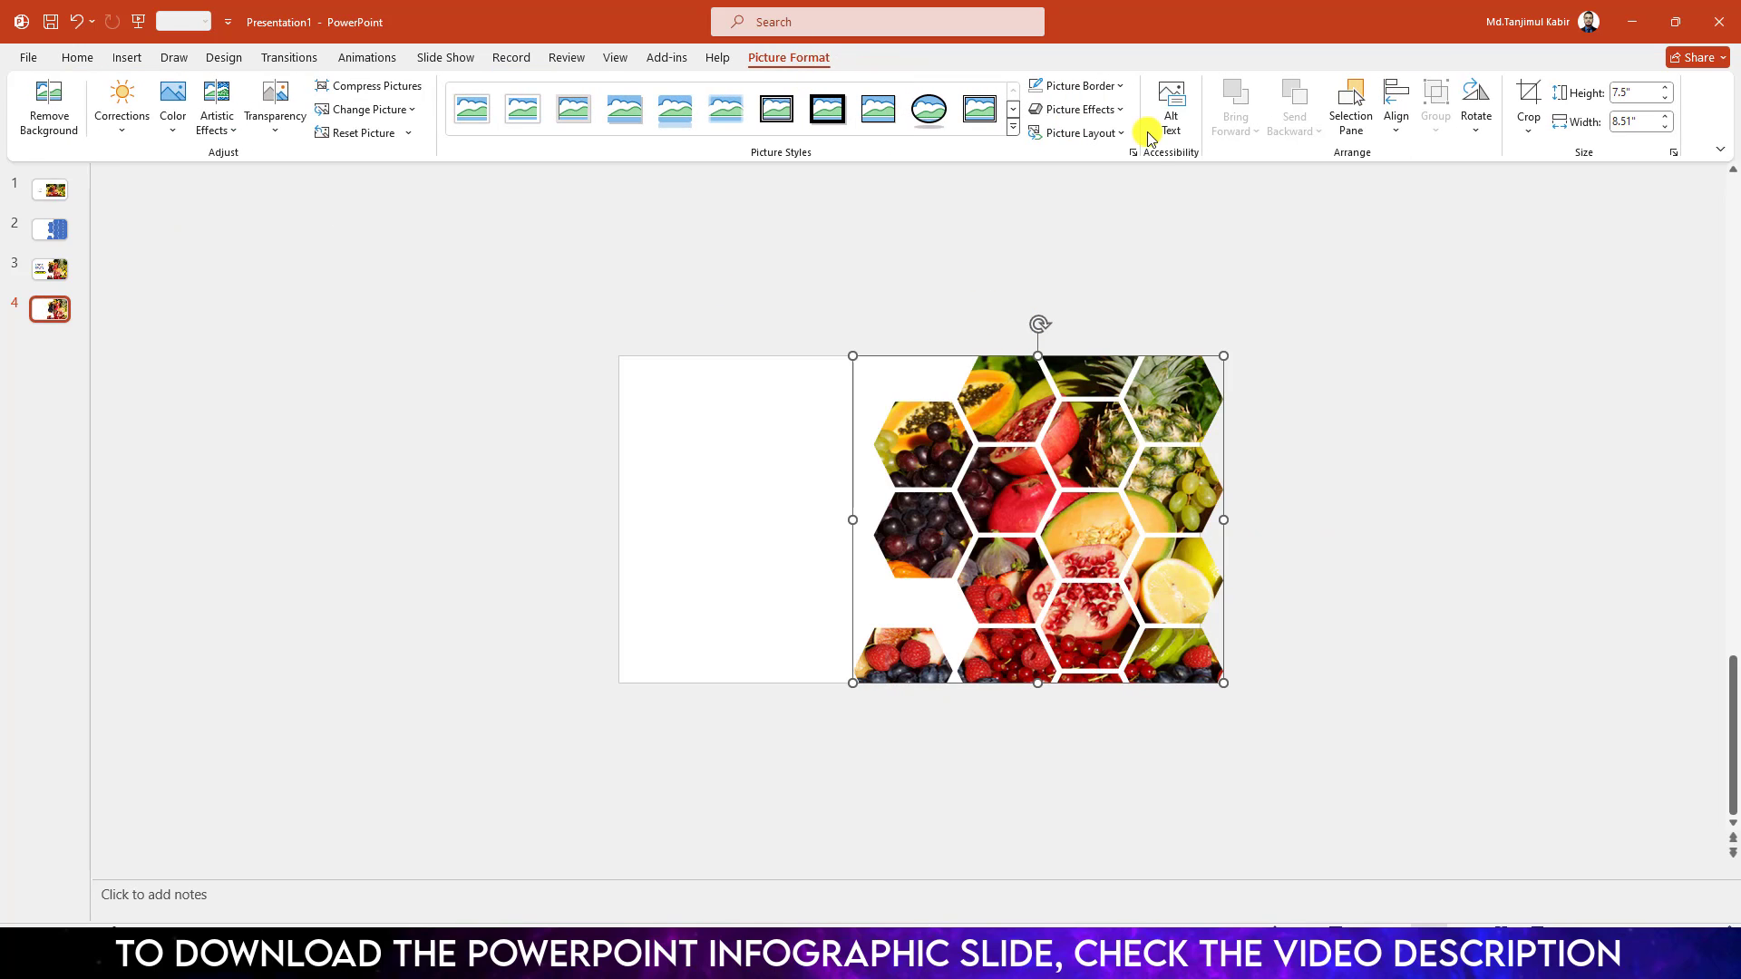
click(1104, 113)
mouse_move(1090, 183)
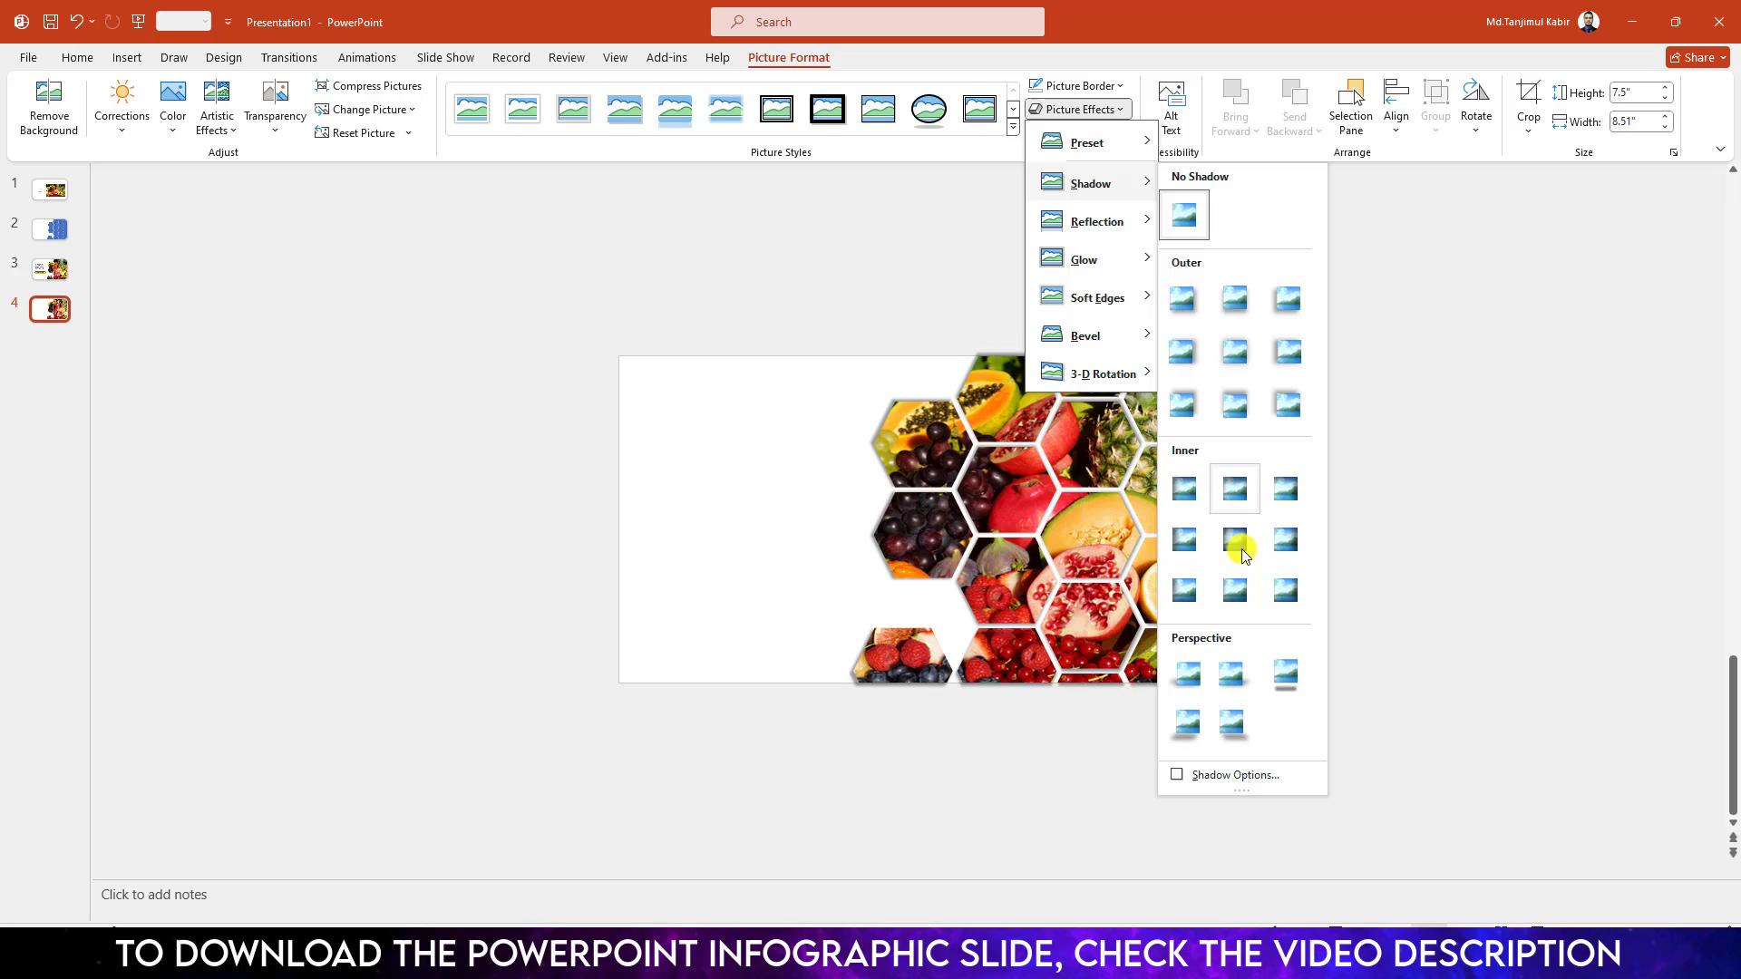
click(1235, 544)
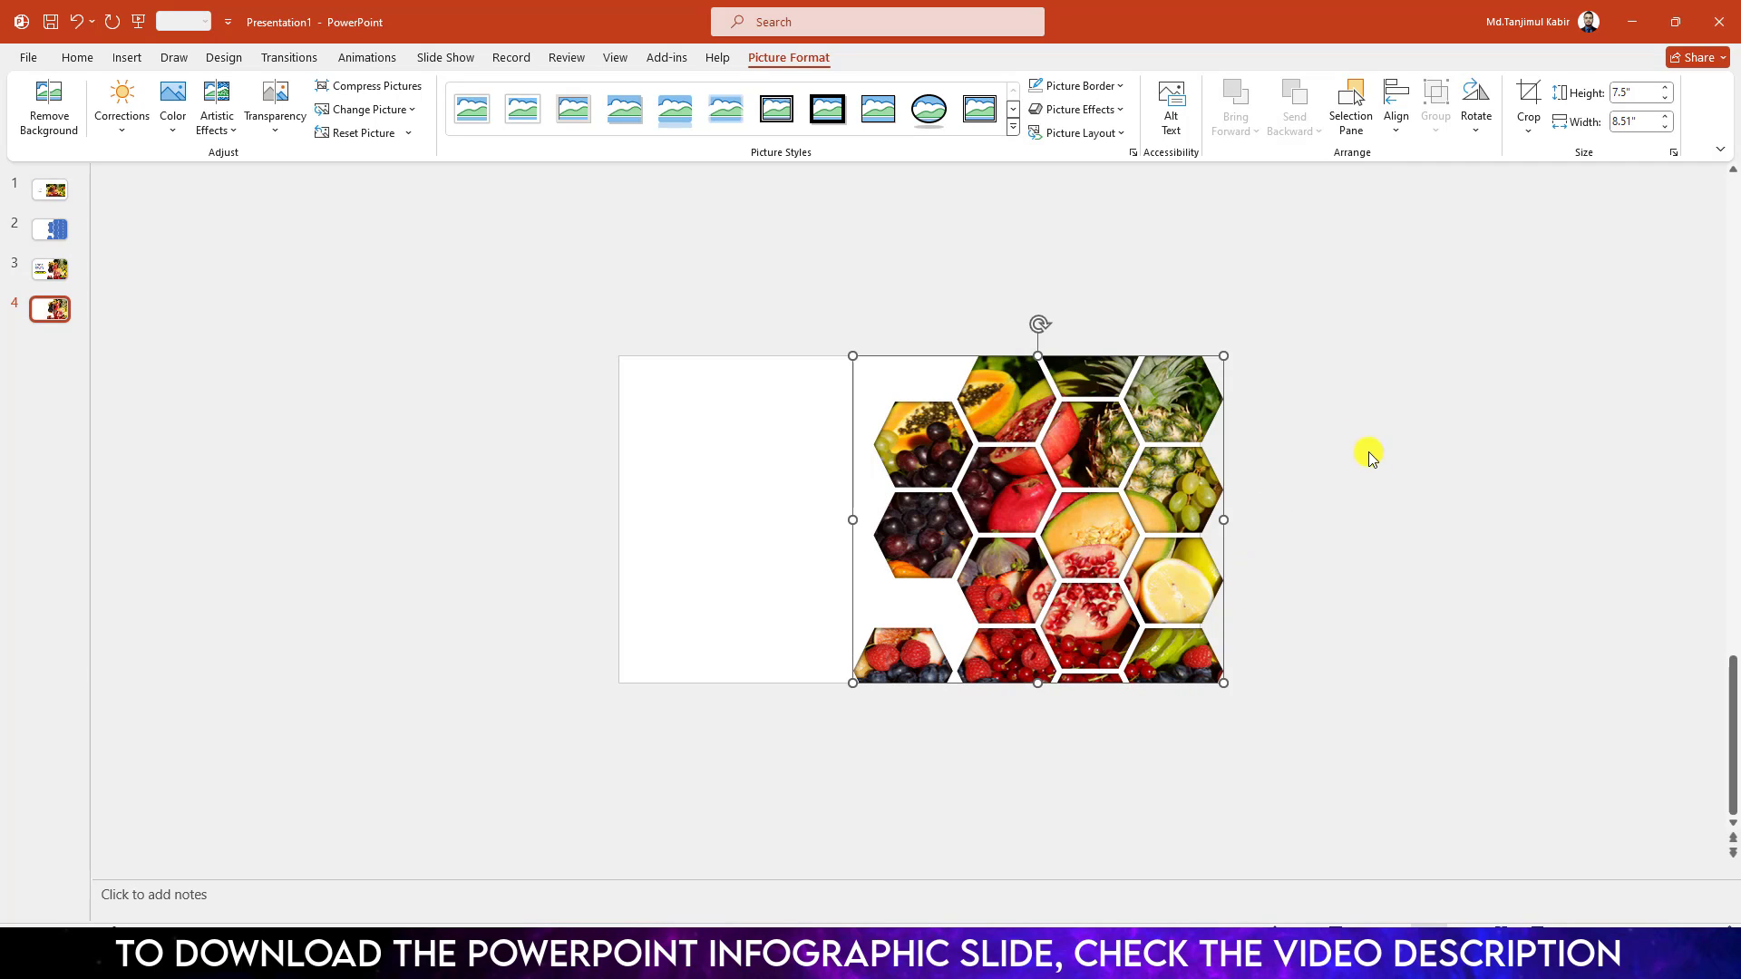
Draw a rounded rectangle left of the photo and stretch it into a wide pill
click(125, 59)
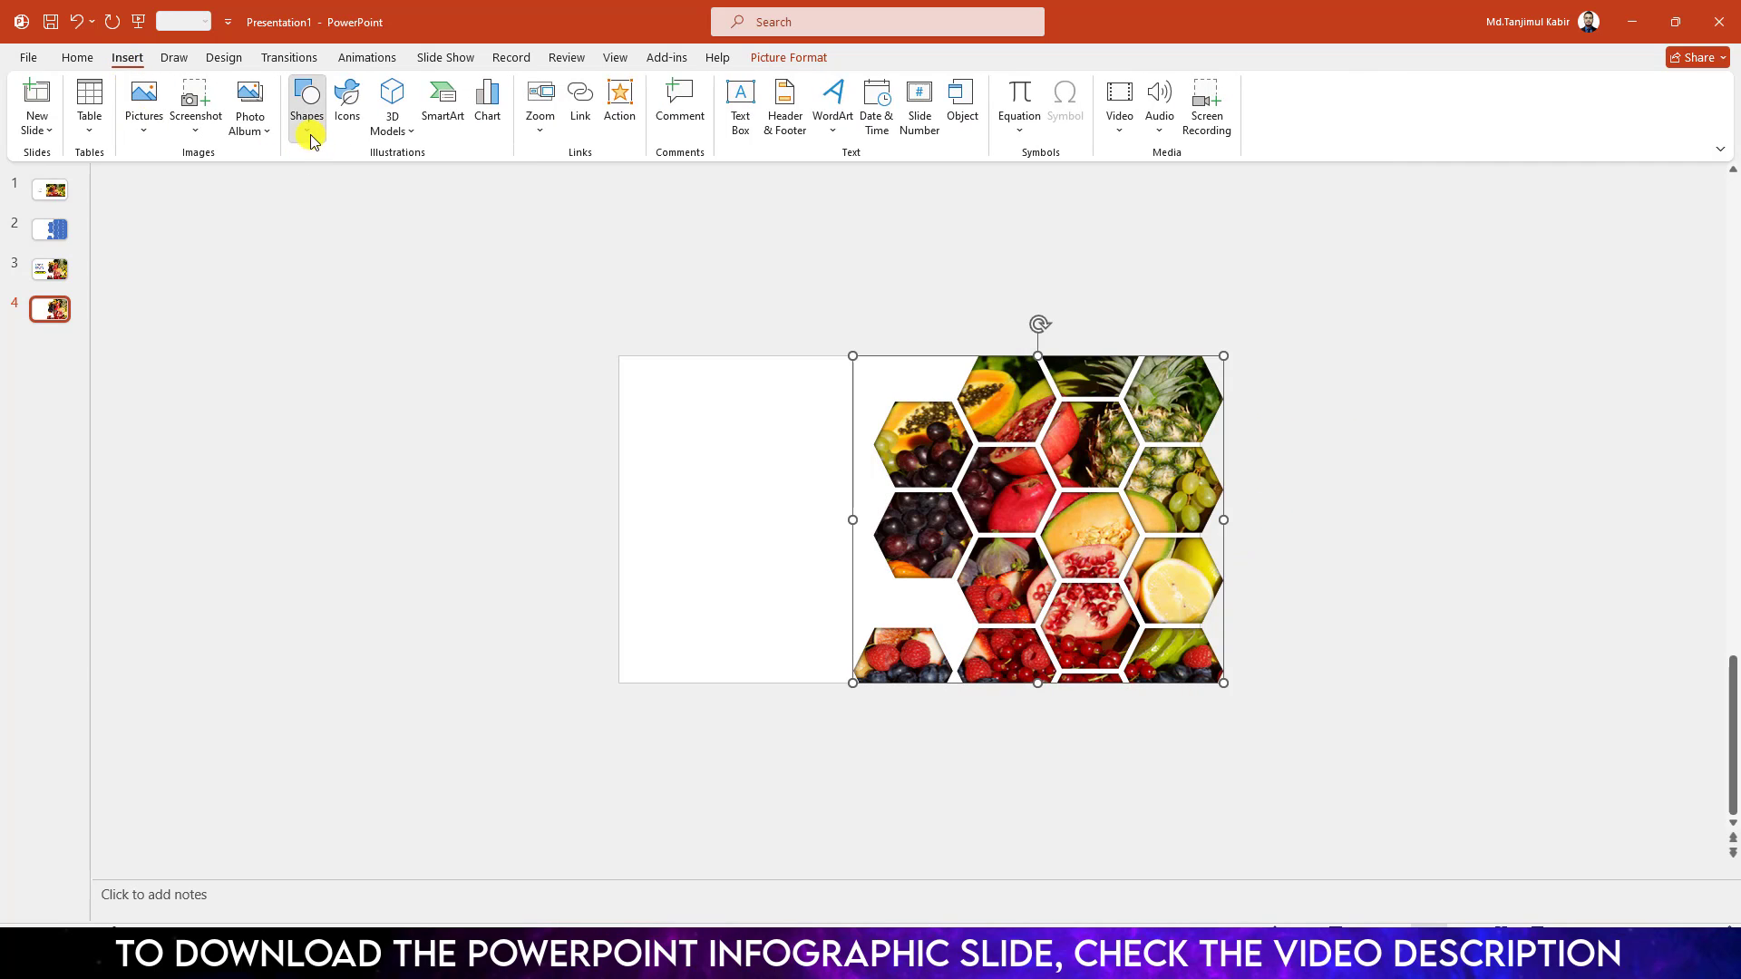
click(306, 126)
click(302, 129)
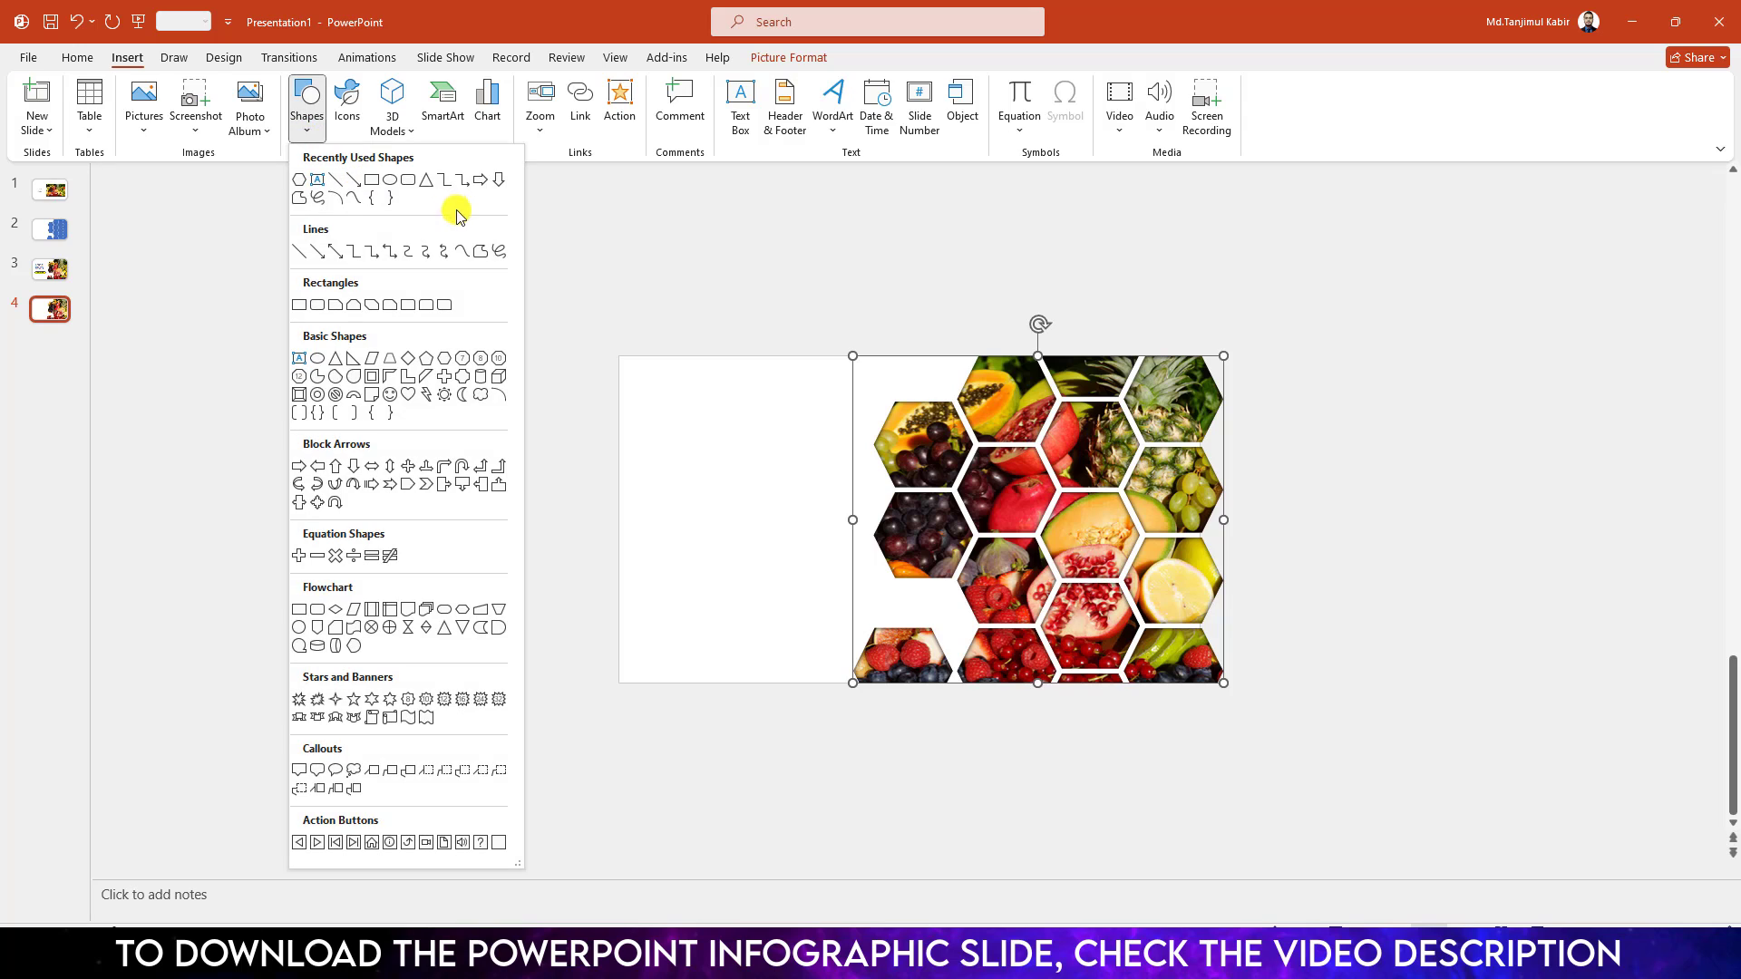
click(408, 180)
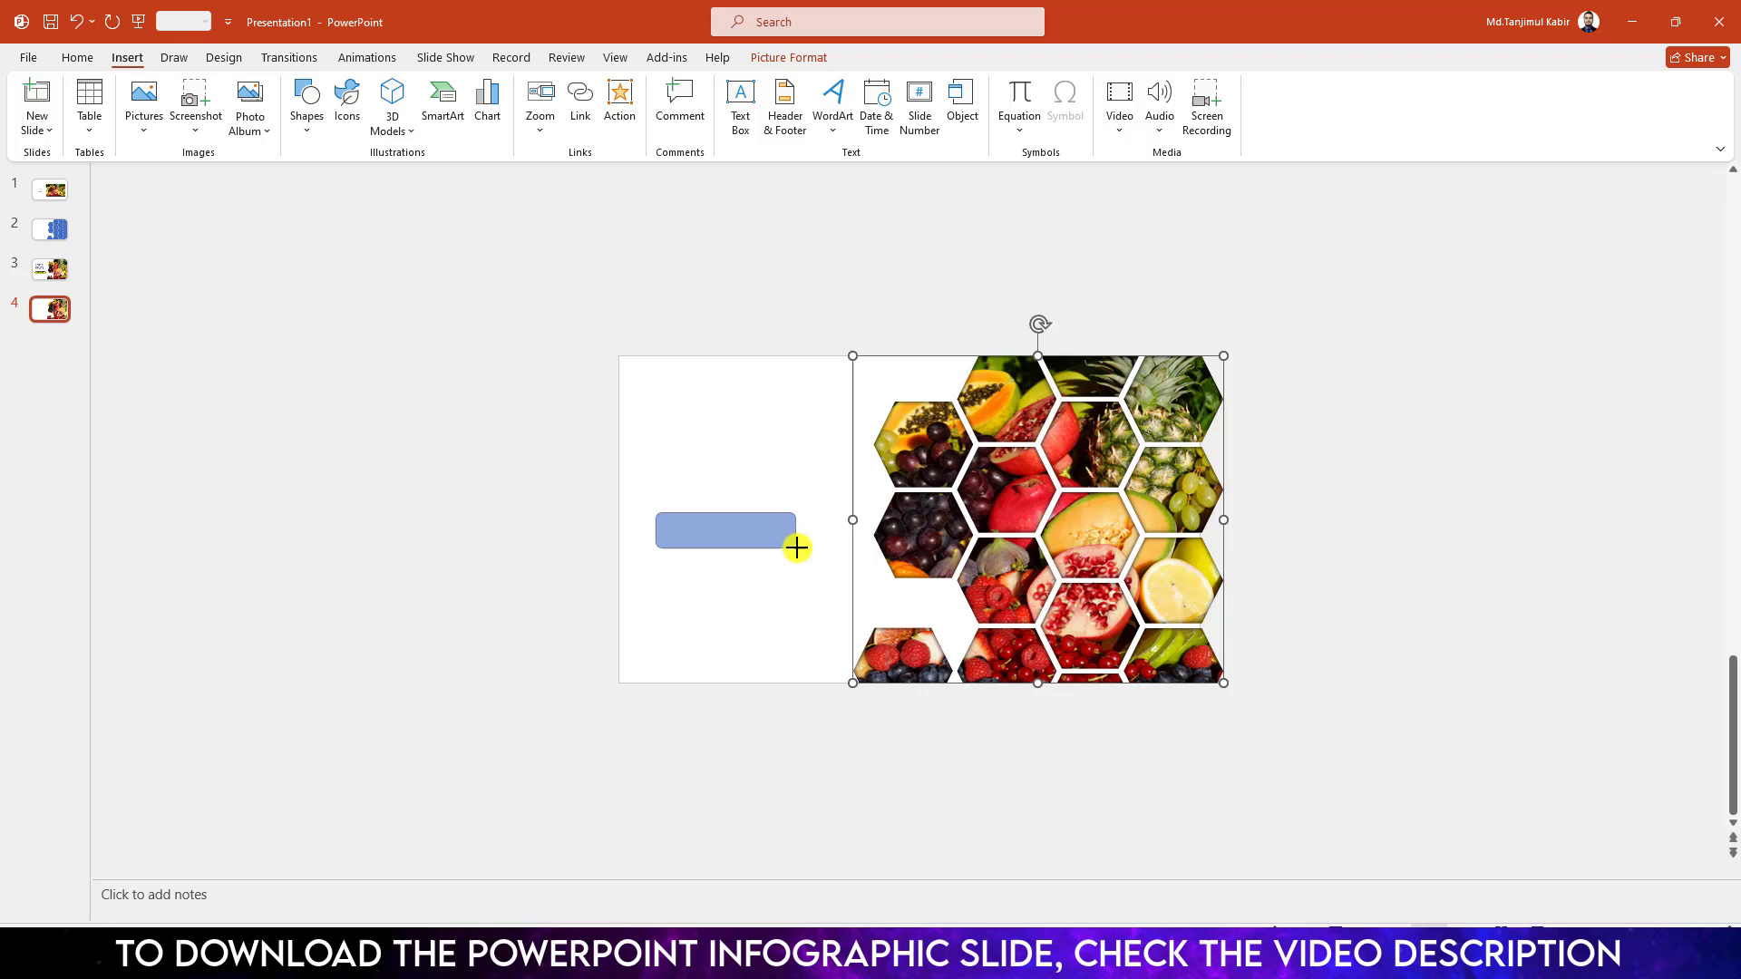
drag(655, 513, 797, 548)
drag(661, 513, 675, 513)
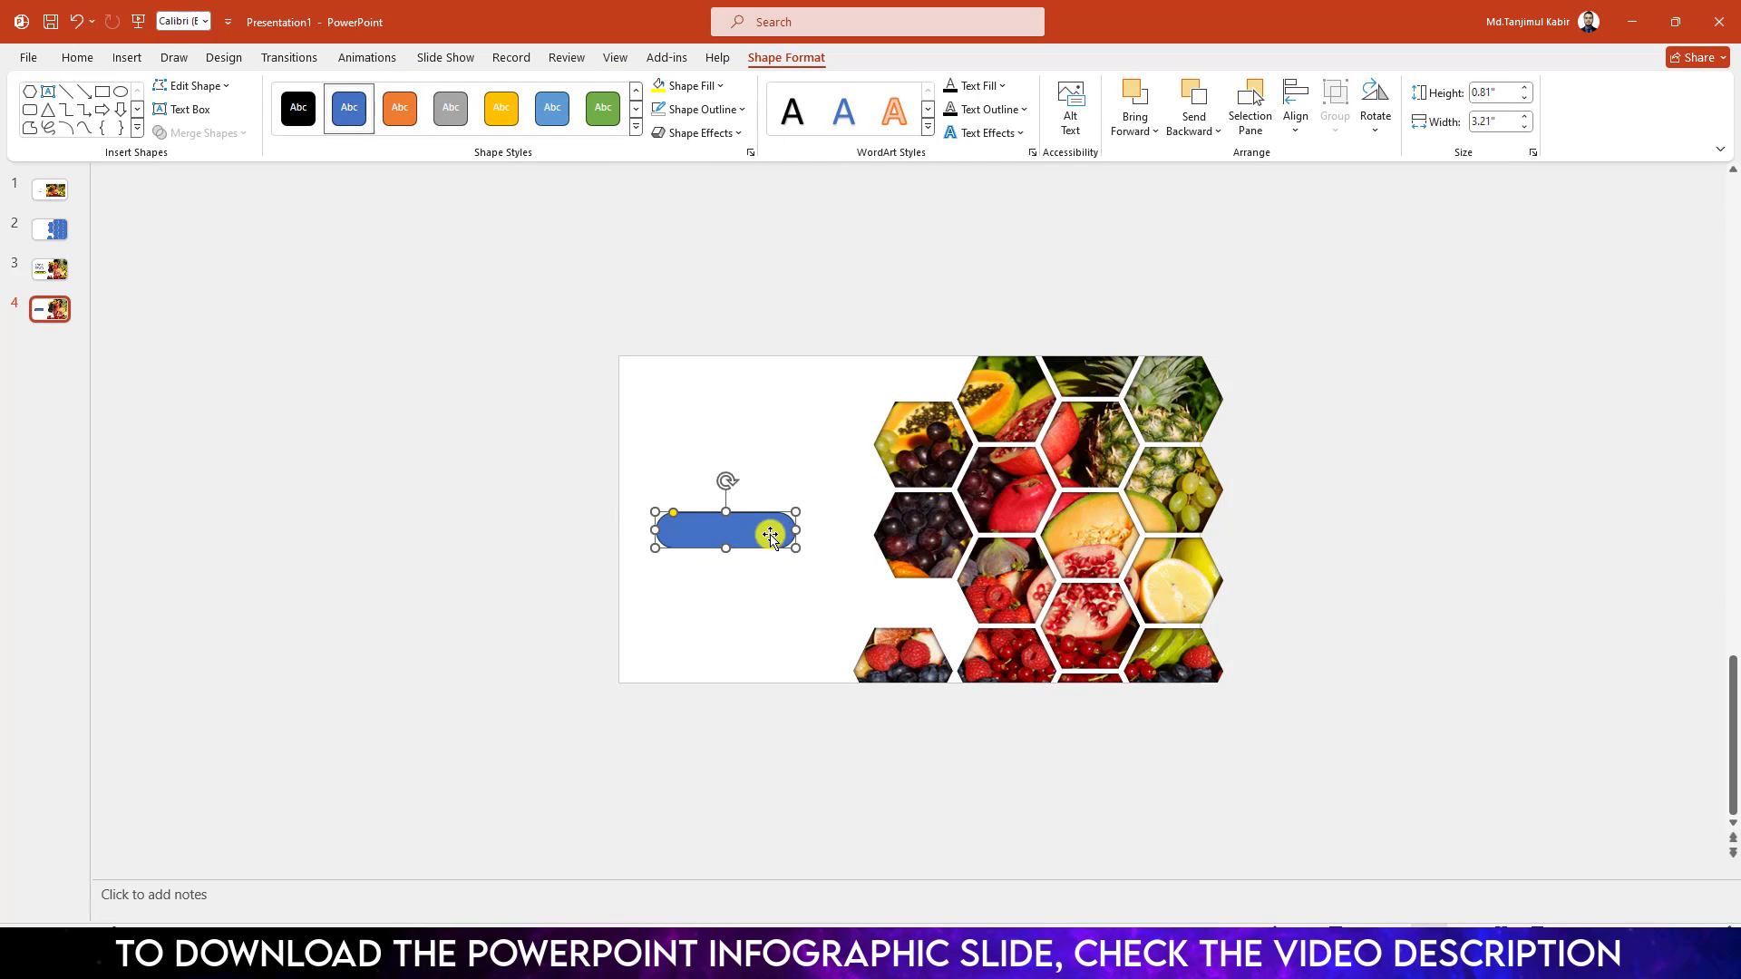
drag(796, 531, 818, 531)
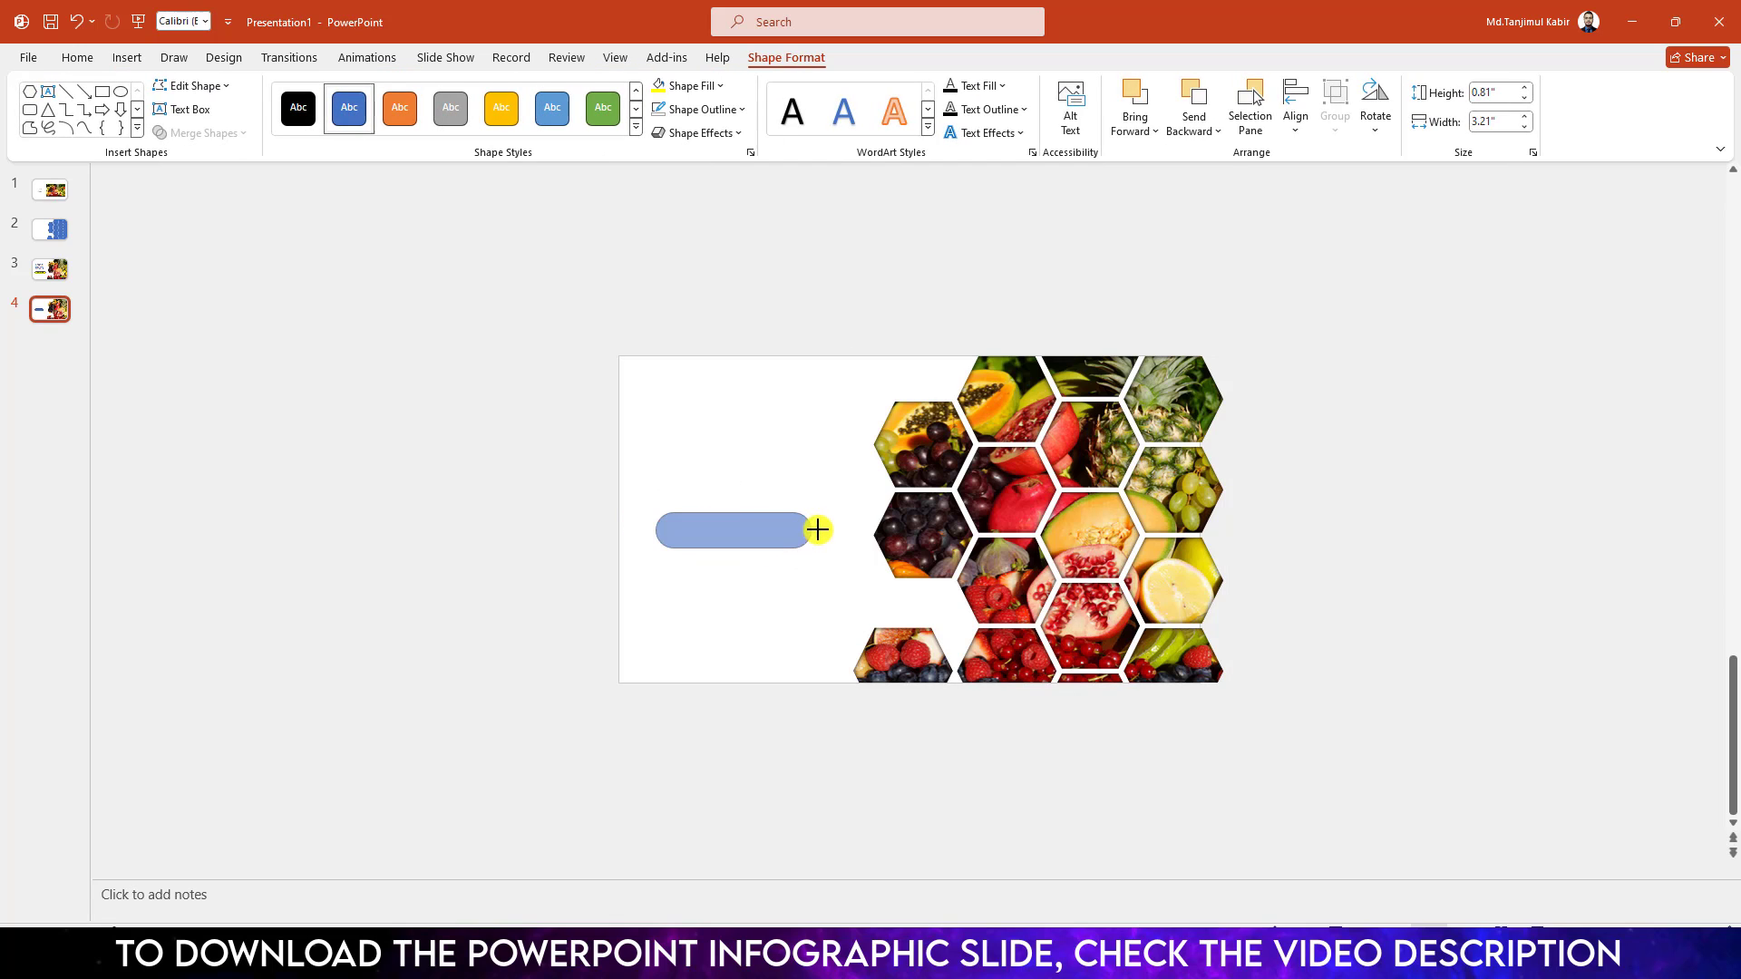
Fill the pill shape with yellow, leaving its outline unchanged
click(710, 87)
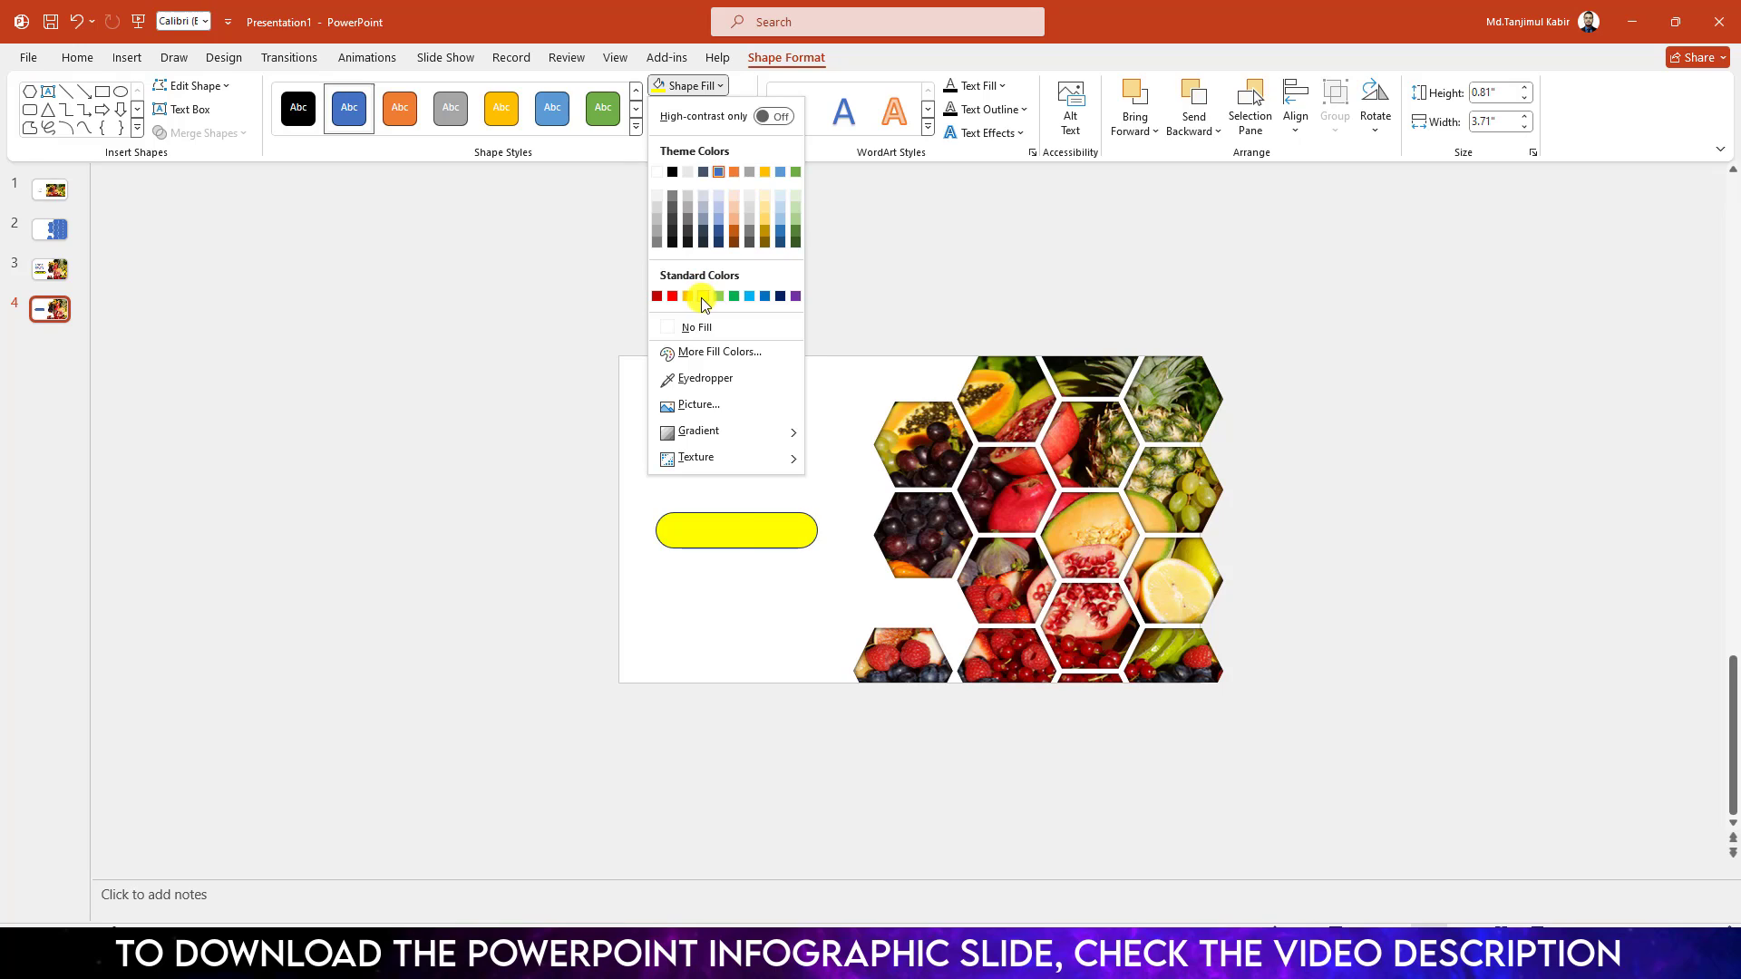
click(701, 297)
click(700, 109)
click(716, 536)
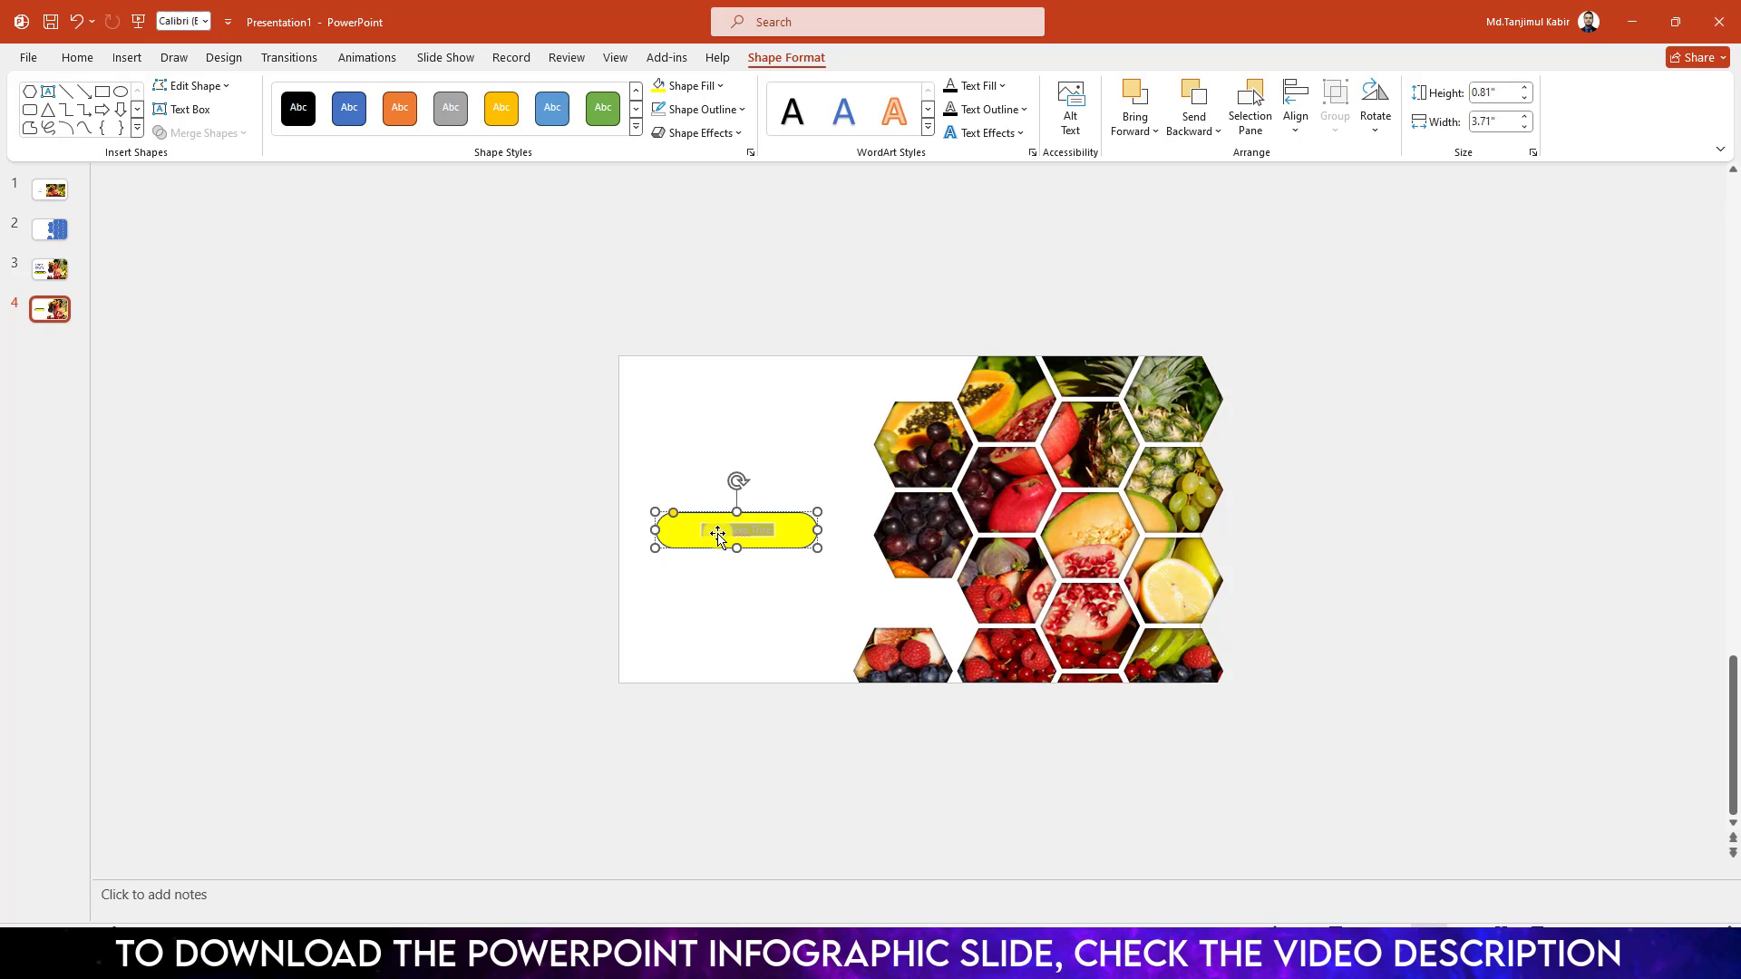
Make the pill's Your Text Here label larger and set its font to Lora
click(124, 58)
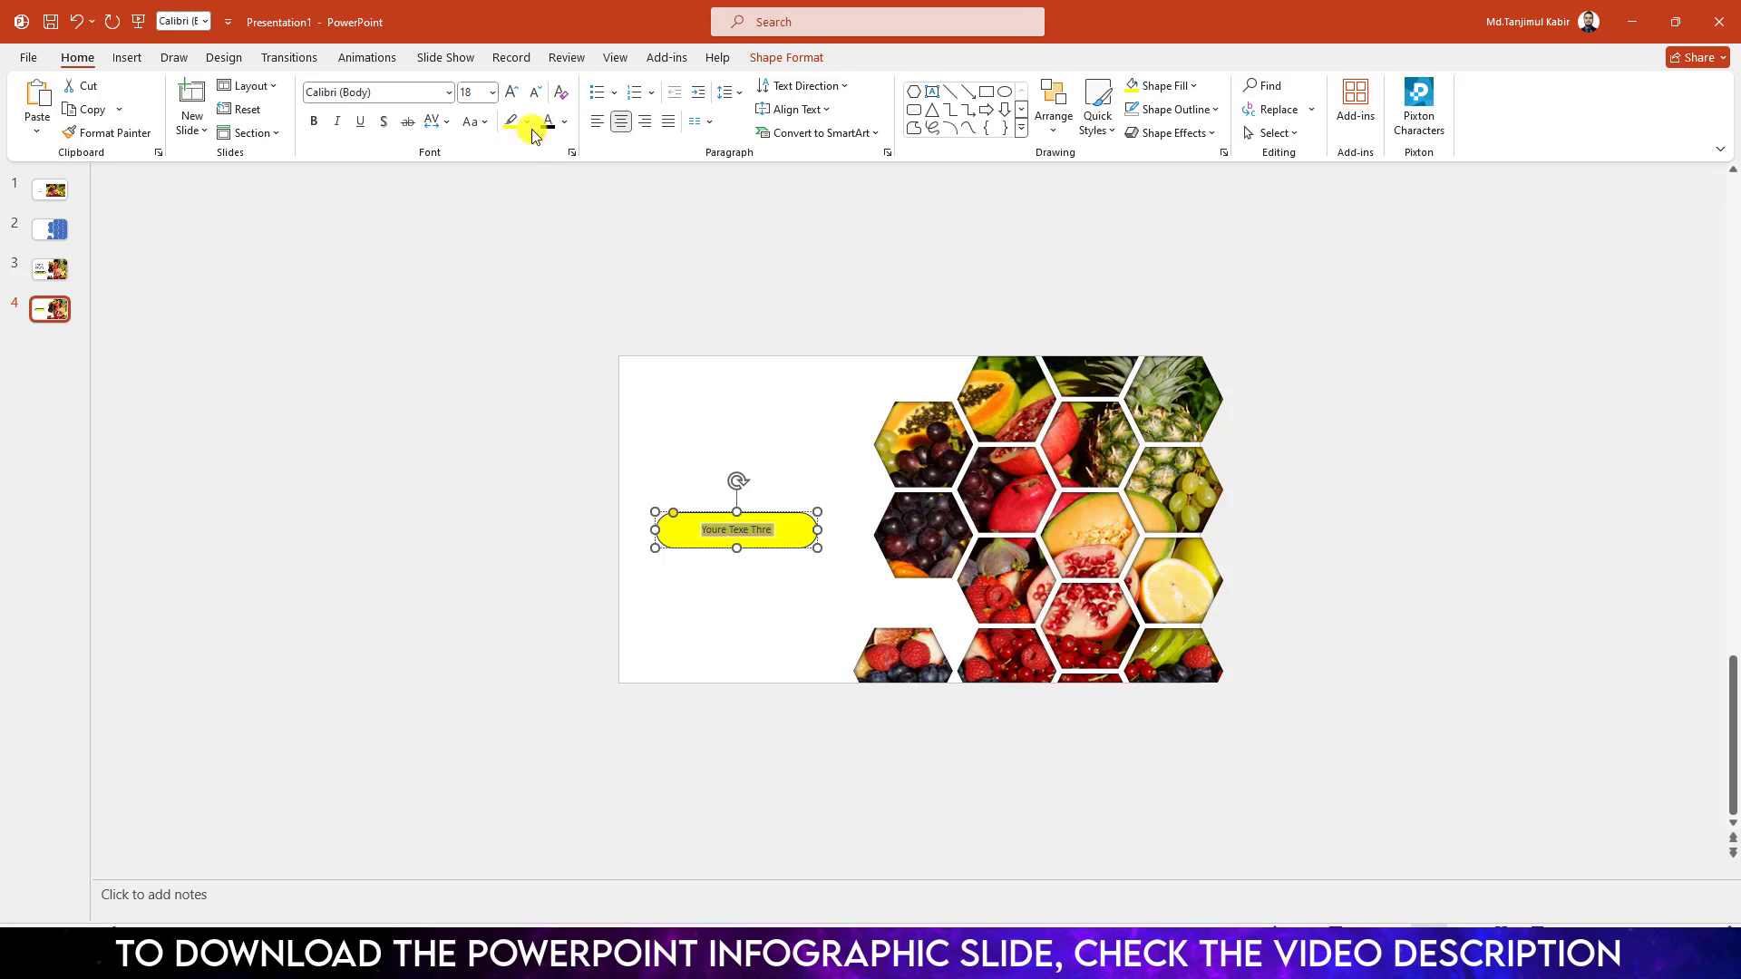
click(511, 93)
click(510, 92)
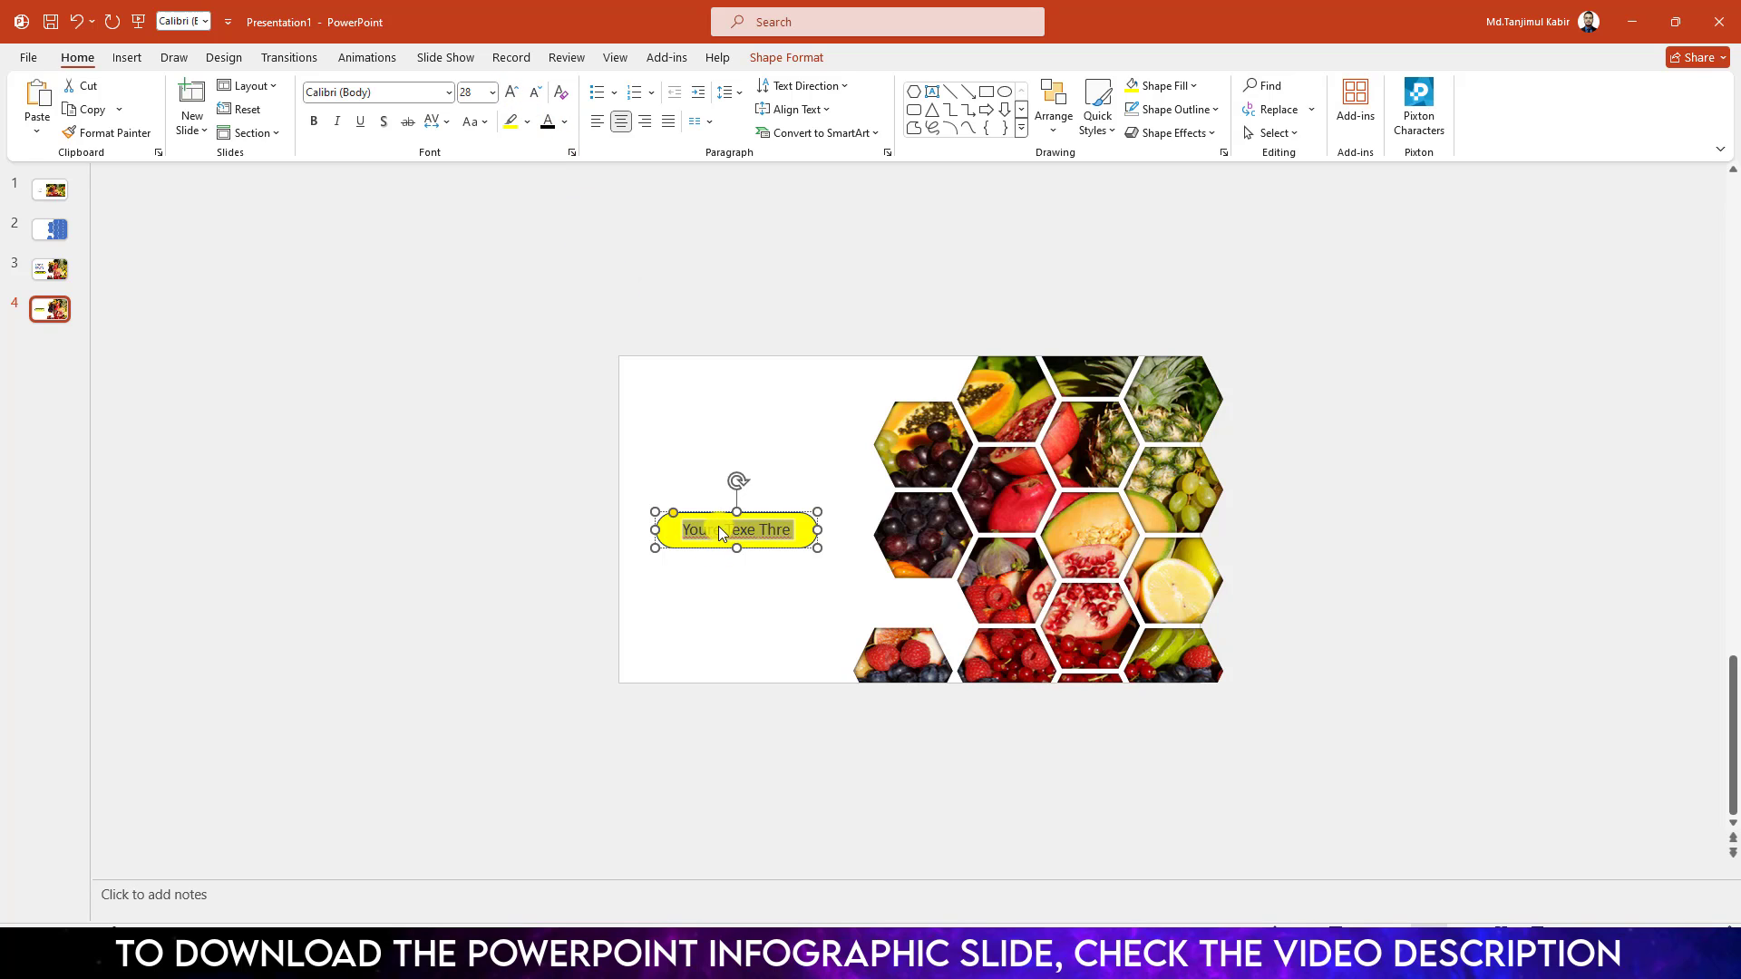
click(400, 96)
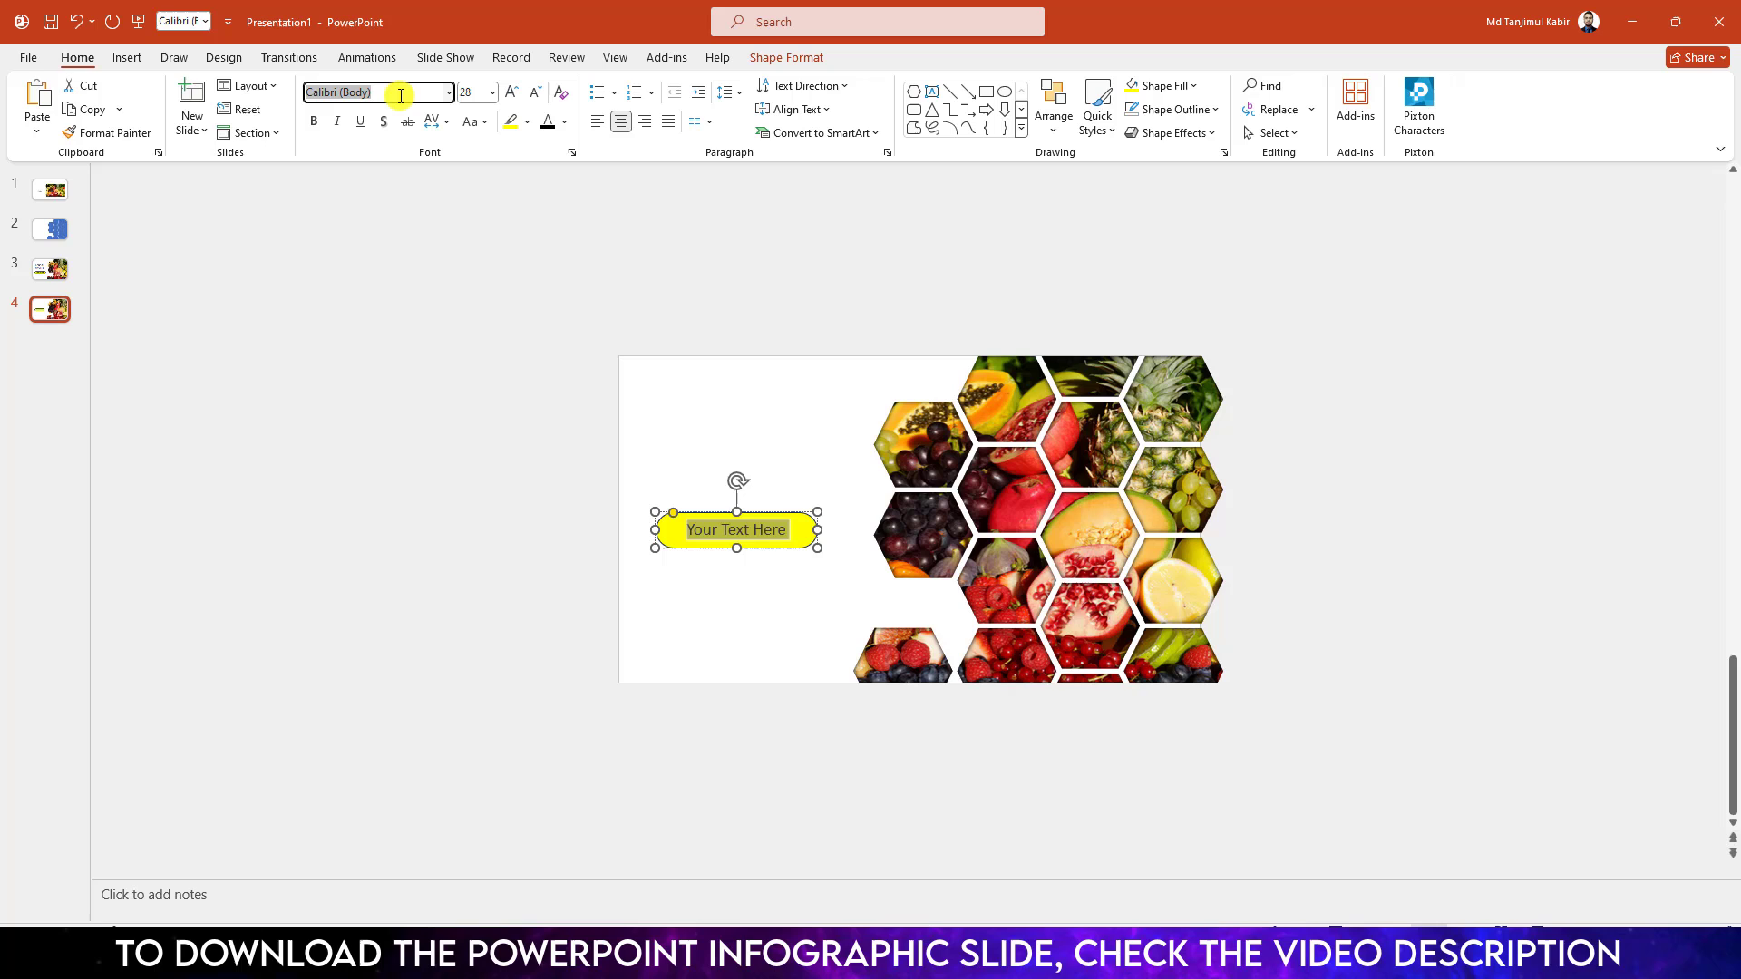
text(Lora)
key(Return)
click(762, 389)
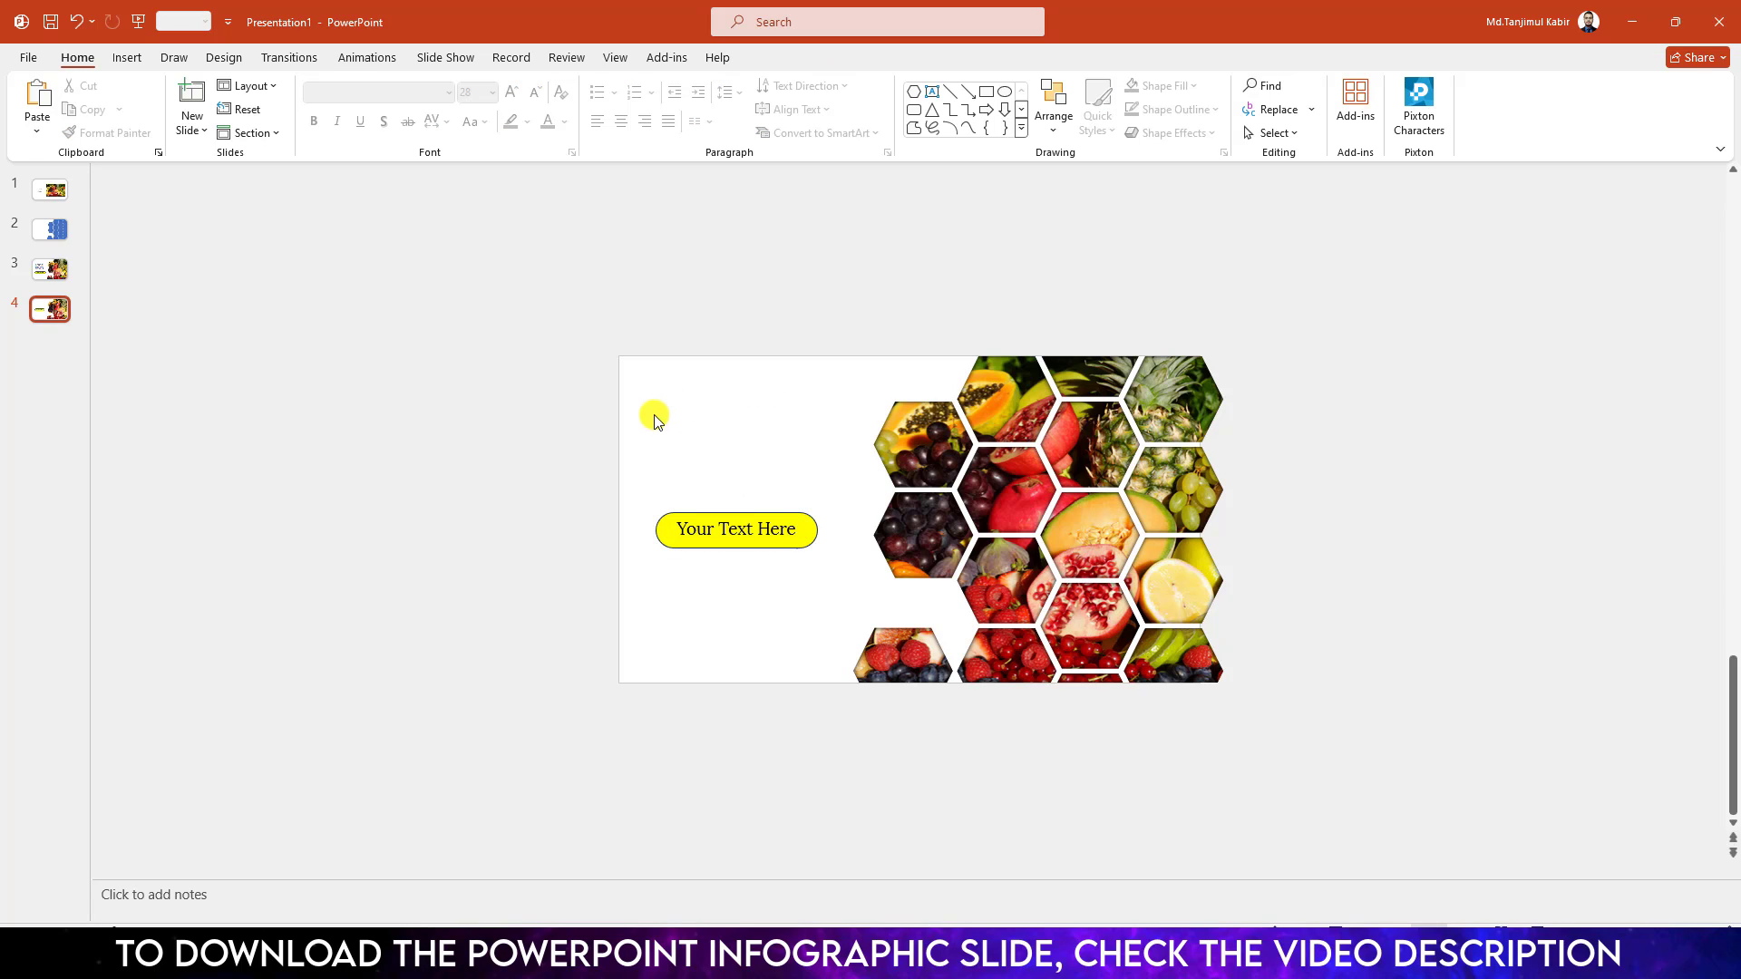
Add a two-line LOCAL FRUITS text box above the pill in LEMON MILK at 48 pt
click(127, 58)
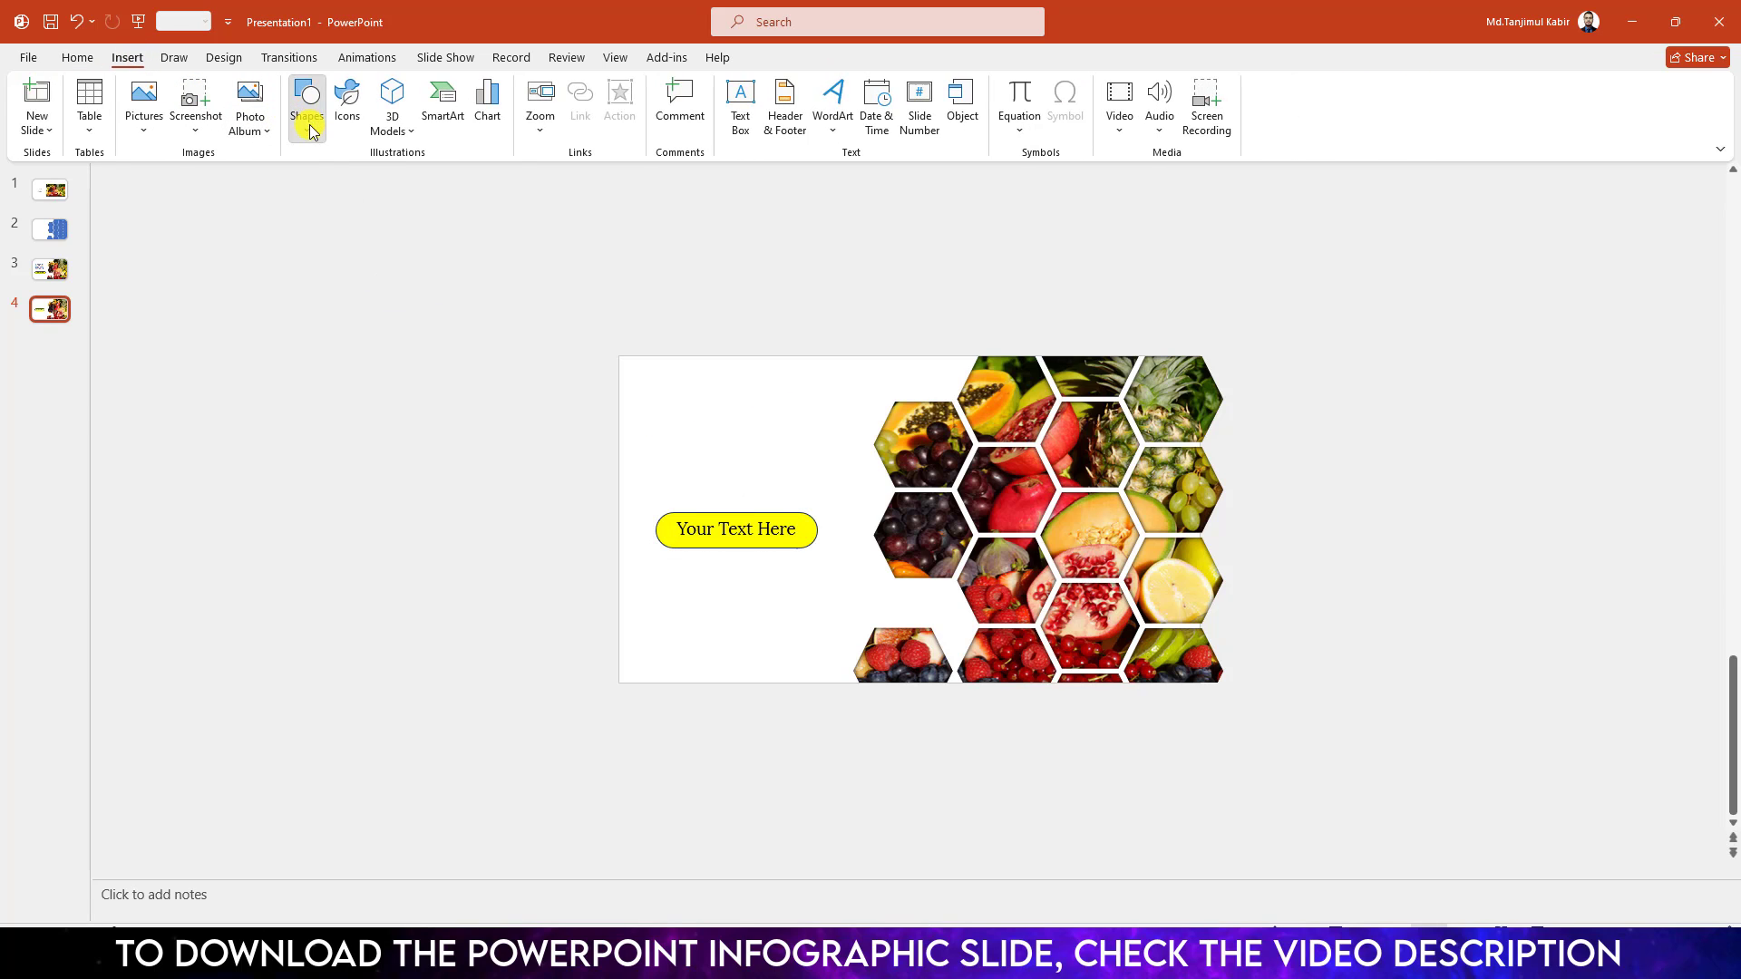
click(306, 116)
click(316, 181)
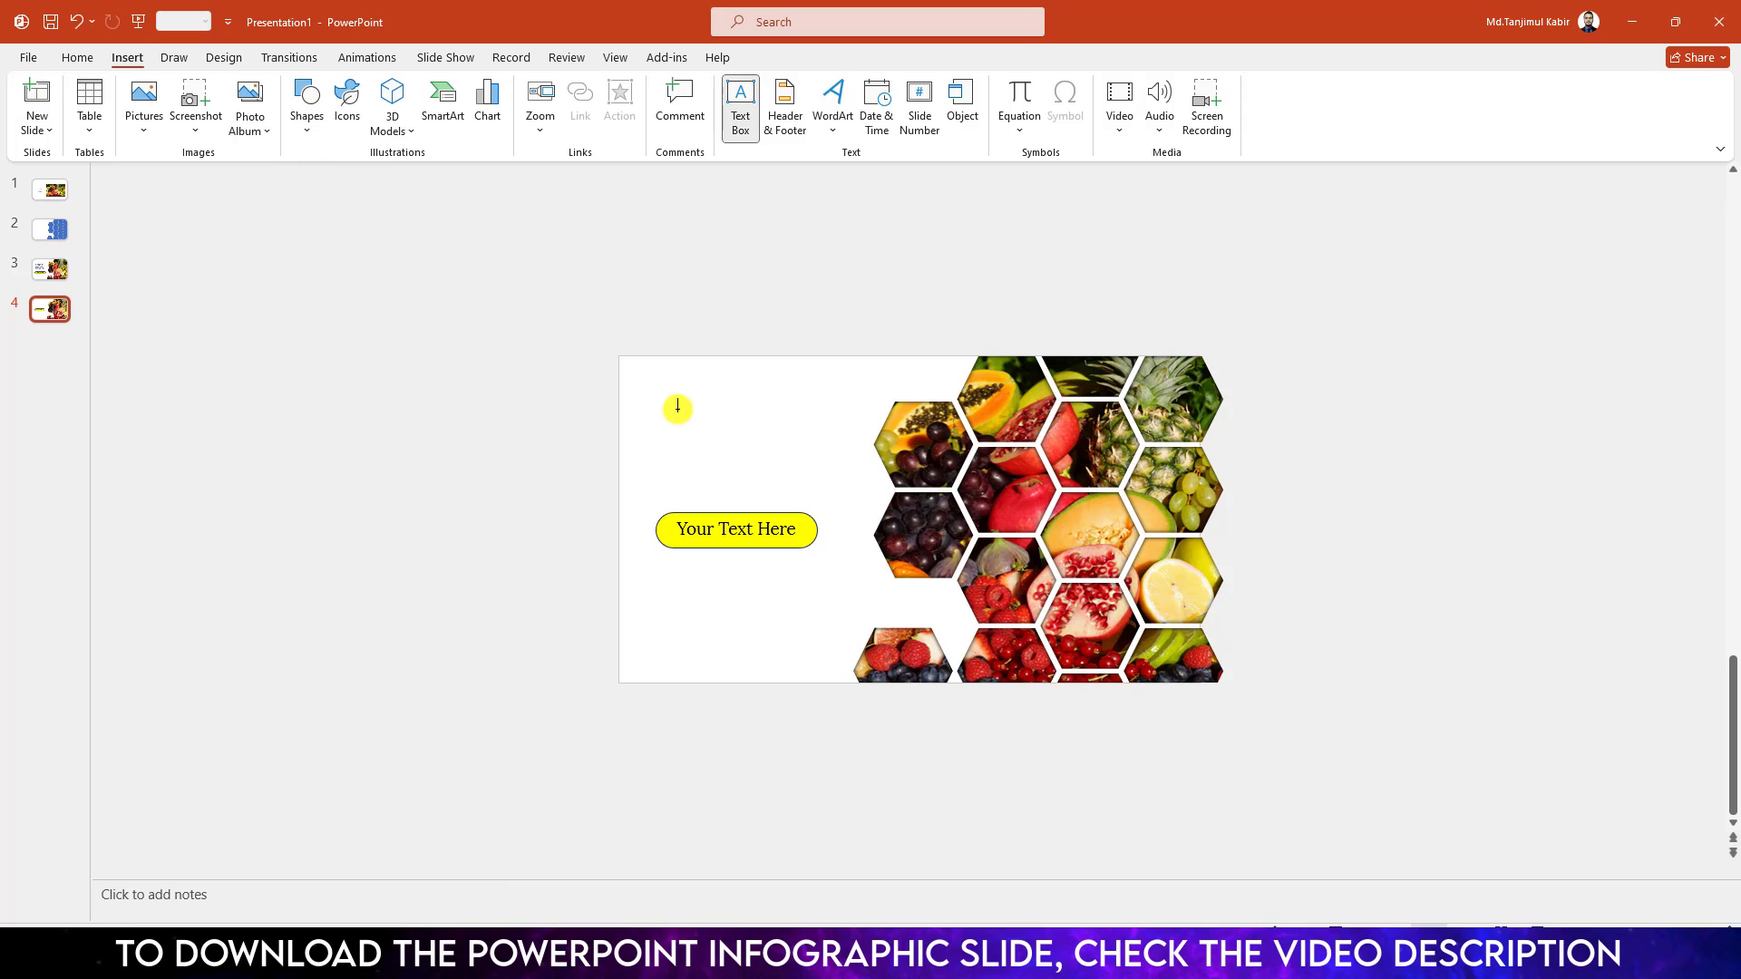
drag(670, 400, 819, 494)
text(LOCAD)
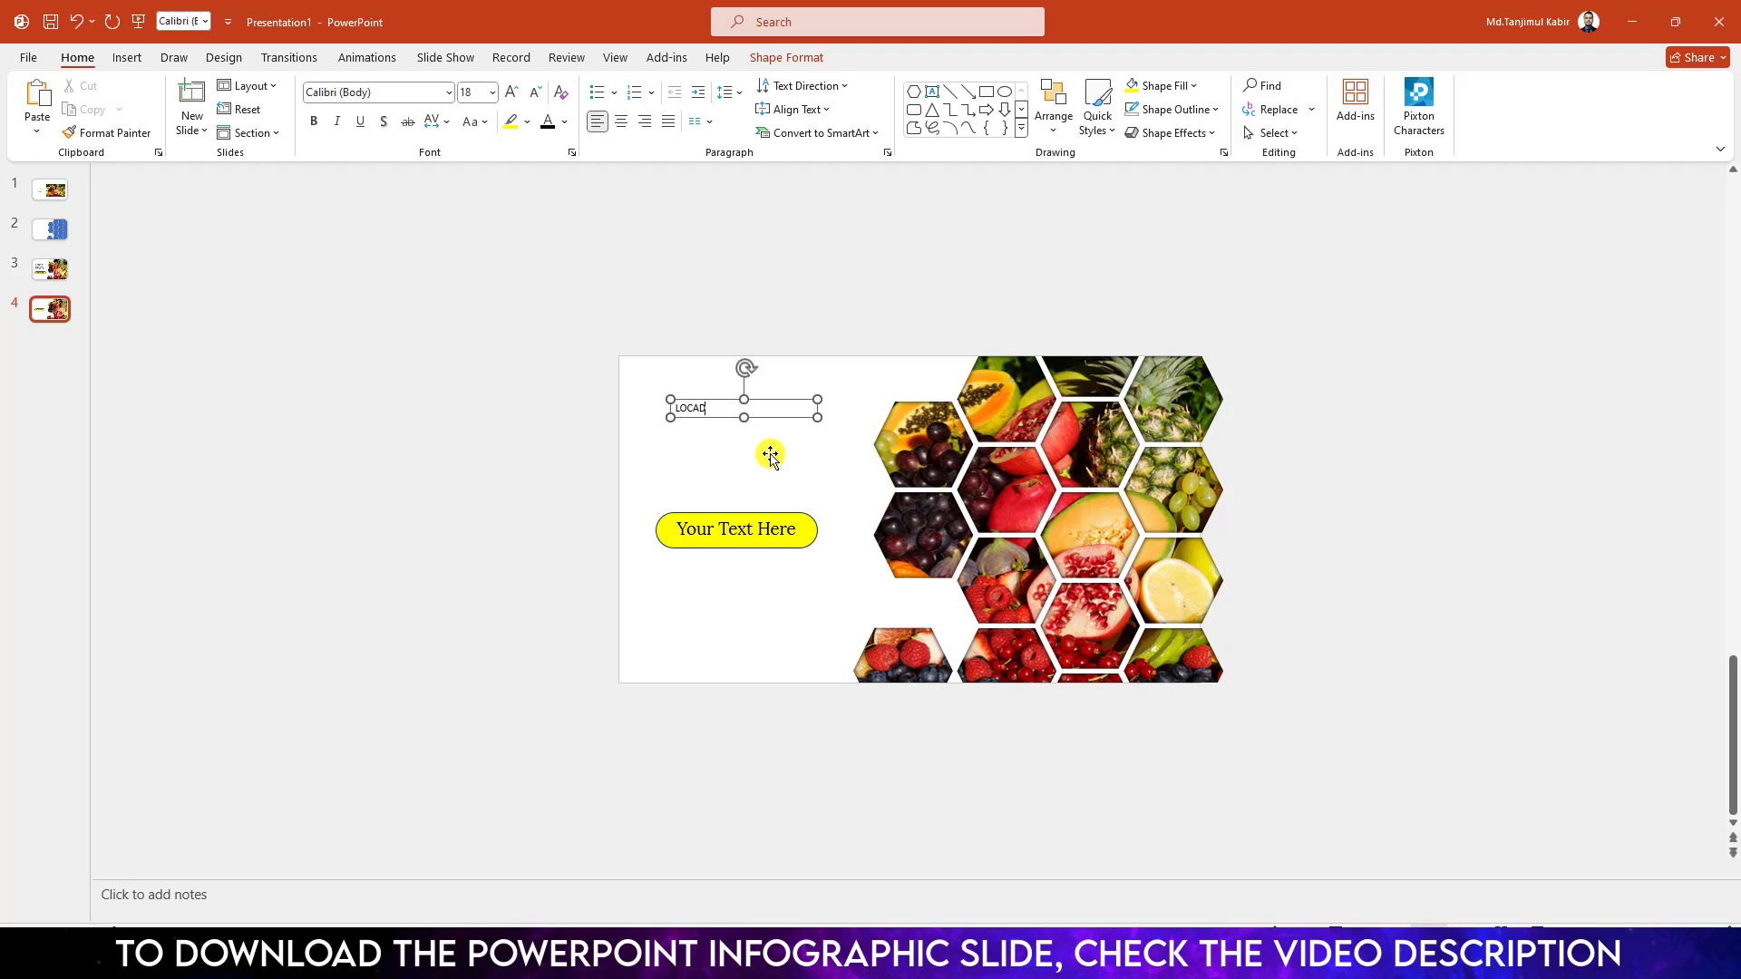
key(Return)
text(FRUITS)
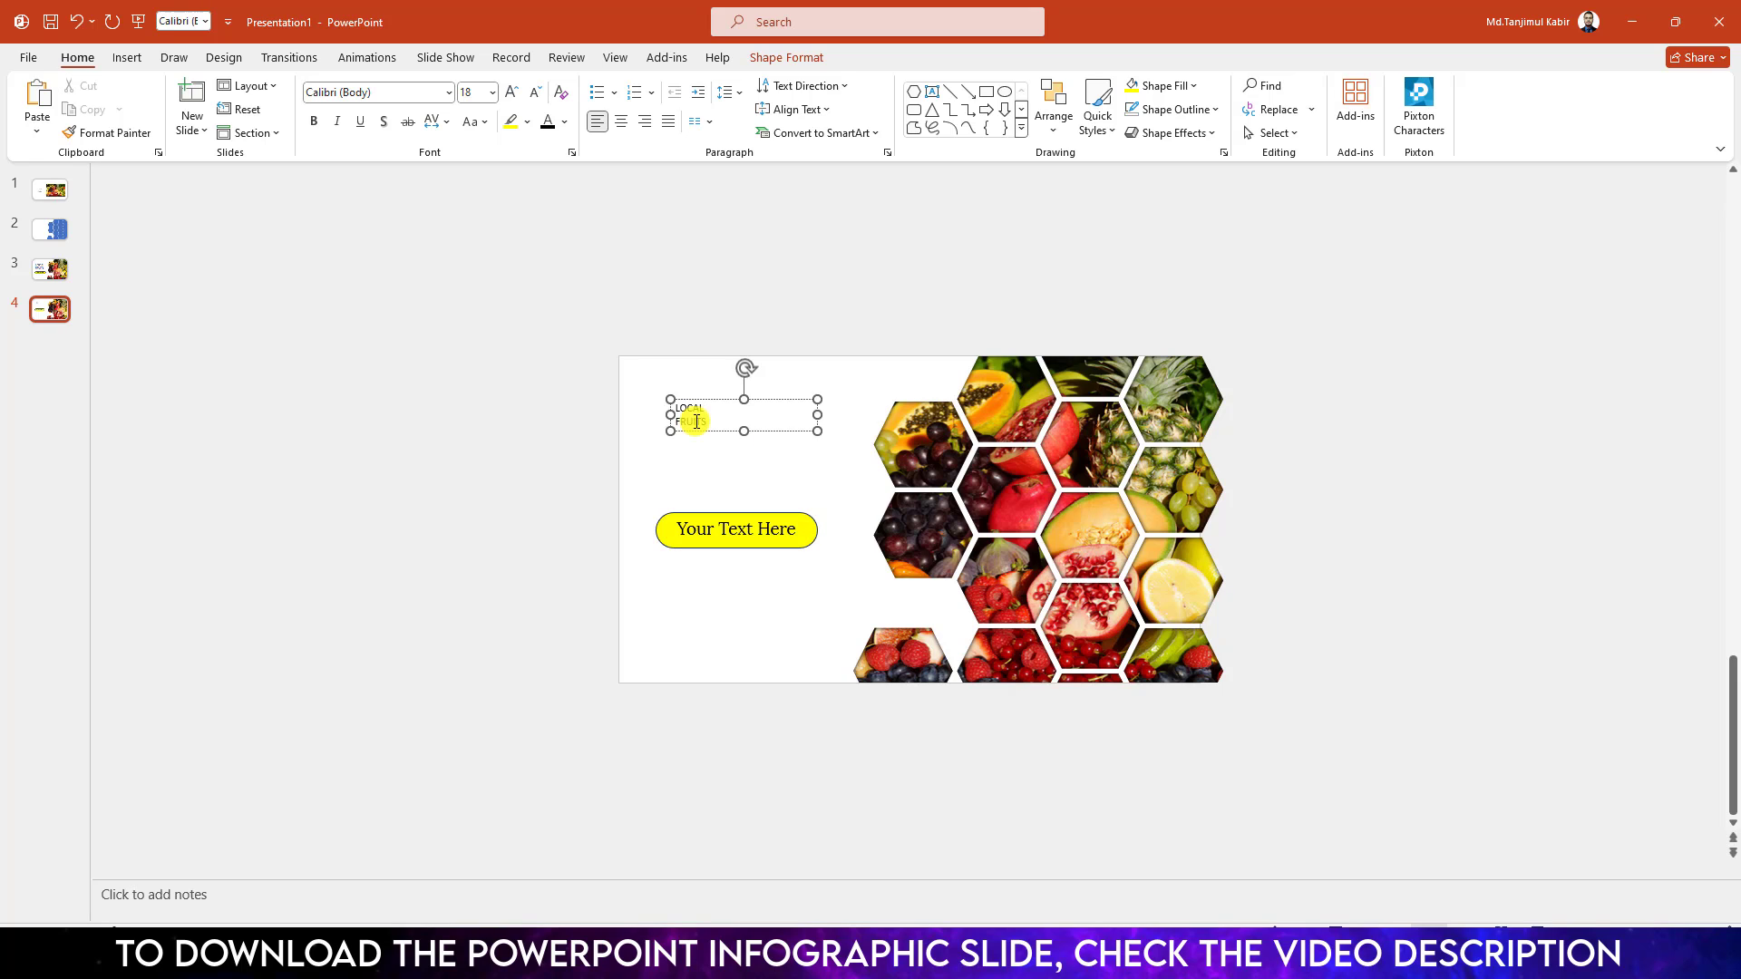
key(ctrl+a)
click(404, 95)
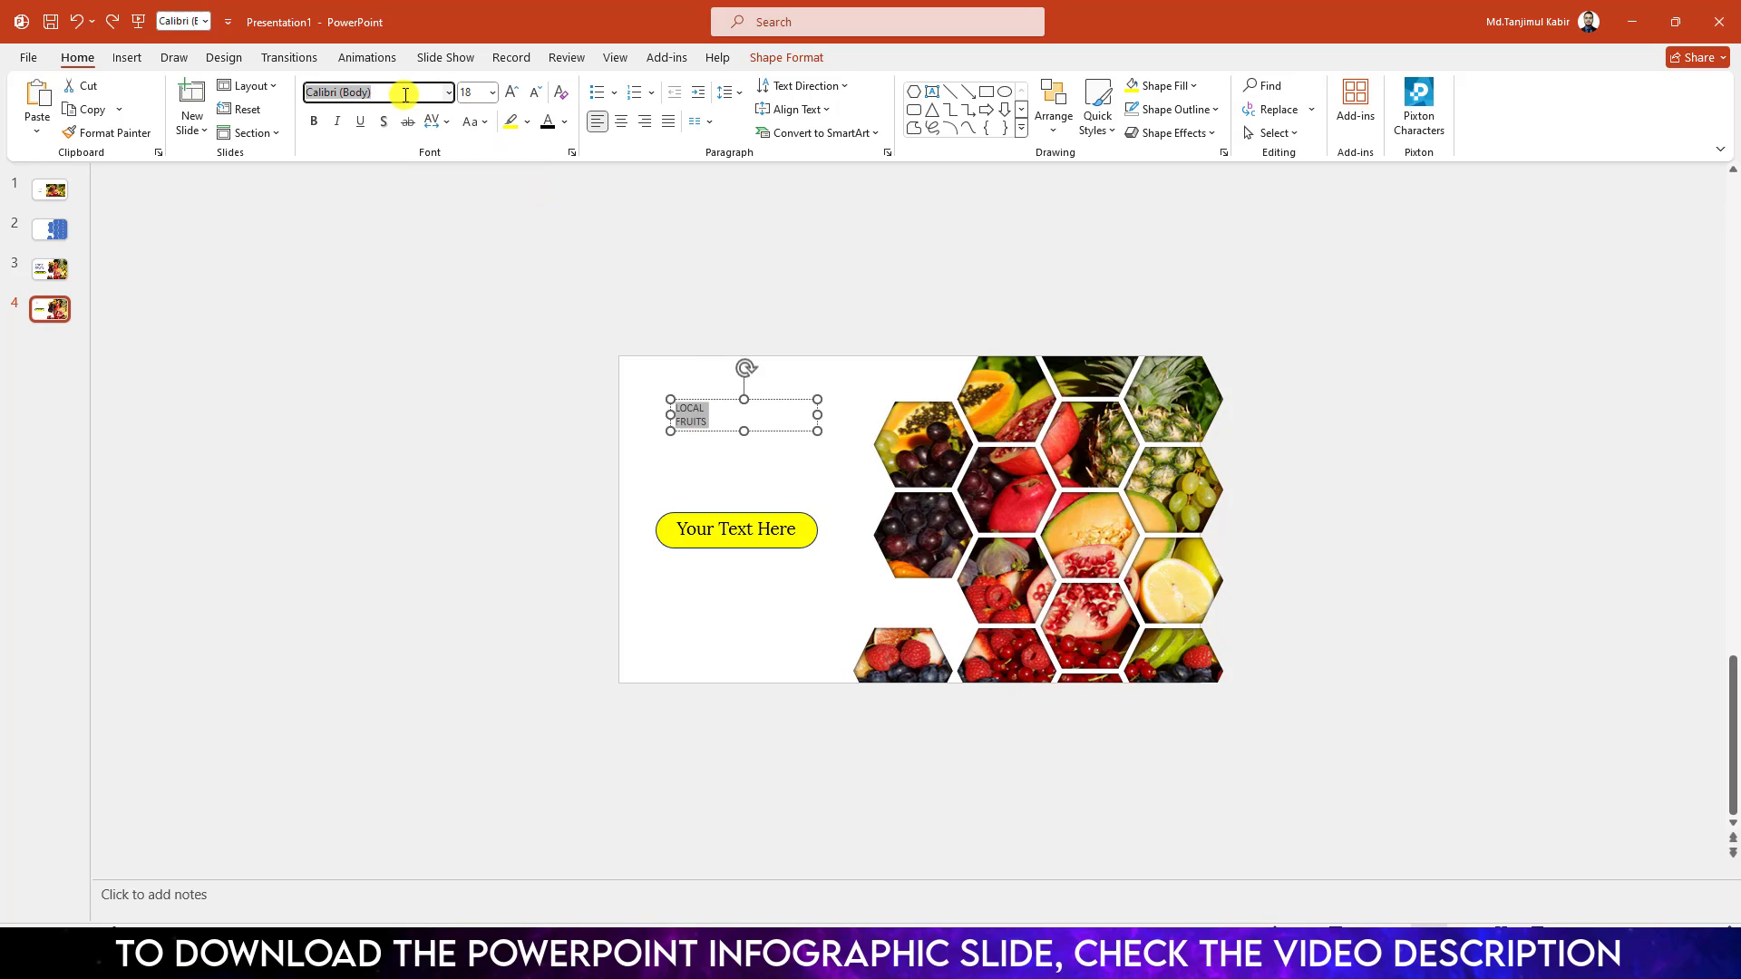
text(LEMON MILK)
key(Return)
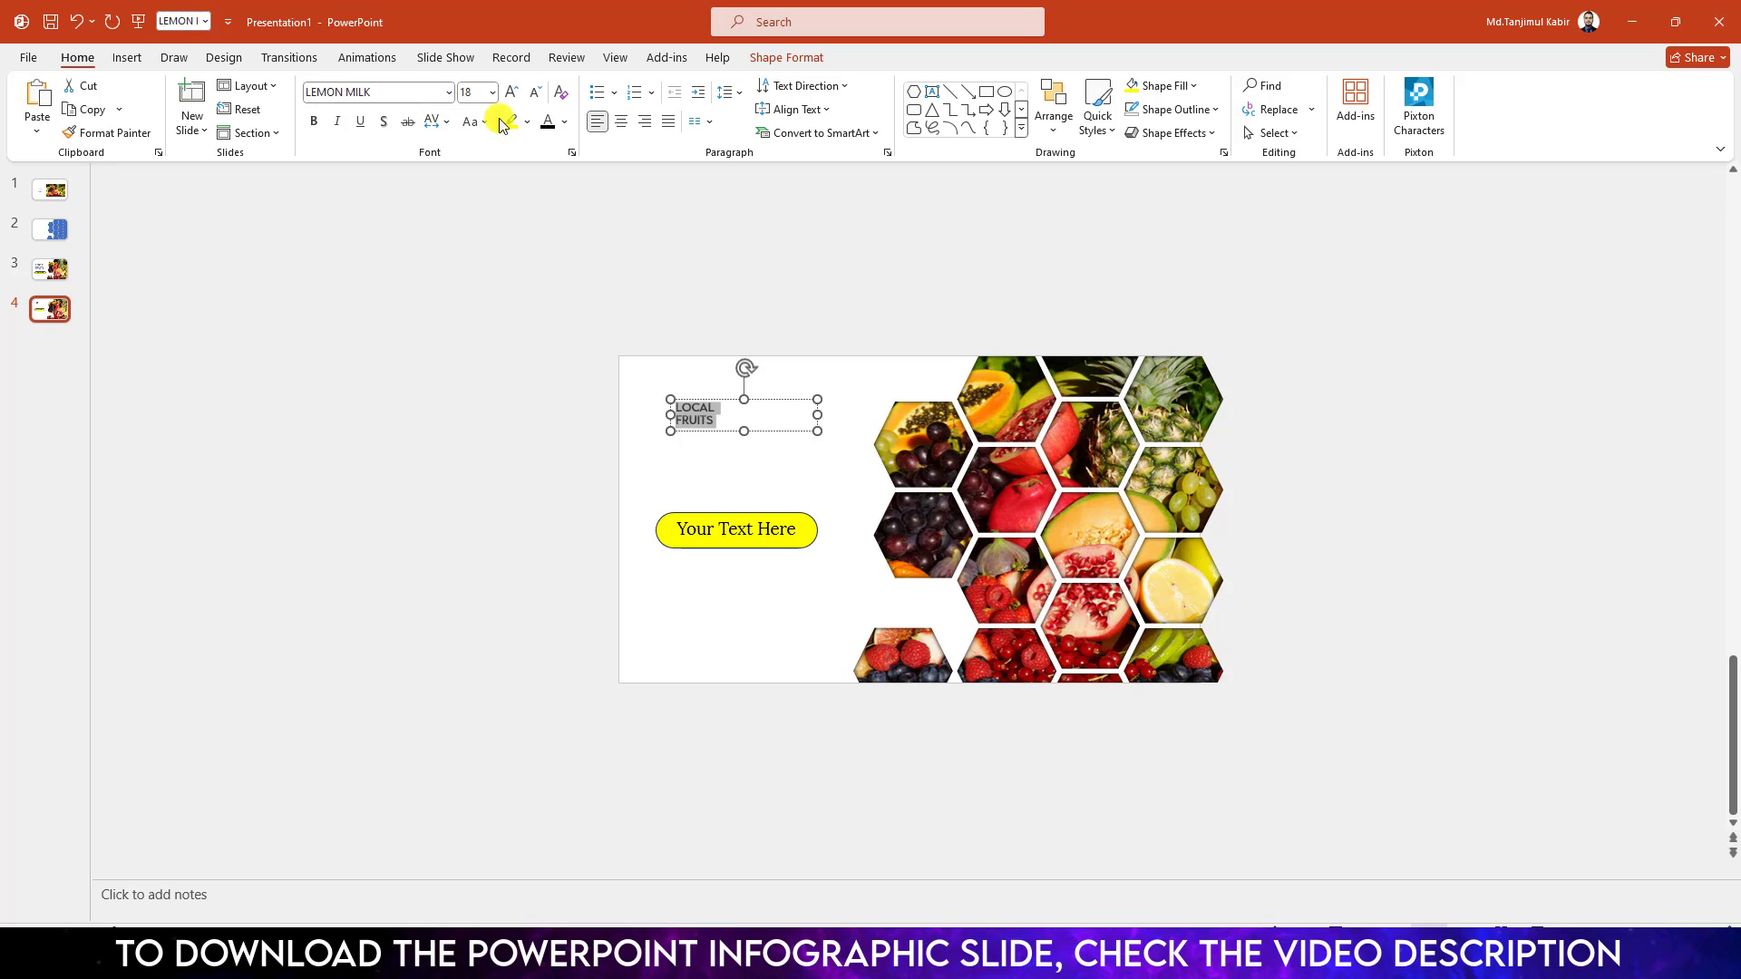
click(511, 91)
click(511, 92)
double_click(512, 94)
double_click(513, 93)
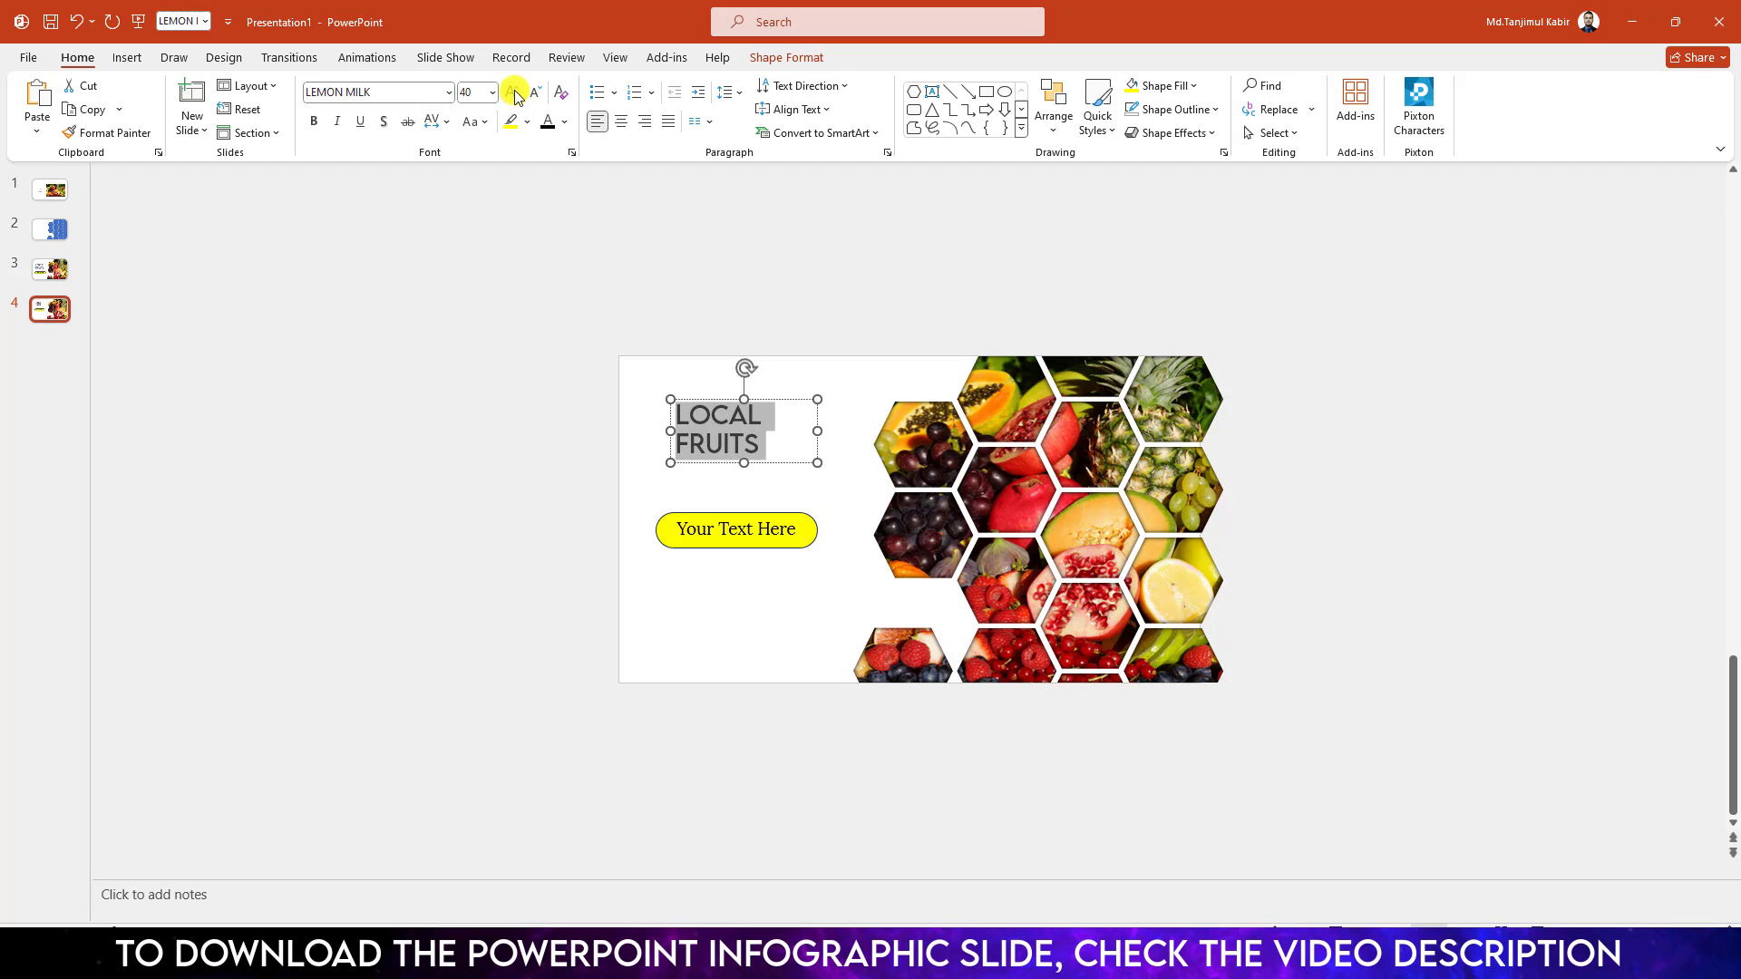
Colour LOCAL blue, set Very Loose character spacing, and nudge the title just above the button
drag(779, 416, 615, 409)
click(564, 121)
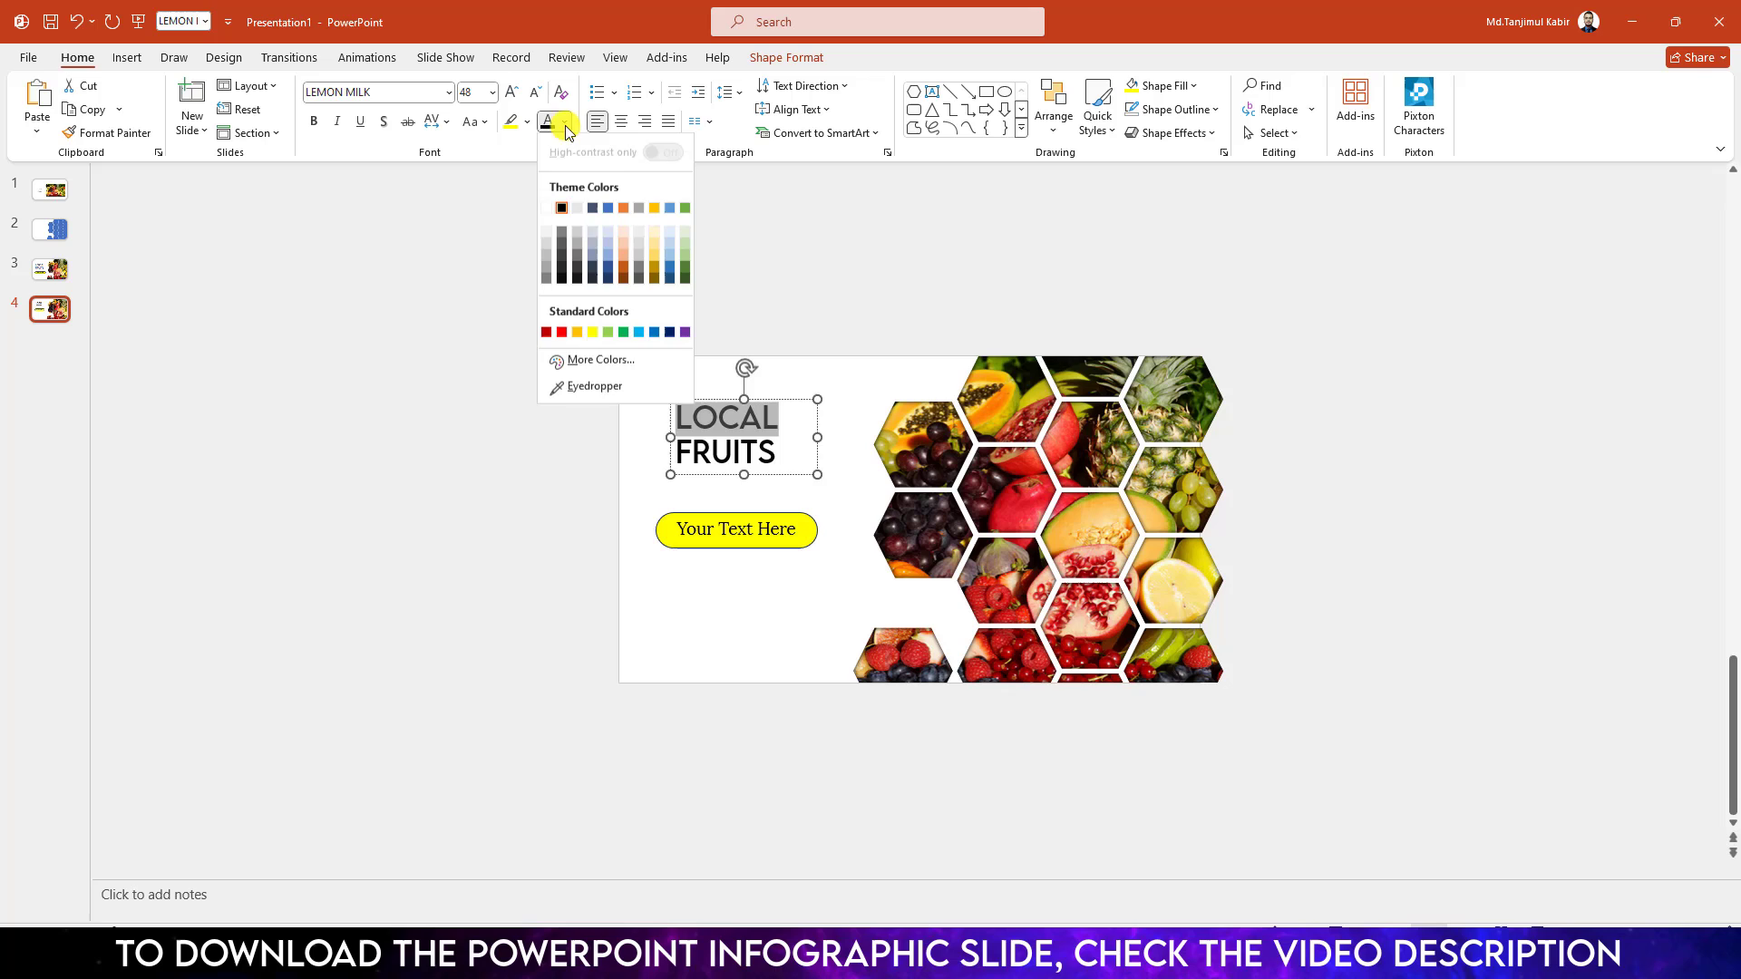
click(671, 278)
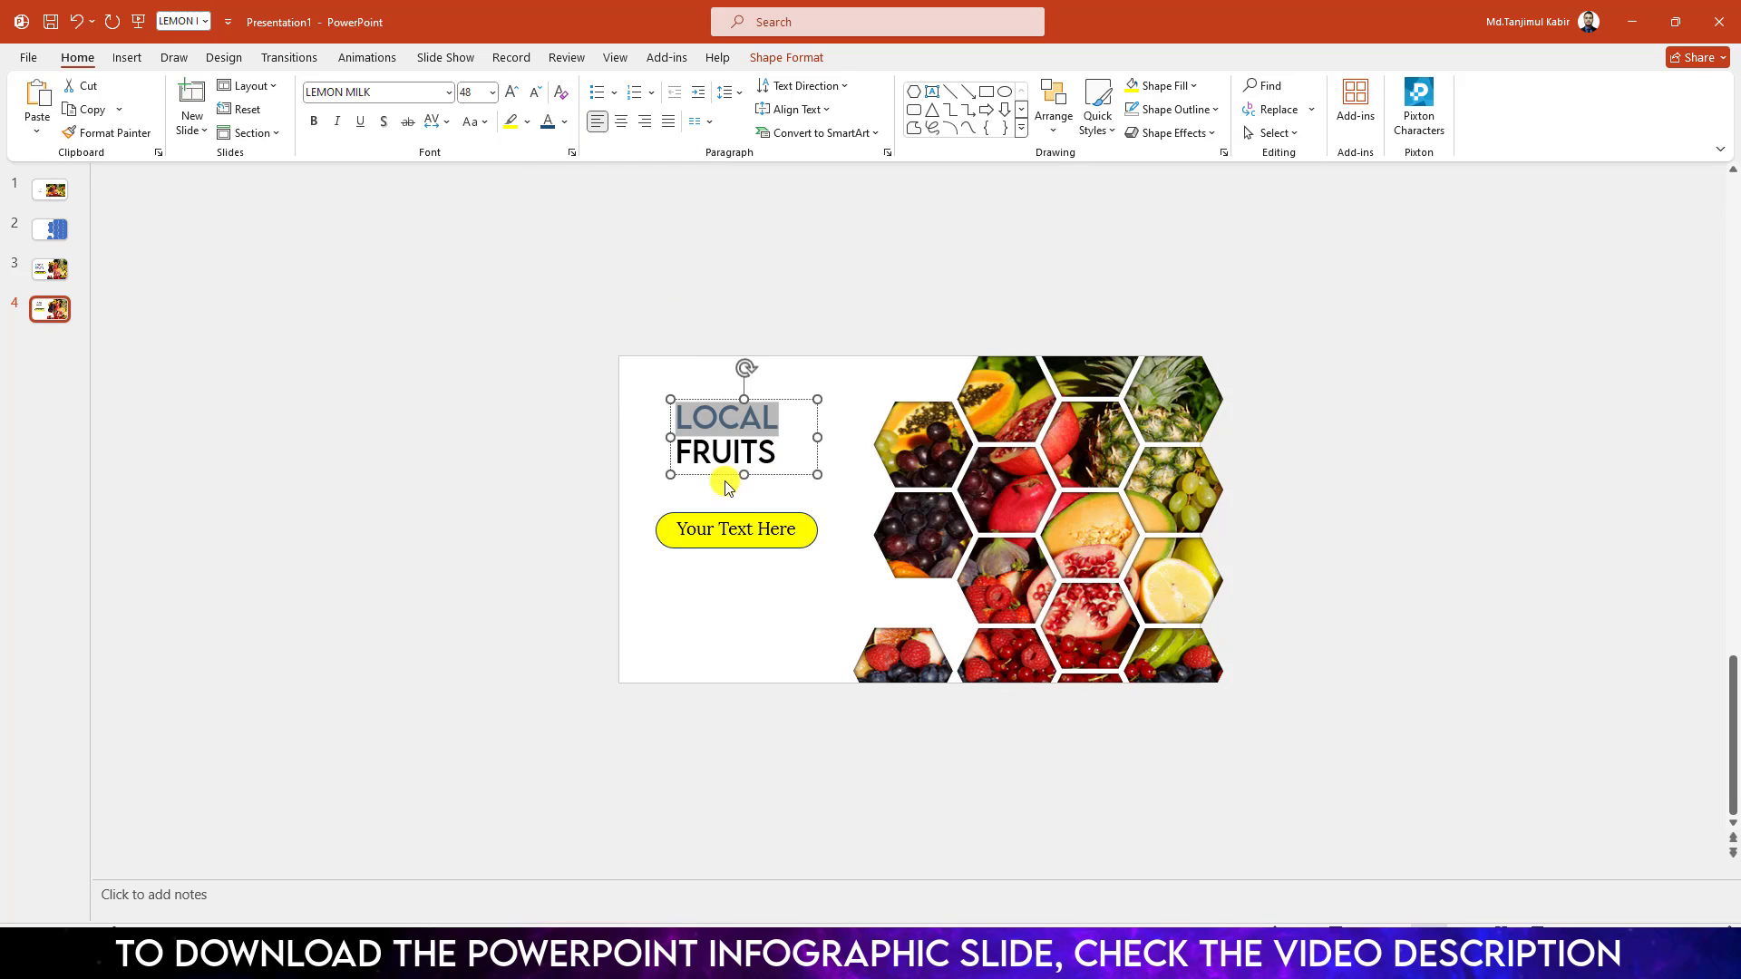
drag(723, 473, 676, 408)
click(449, 126)
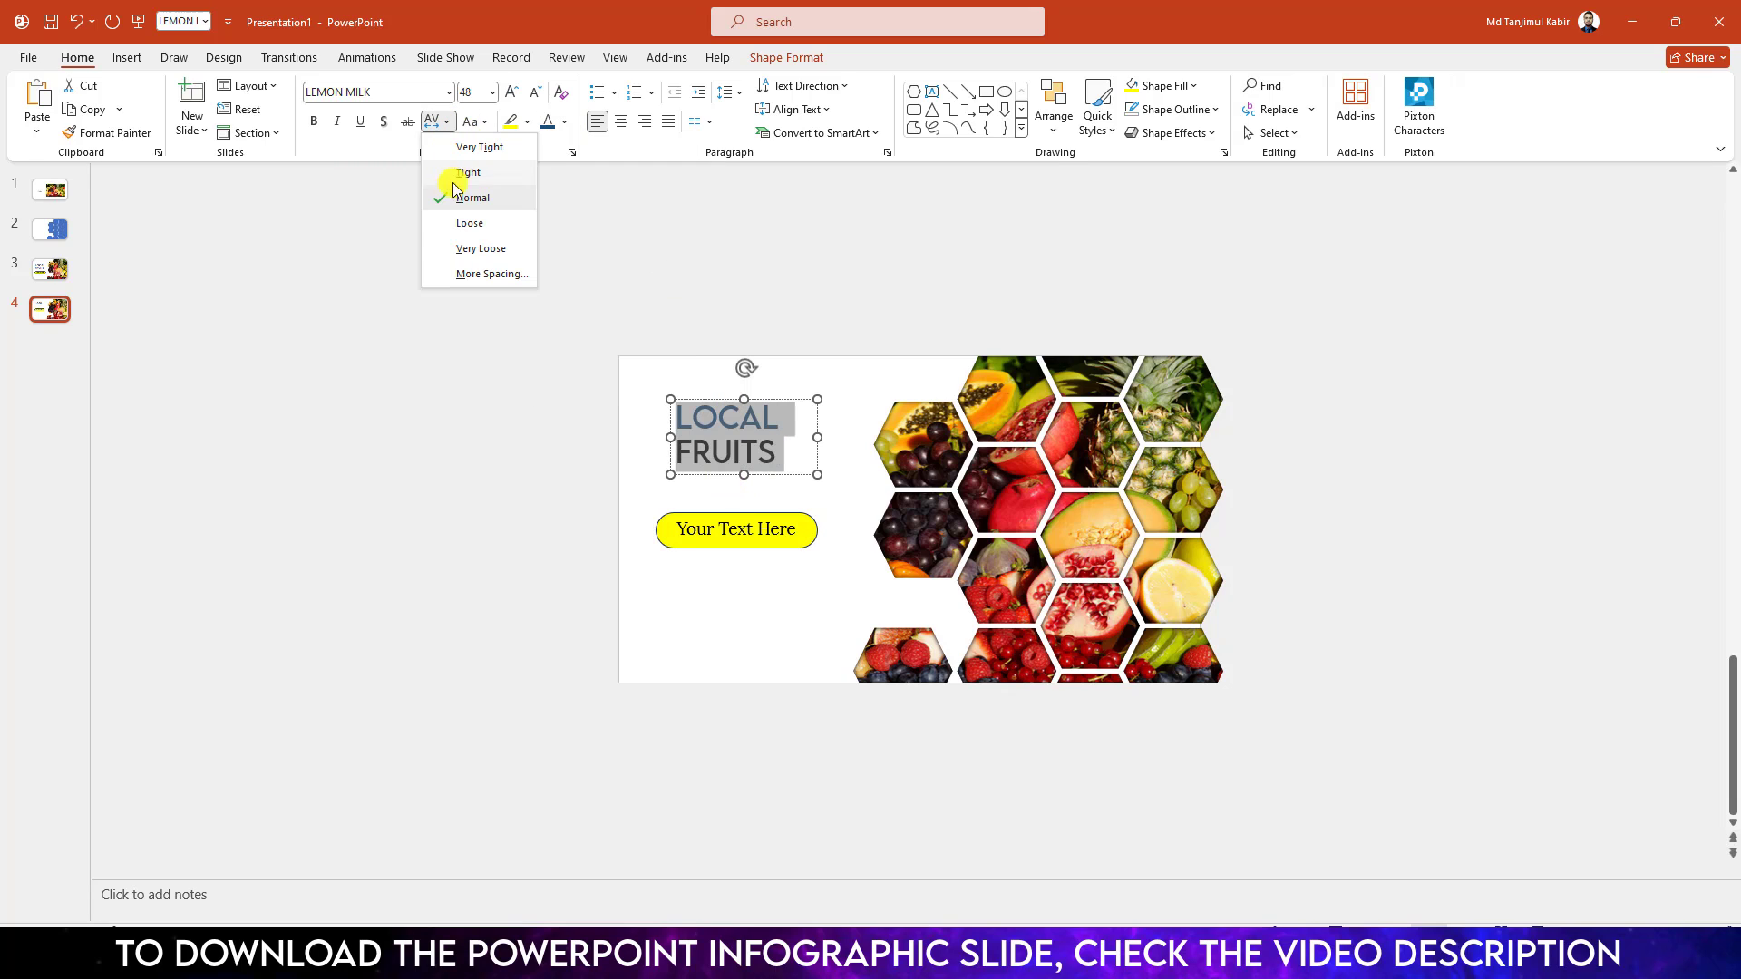
click(475, 245)
drag(714, 474, 708, 496)
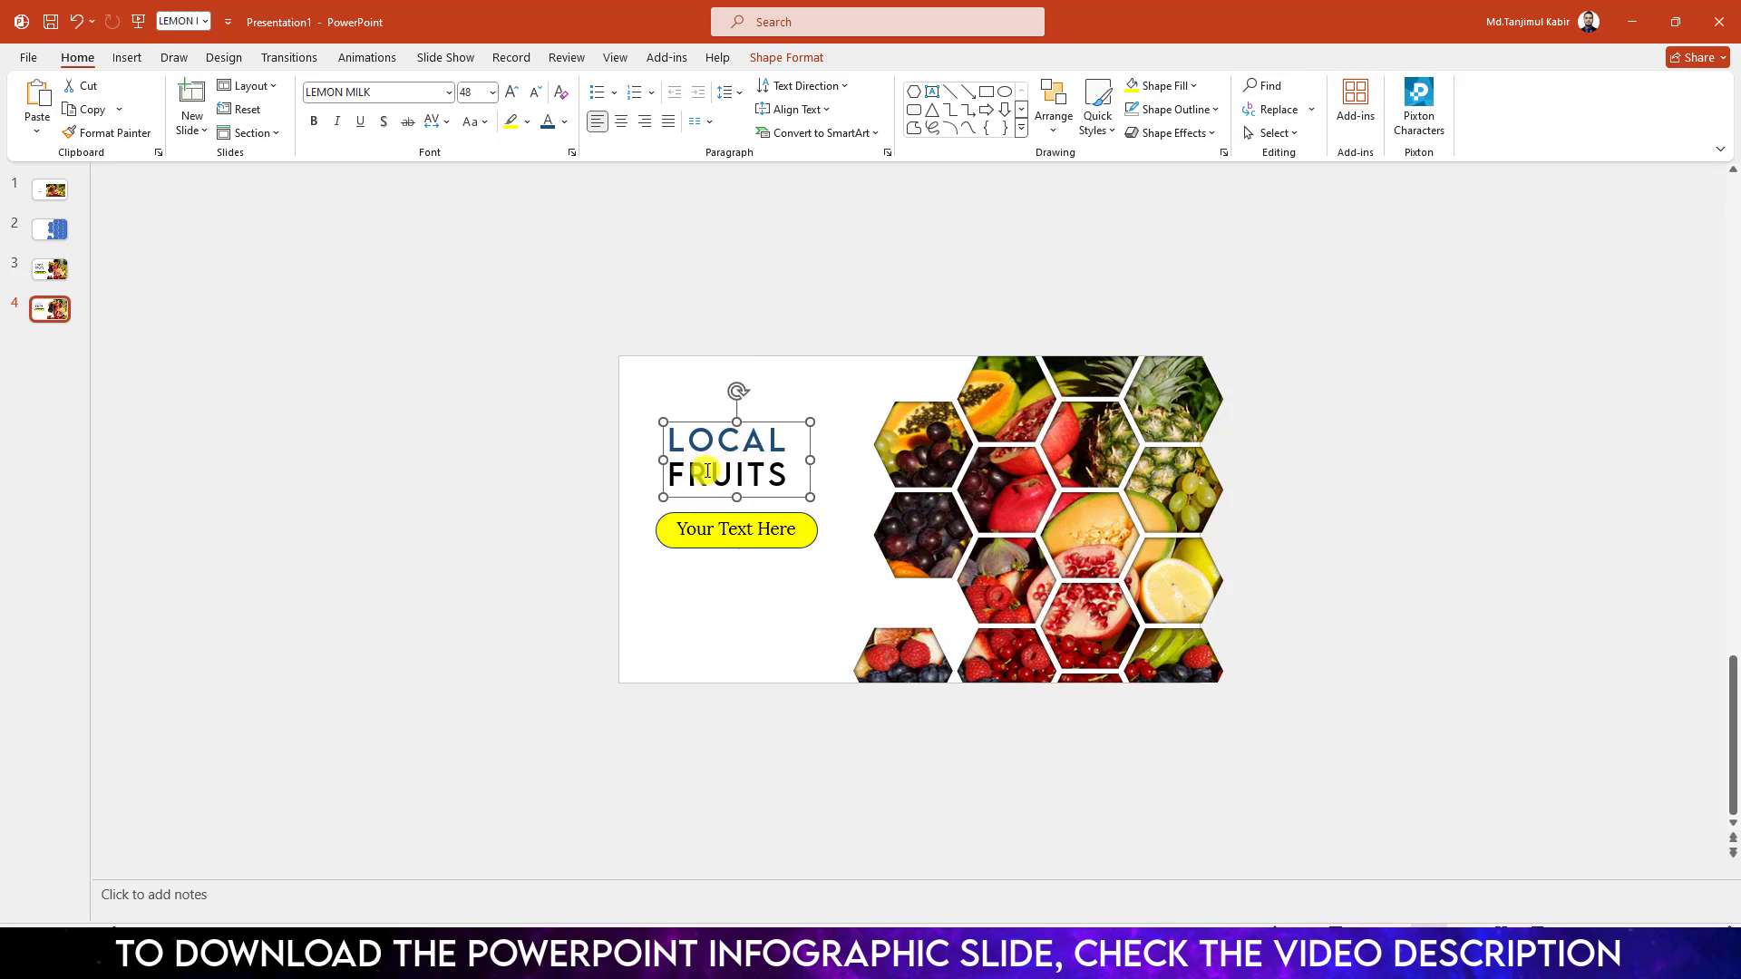
ctrl+scroll(967, 486, up, 3)
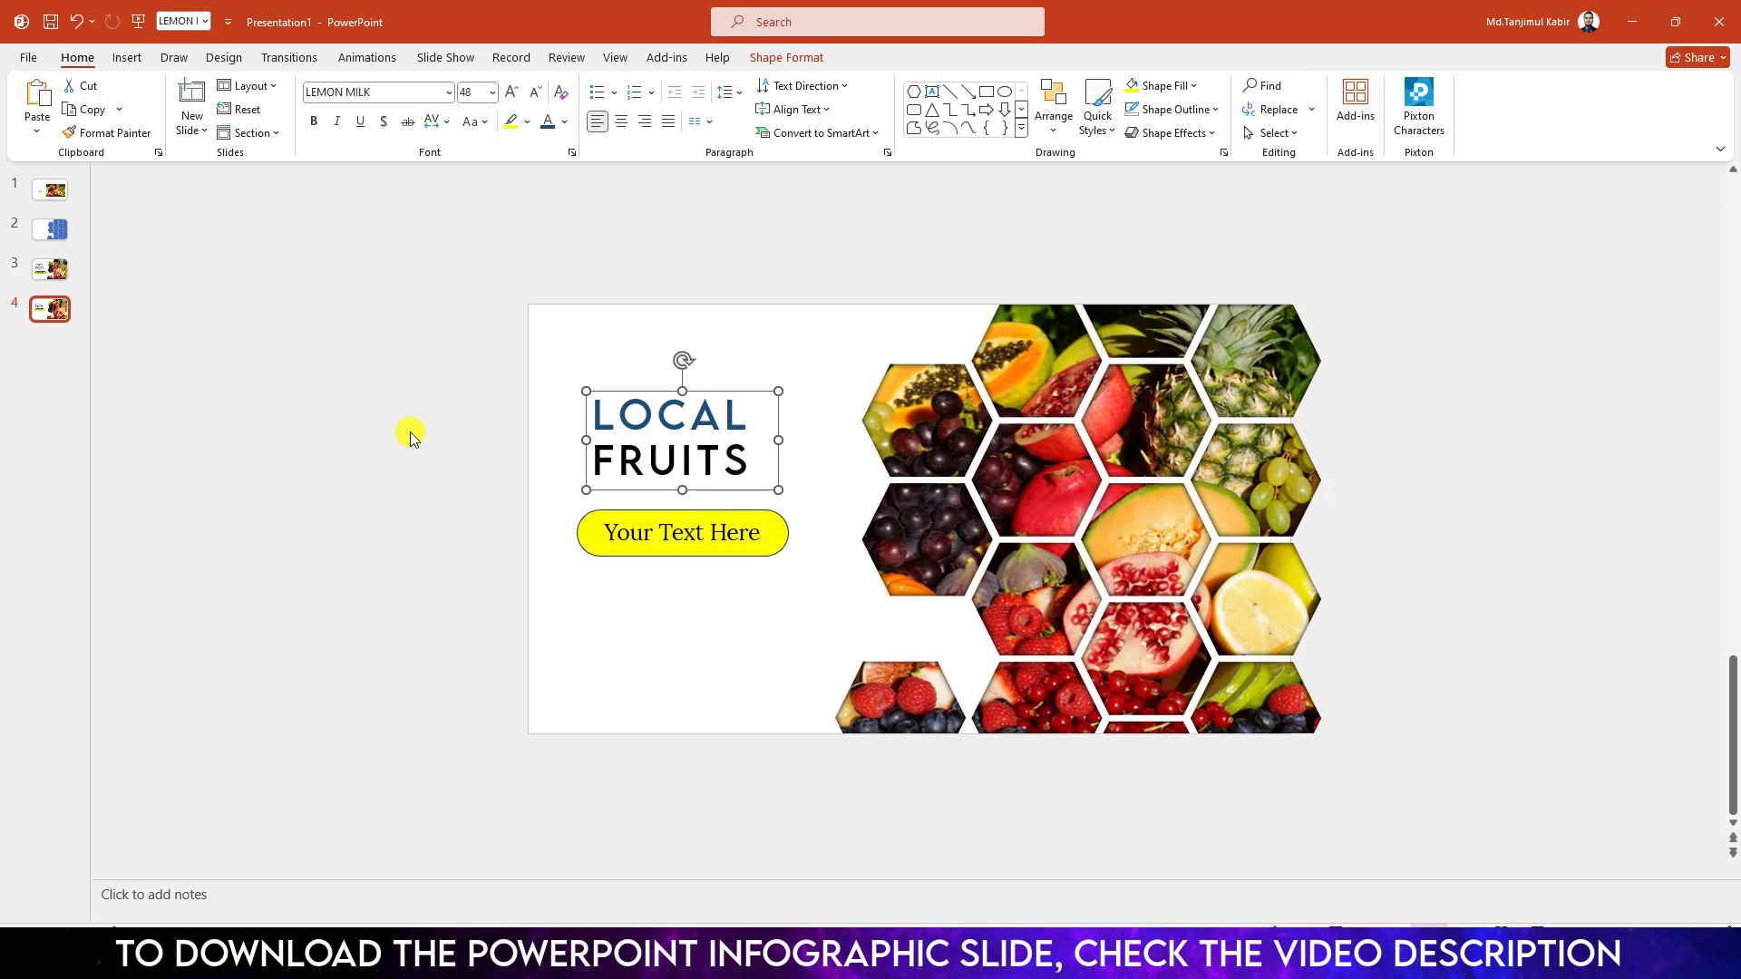
click(332, 393)
Apply the Push transition to the fourth slide
click(56, 304)
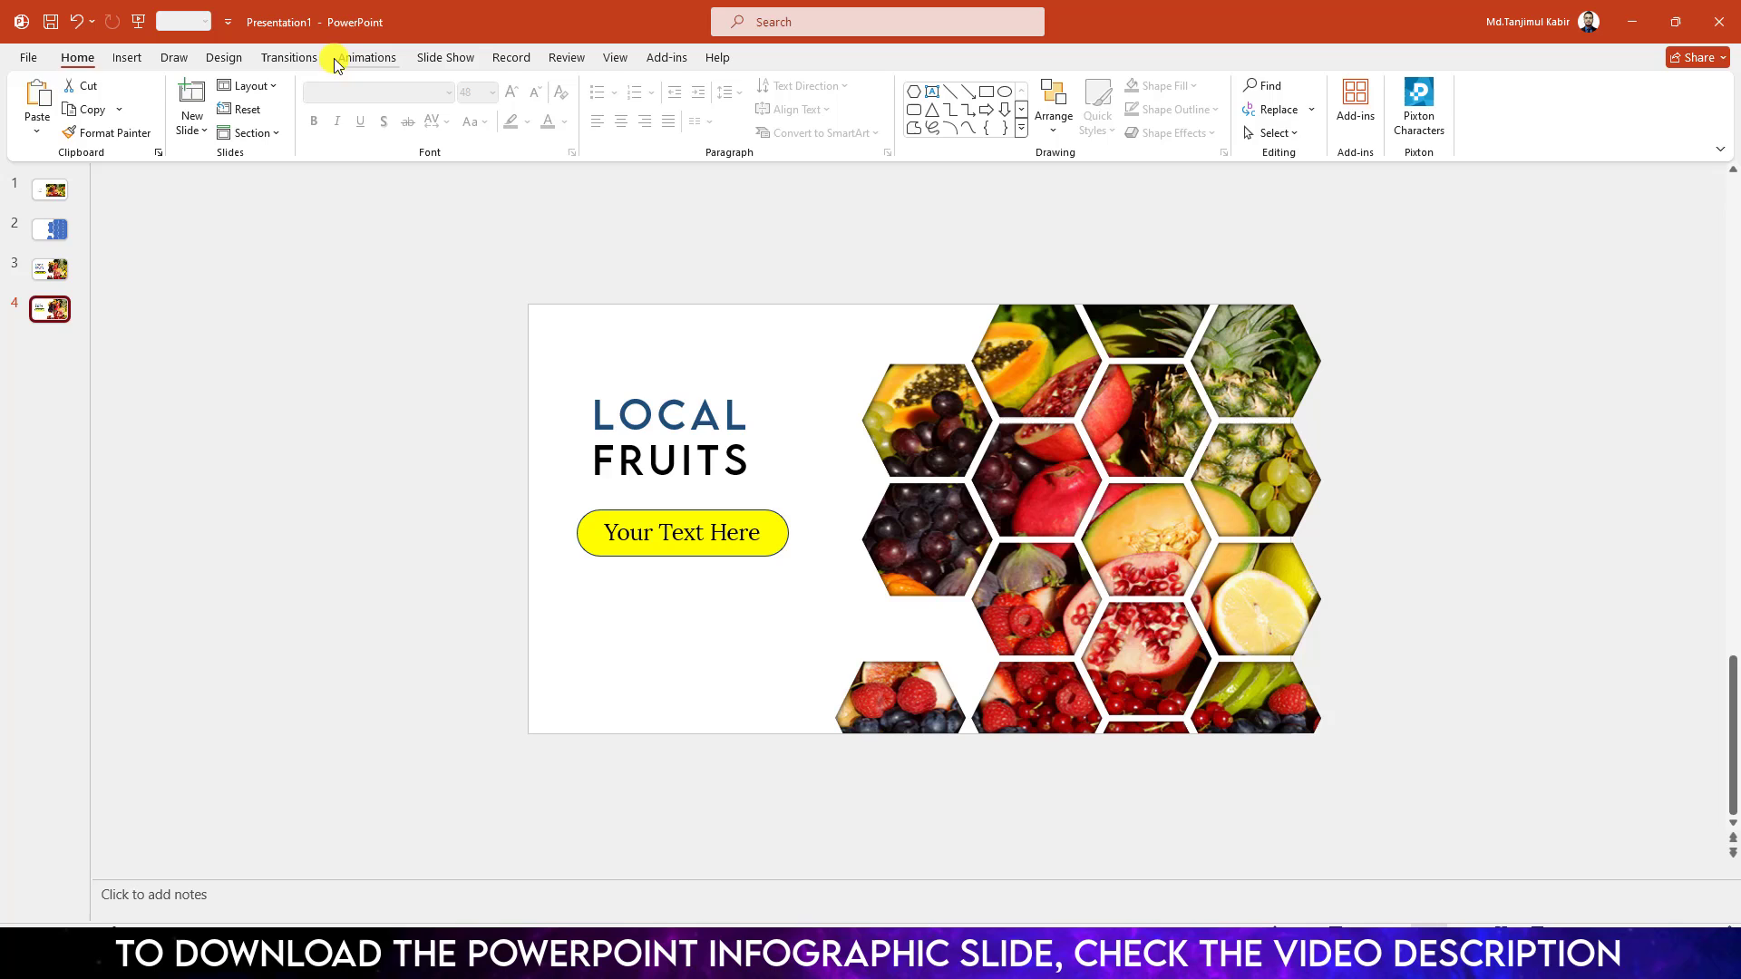
click(310, 58)
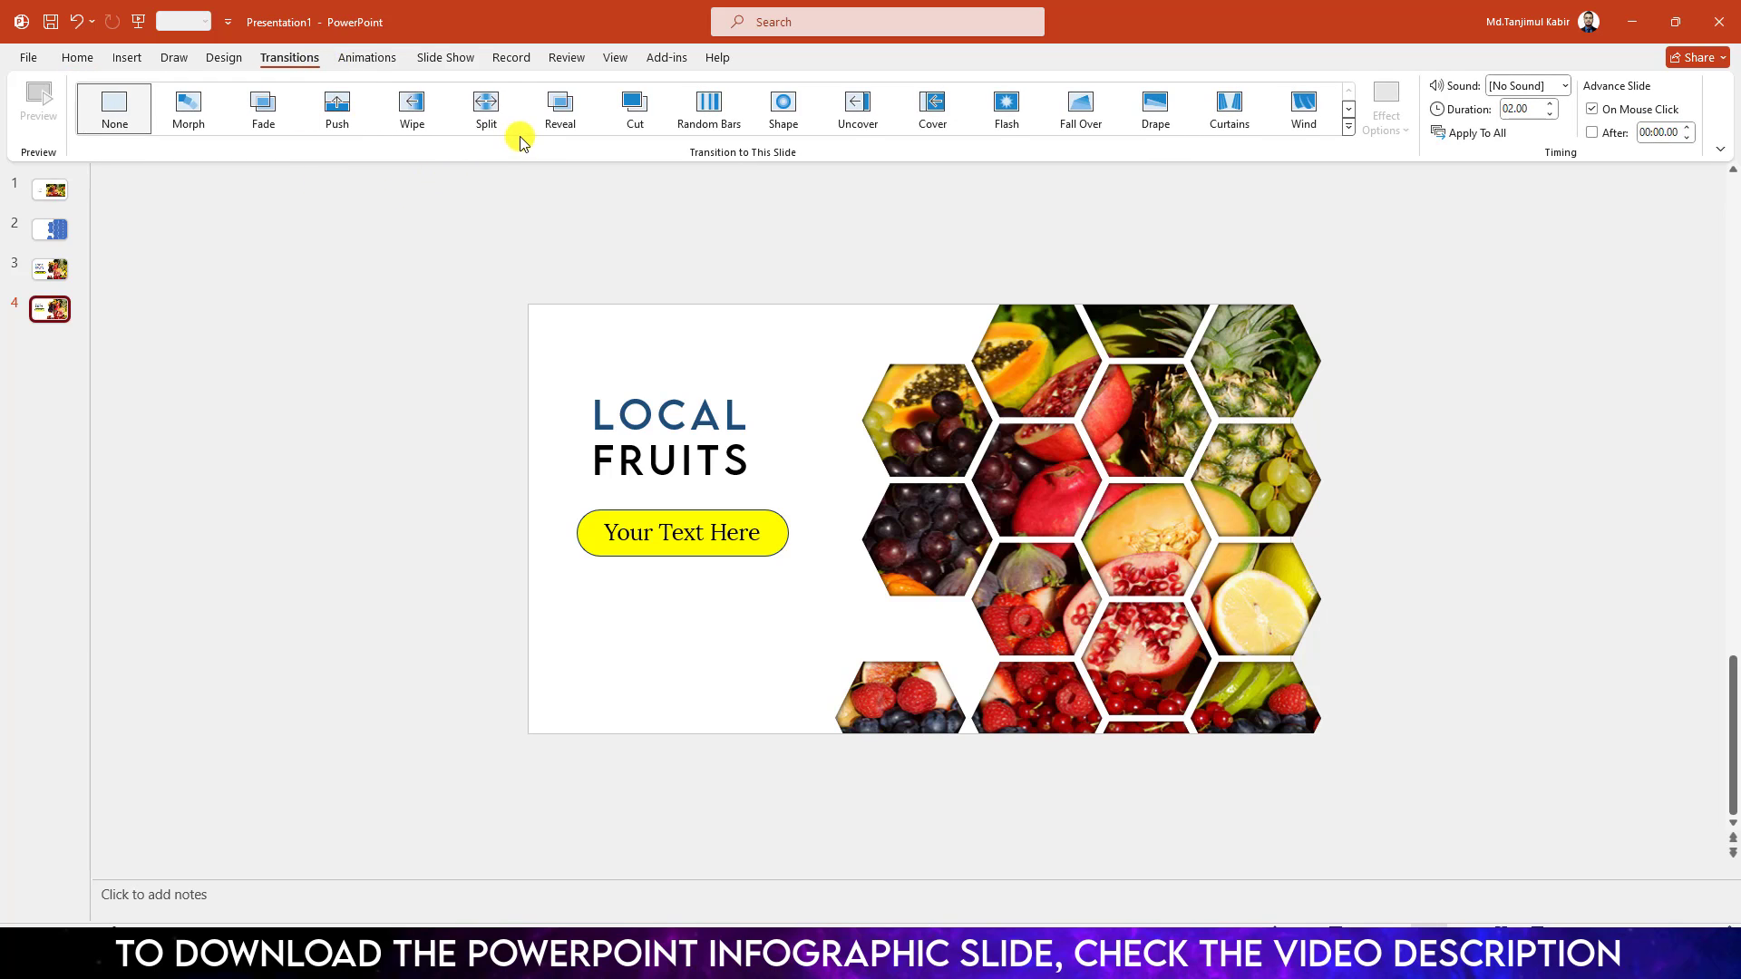
click(337, 109)
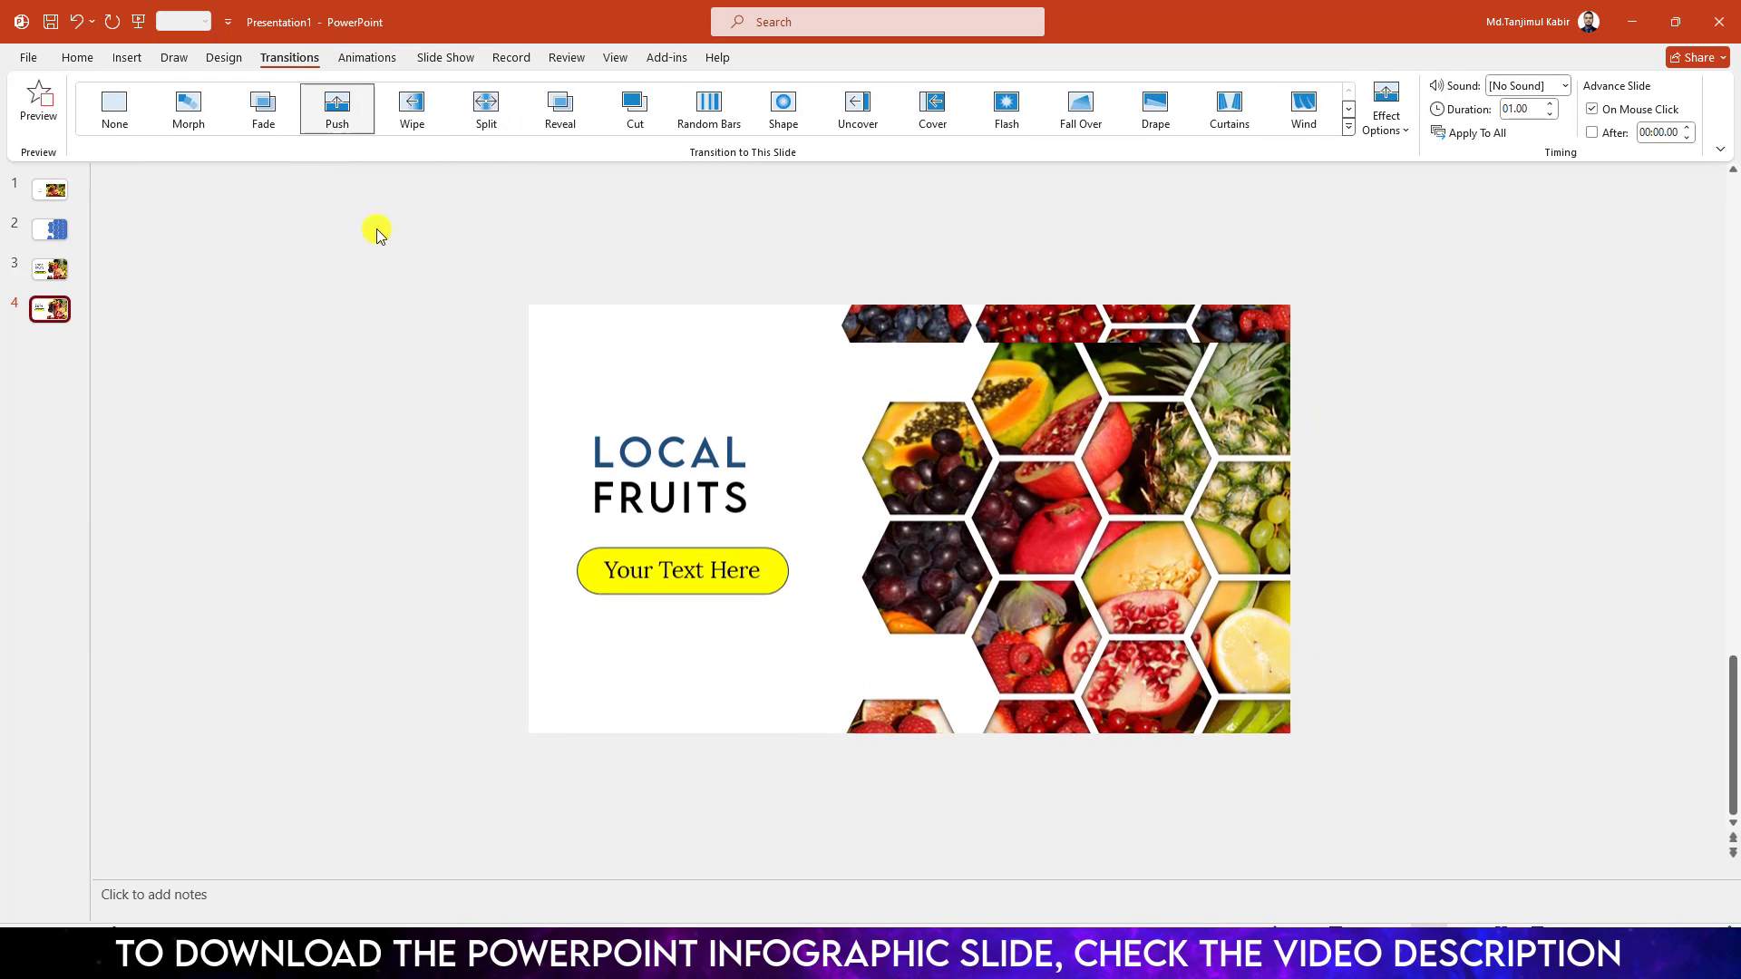